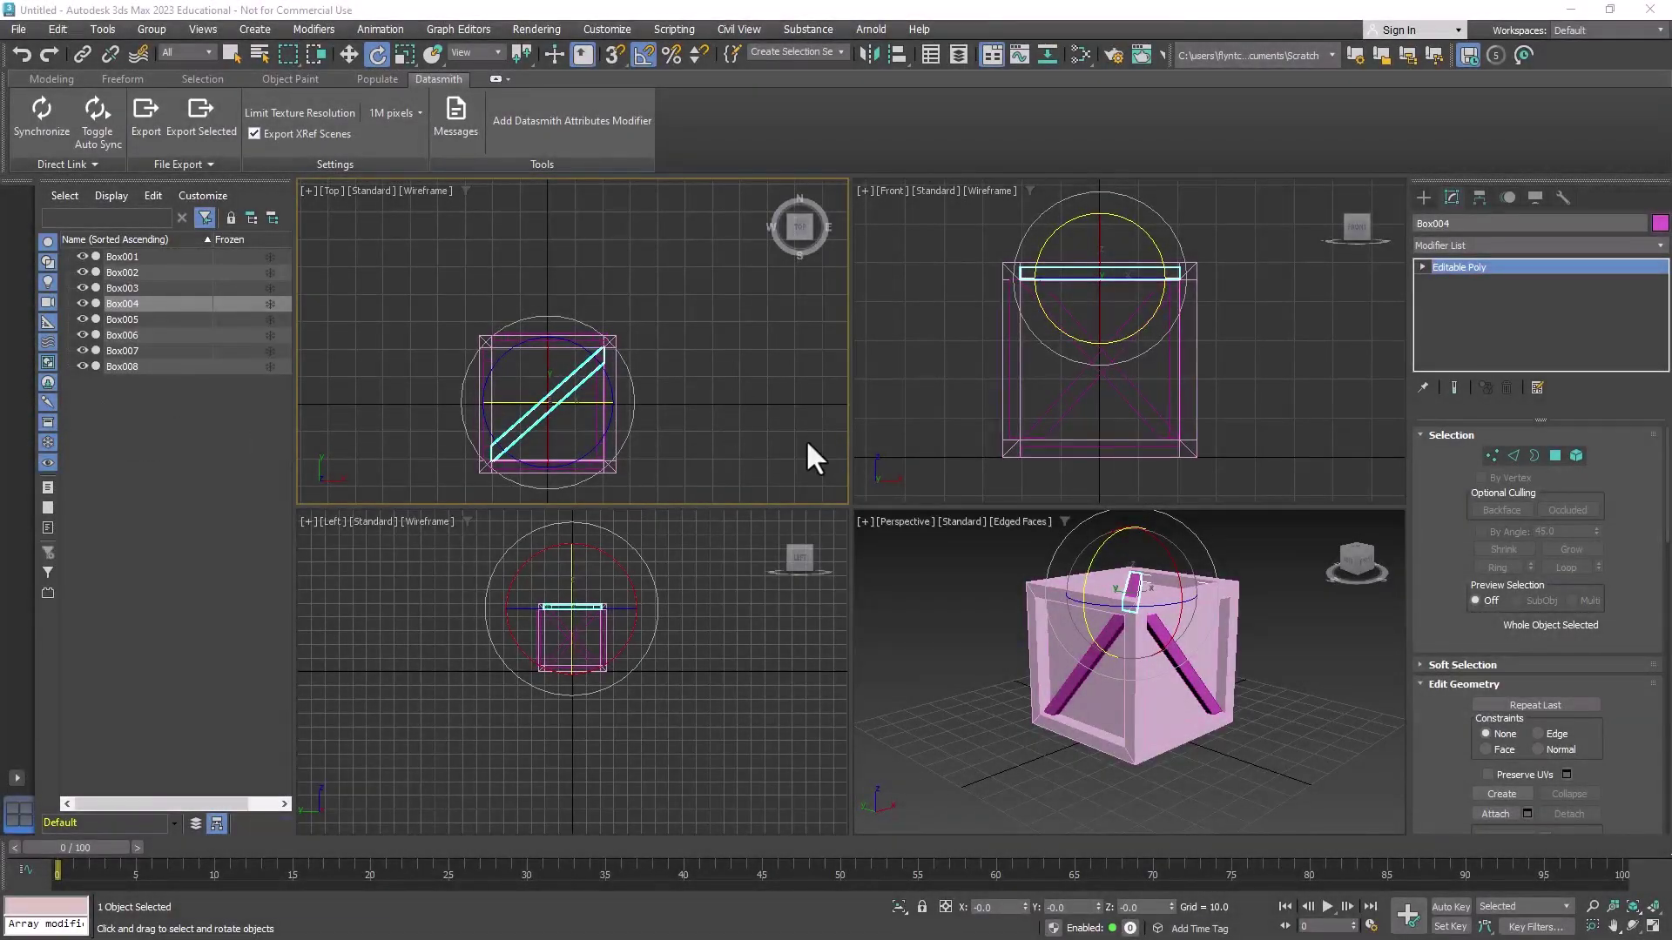
Step: Create a default project in a new folder named Crate inside Documents
{"action": "left_click", "coordinate": [18, 30]}
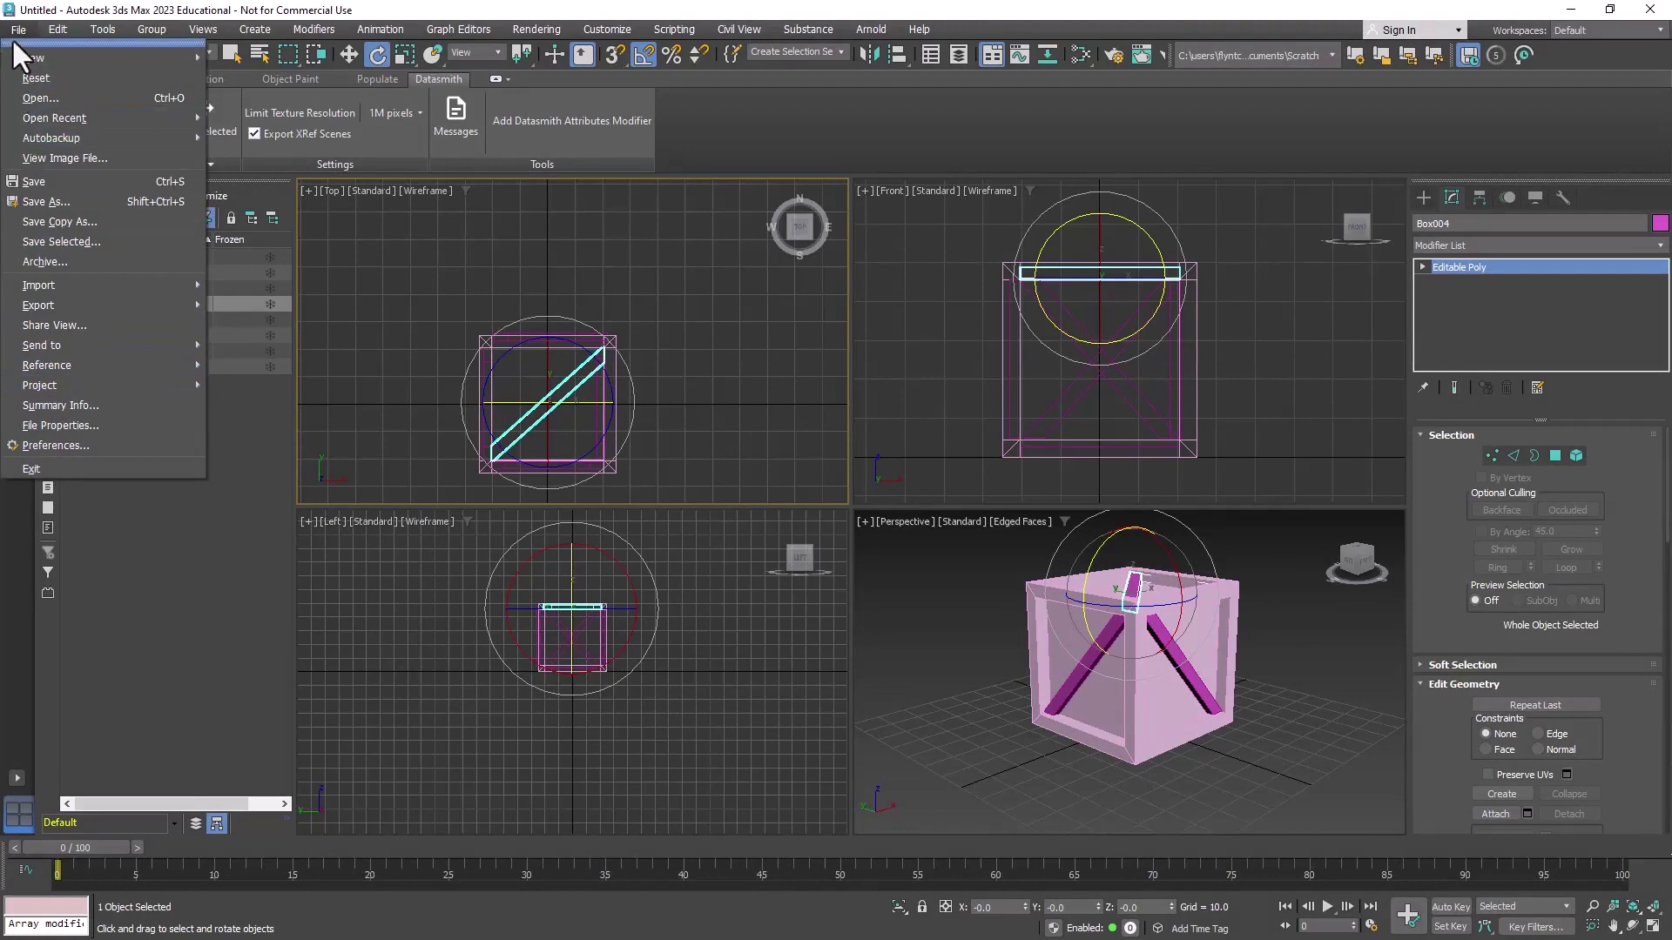
{"action": "mouse_move", "coordinate": [81, 385]}
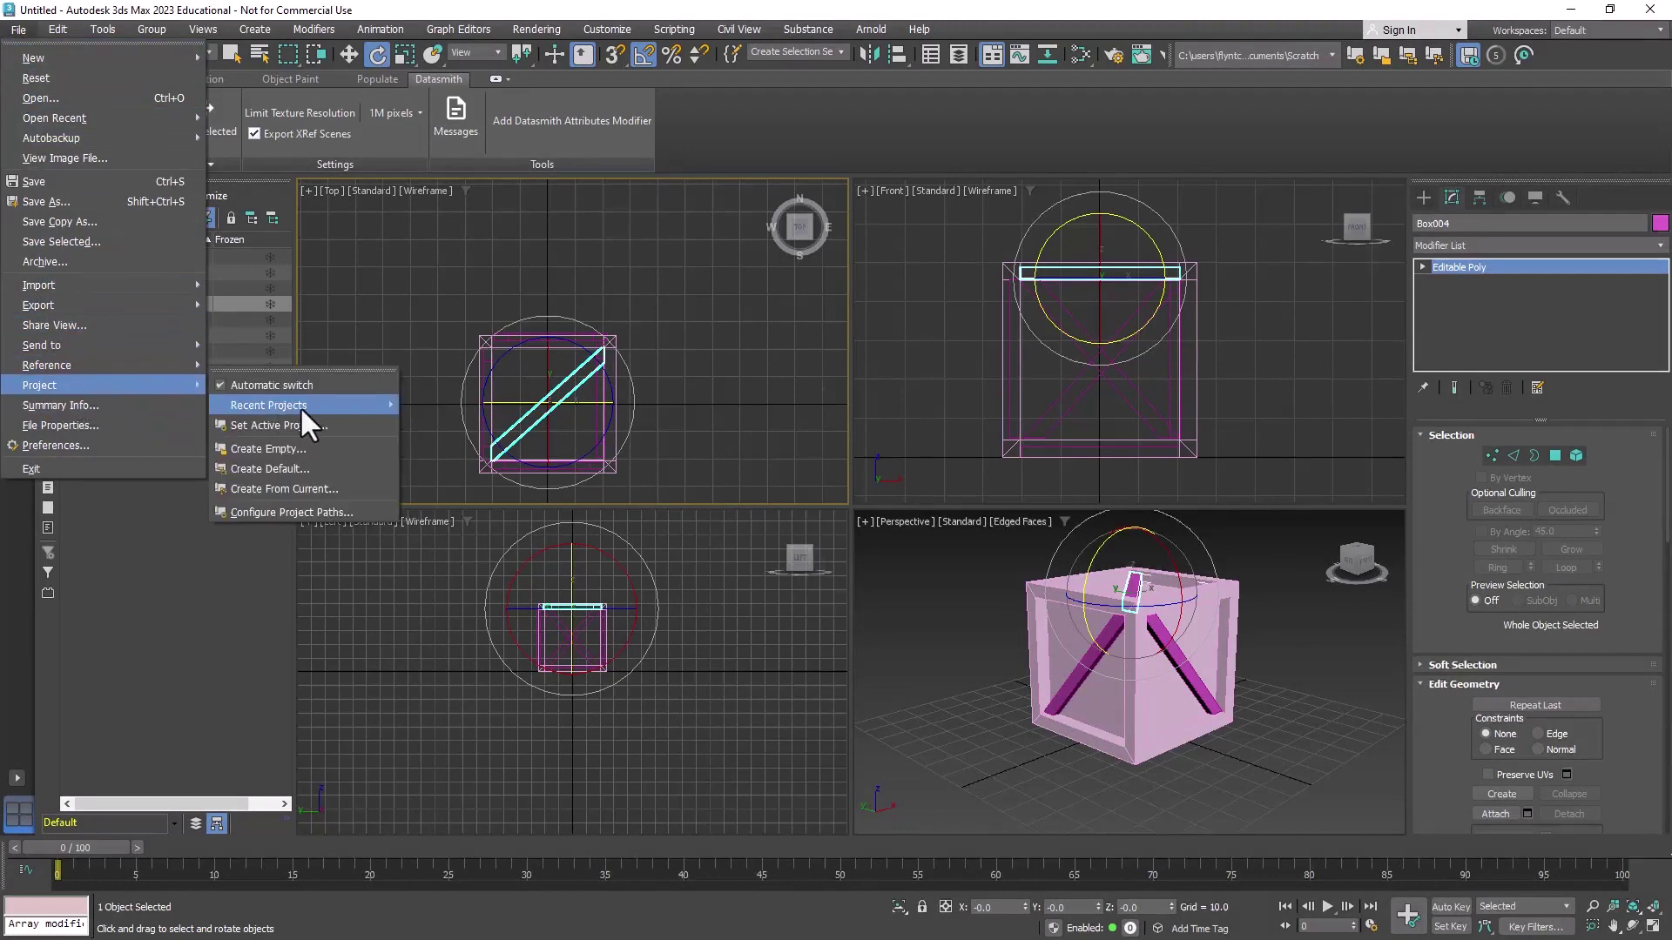
{"action": "left_click", "coordinate": [311, 468]}
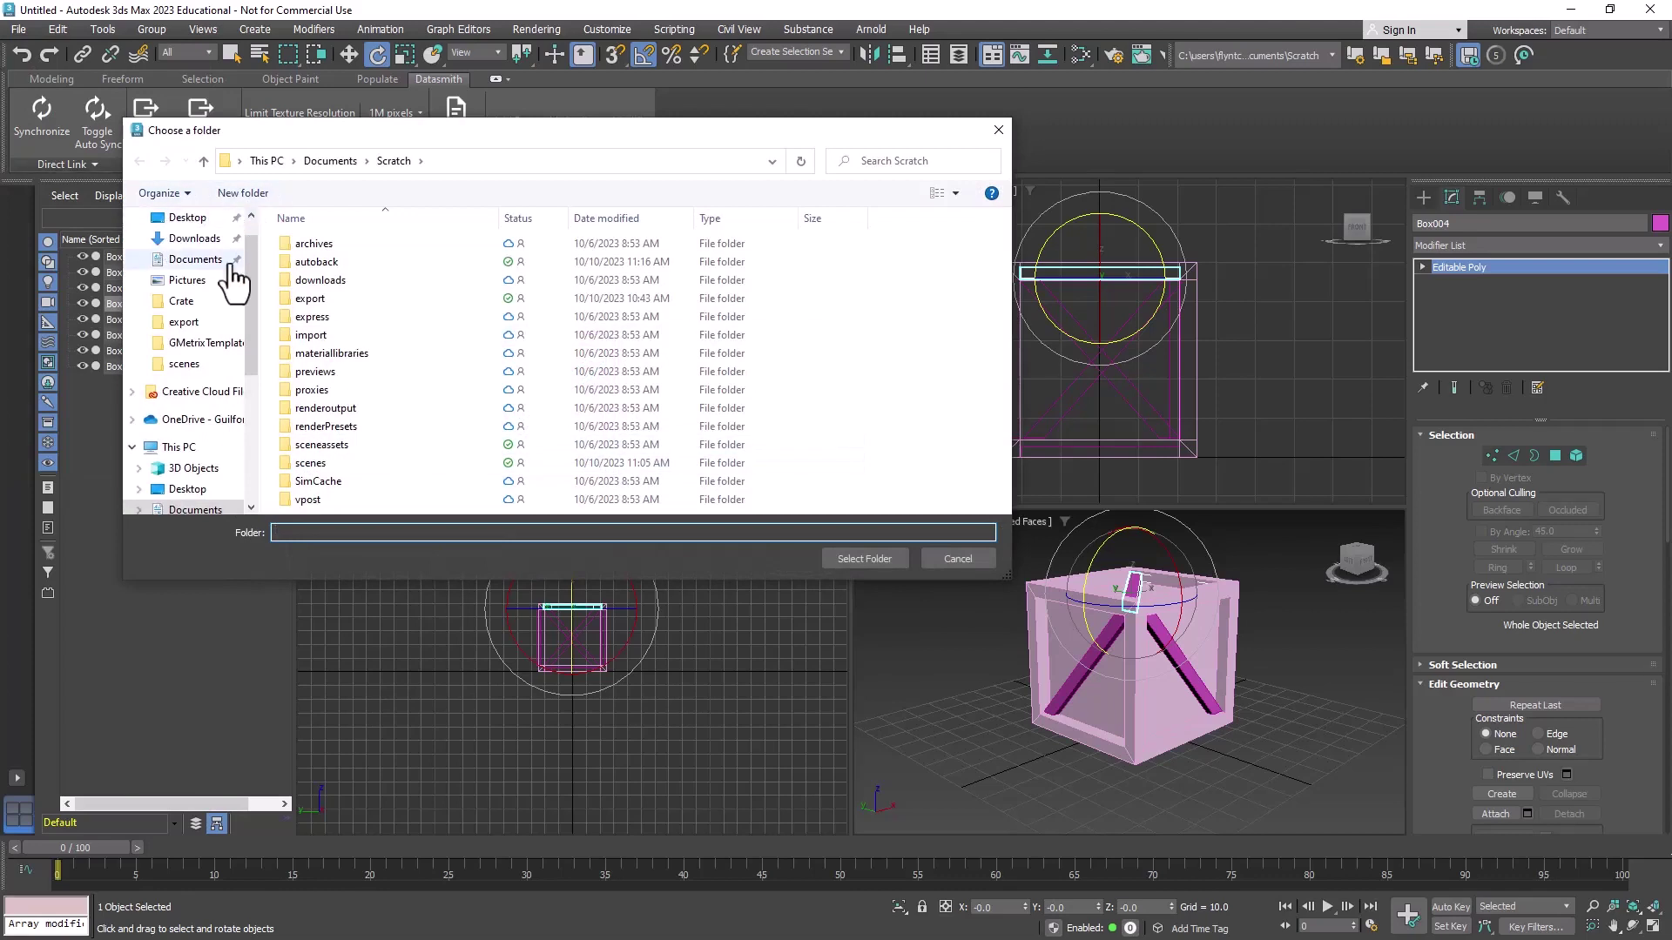
{"action": "left_click", "coordinate": [195, 260]}
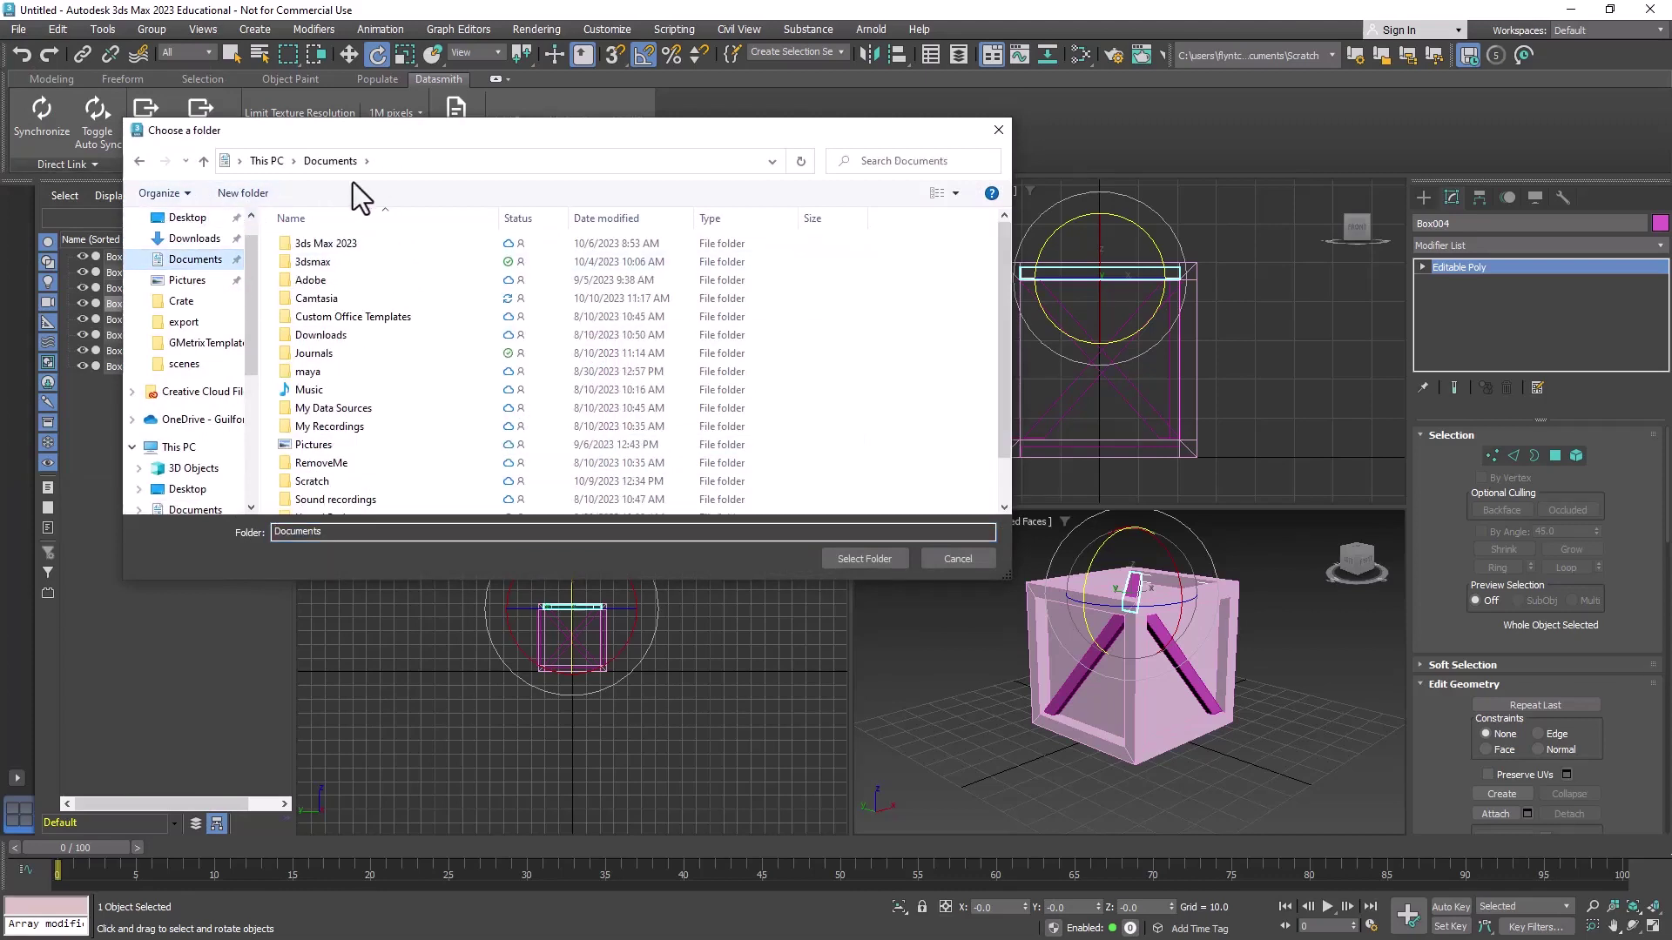
{"action": "left_click", "coordinate": [252, 192]}
{"action": "type", "text": "Crate"}
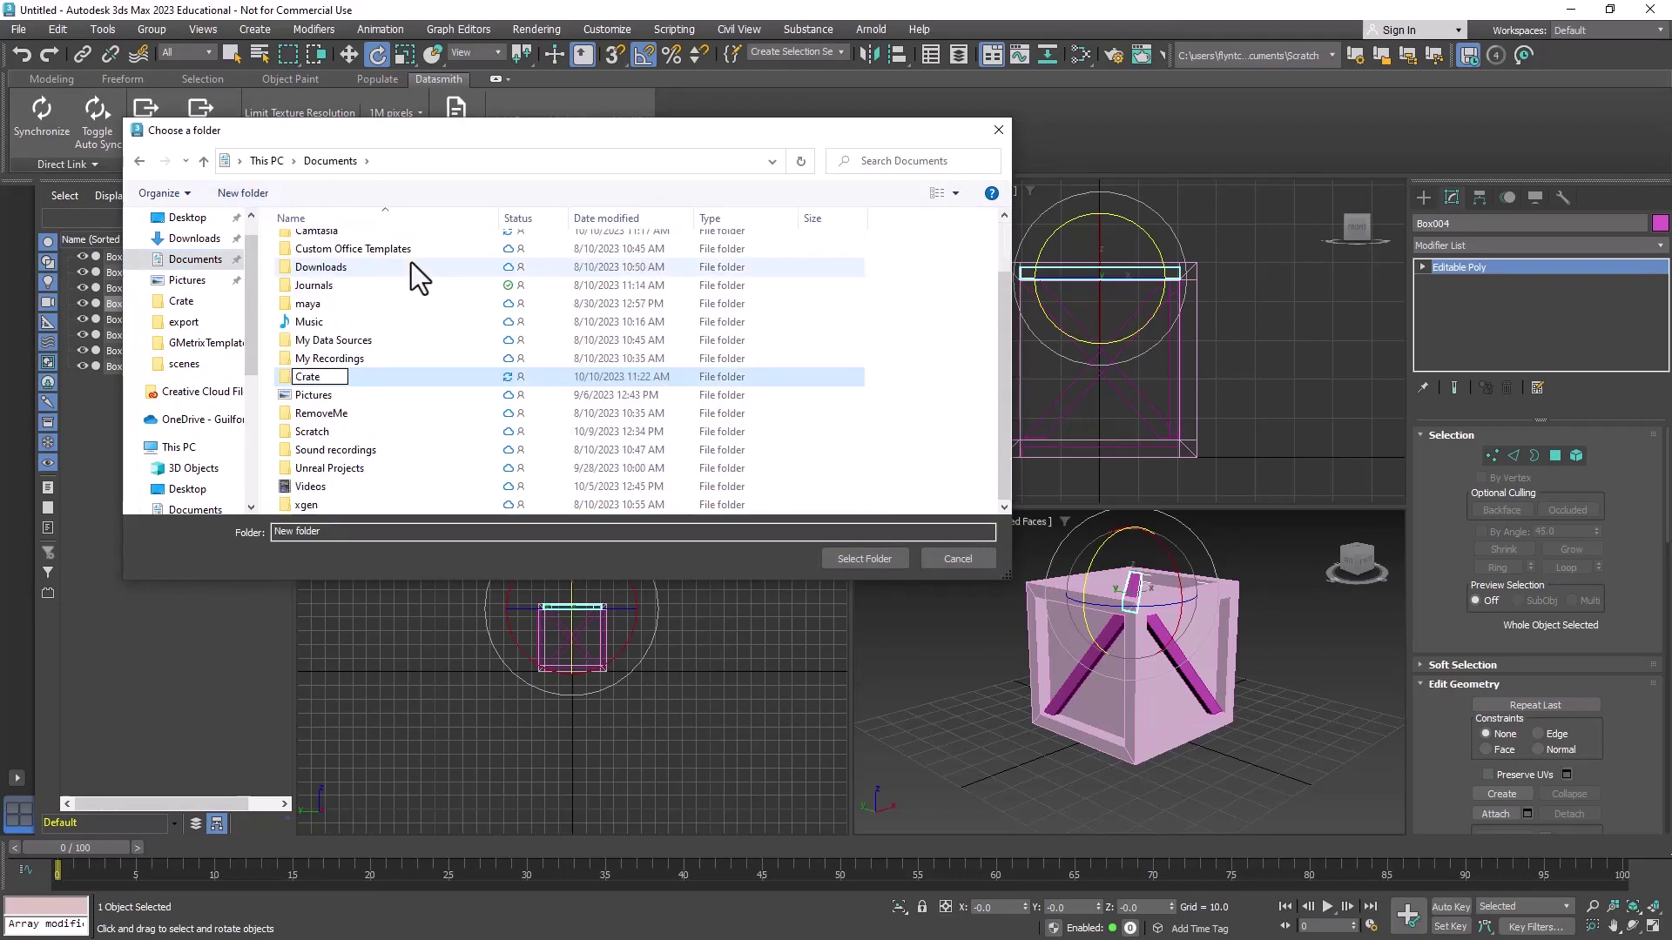
{"action": "key", "text": "Return"}
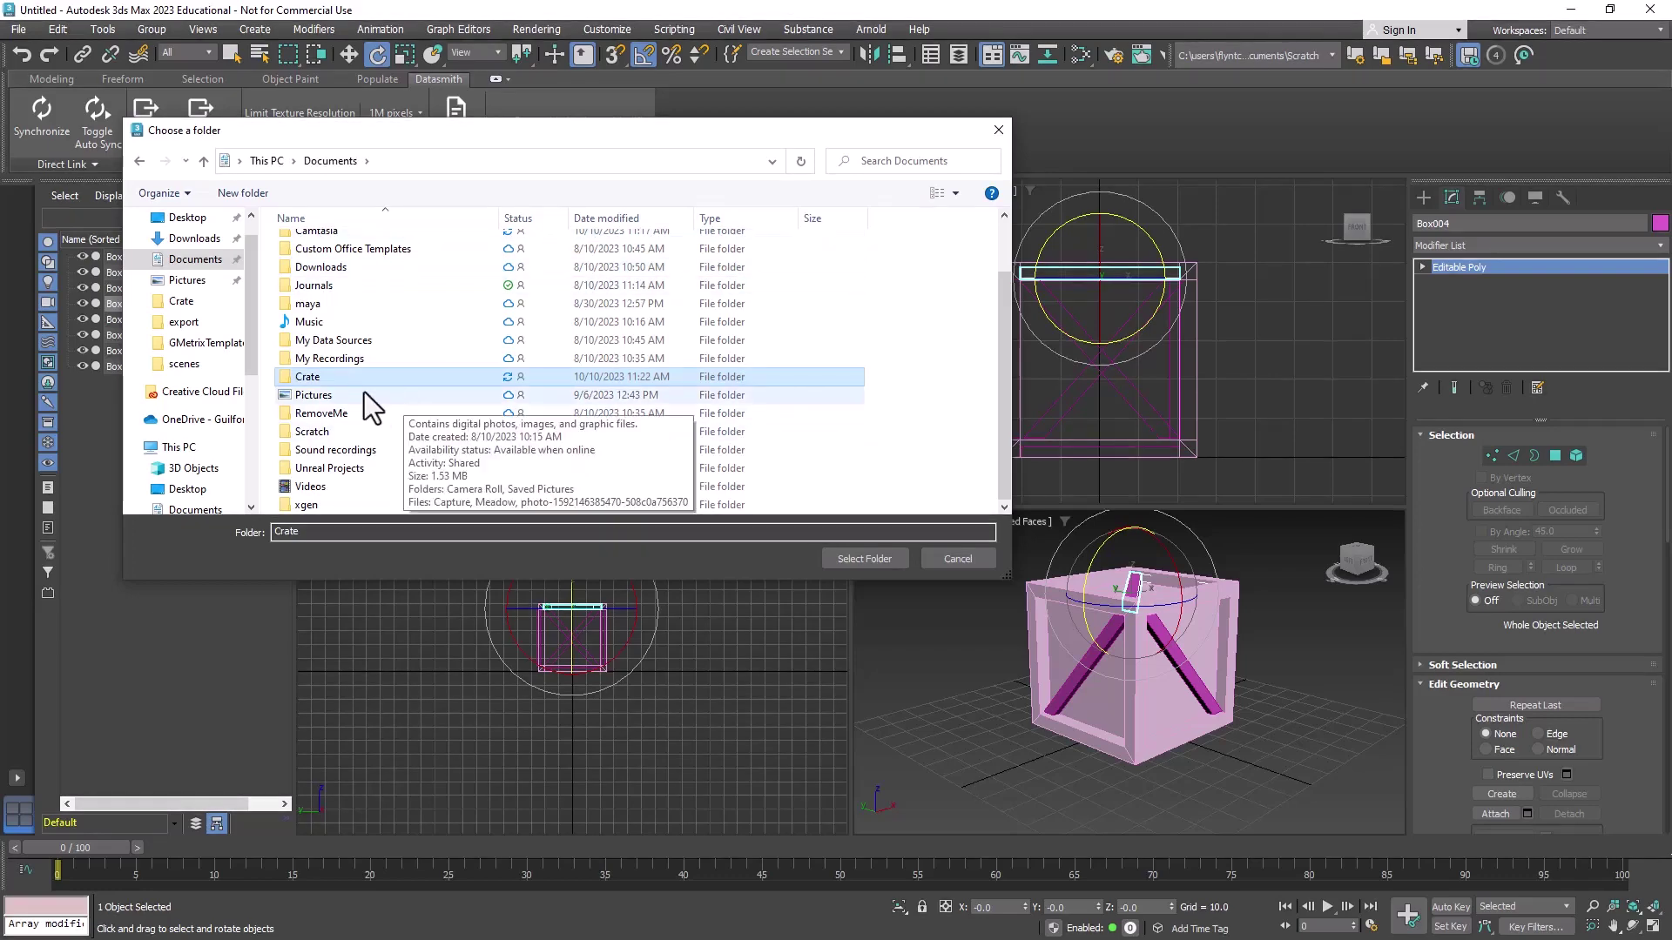
{"action": "left_click", "coordinate": [864, 558]}
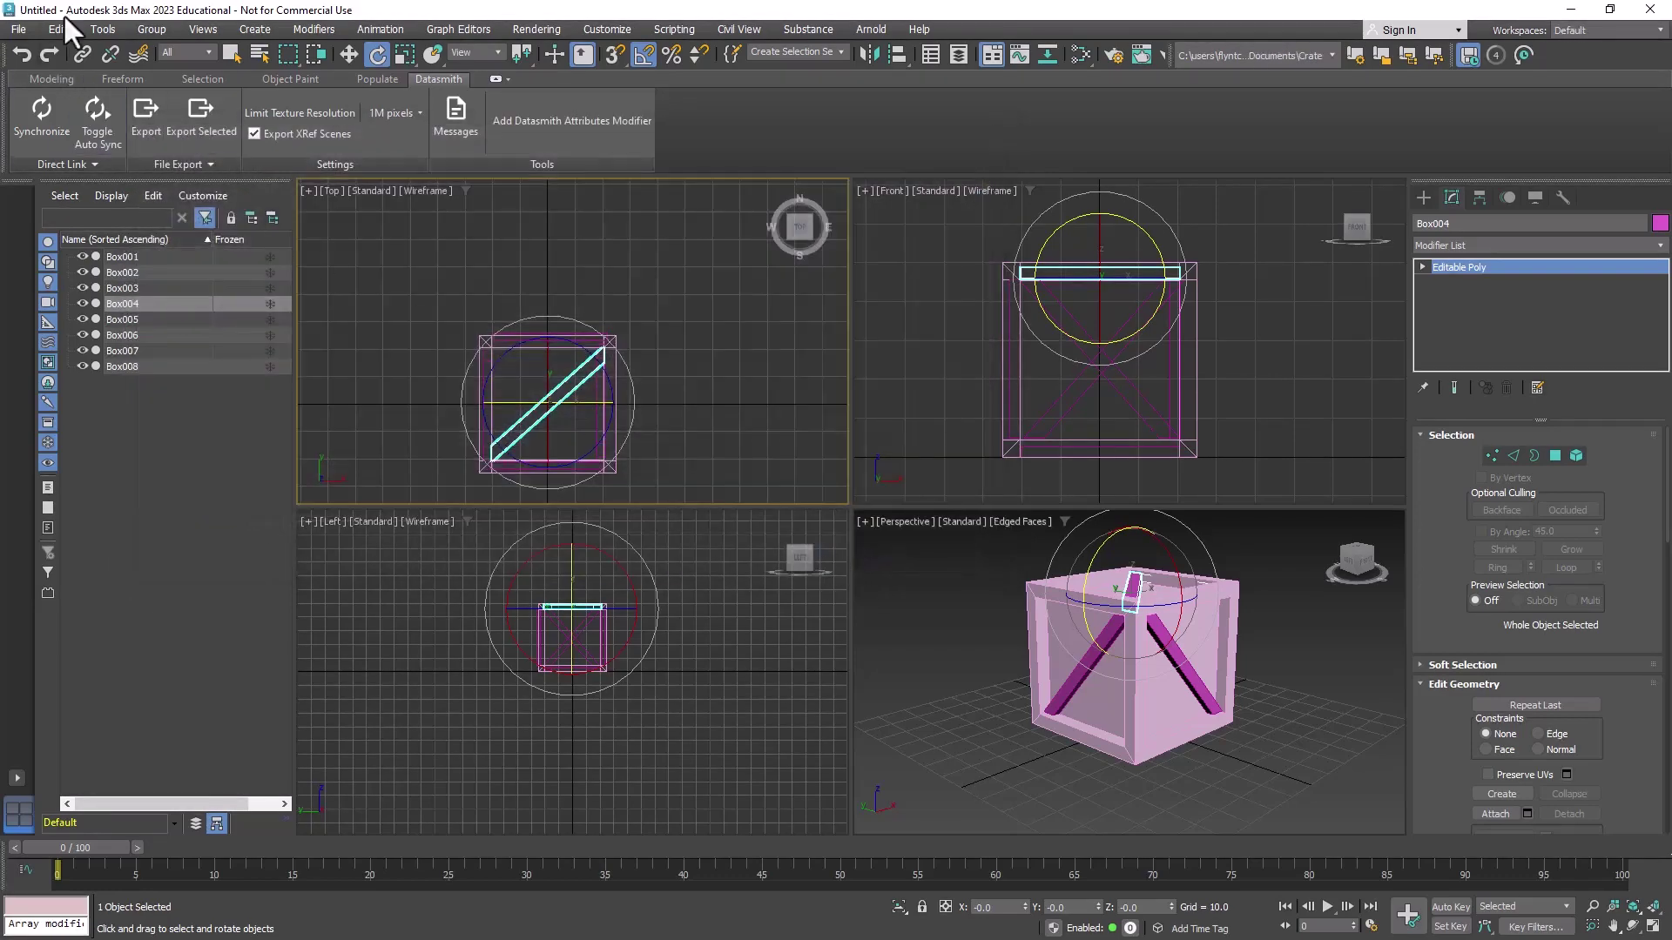
Step: Save the scene as crate in the project's scenes folder, in 3ds Max format
{"action": "left_click", "coordinate": [18, 29]}
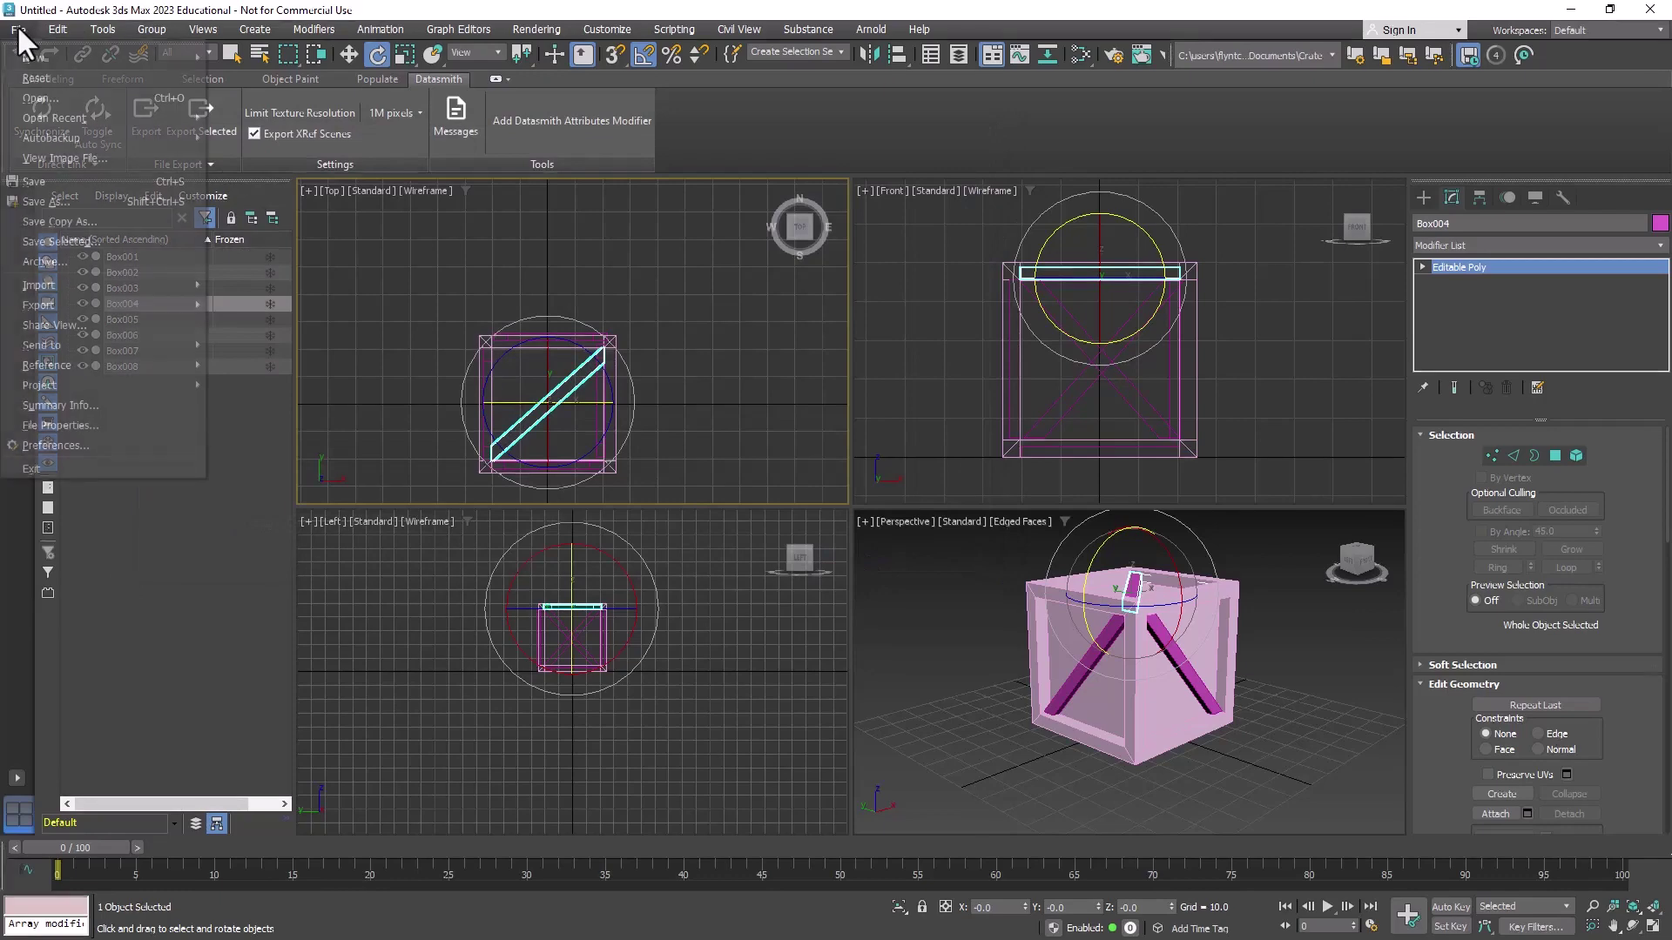
{"action": "left_click", "coordinate": [70, 200]}
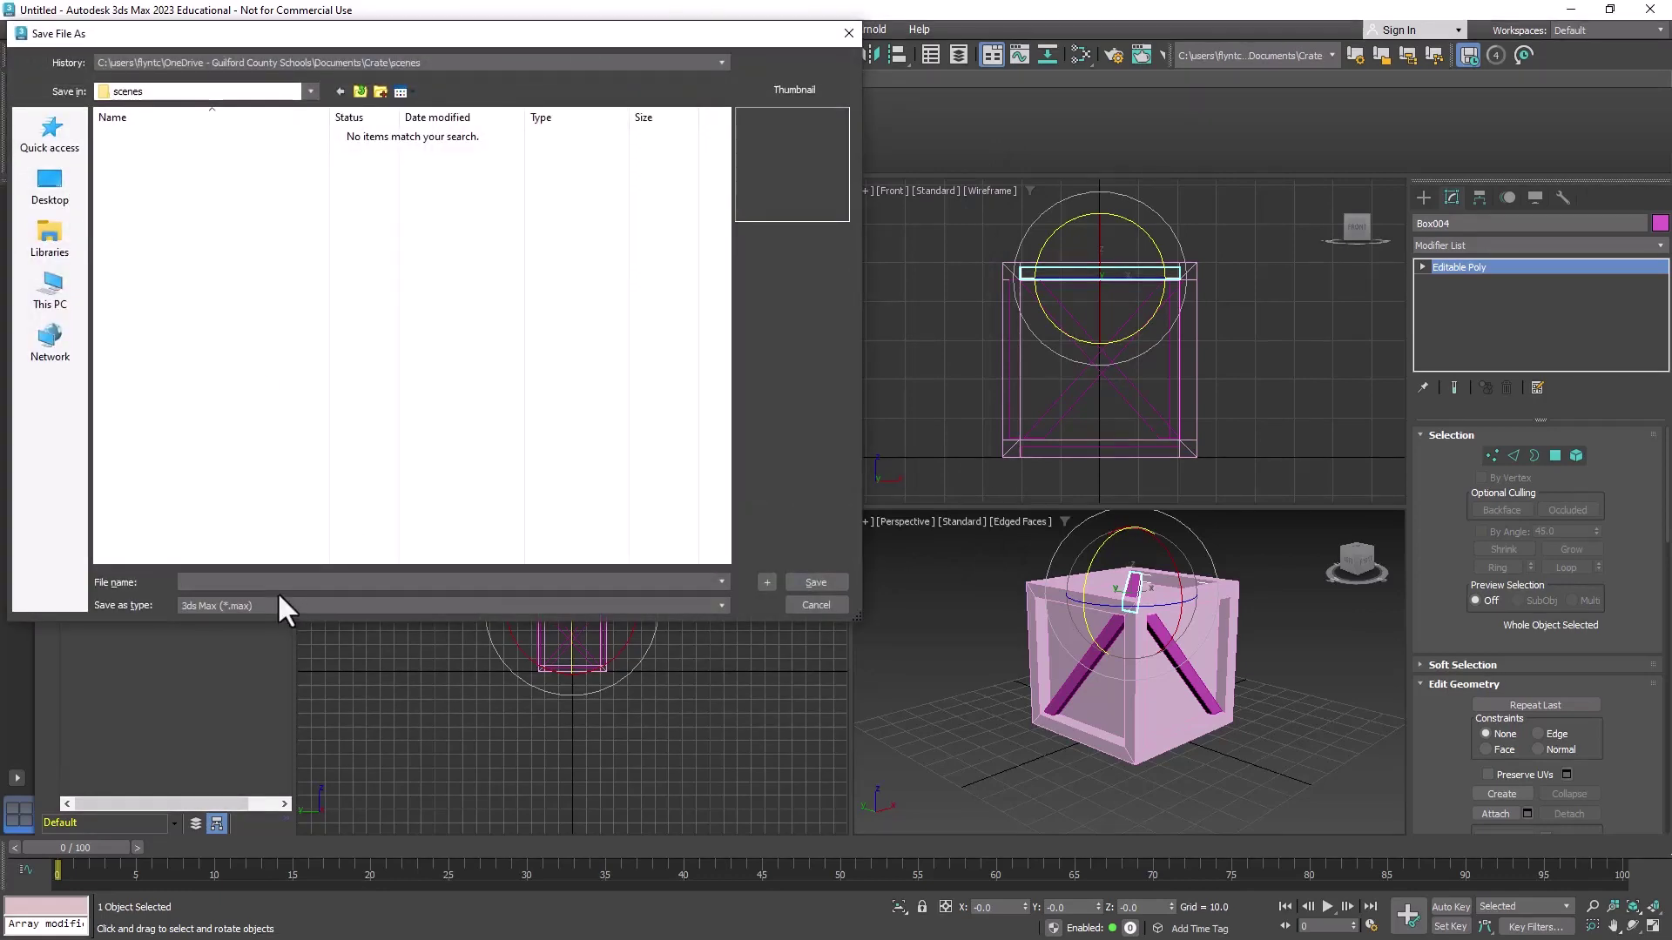
{"action": "type", "text": "ca"}
{"action": "key", "text": "BackSpace"}
{"action": "type", "text": "rate"}
{"action": "left_click", "coordinate": [812, 585]}
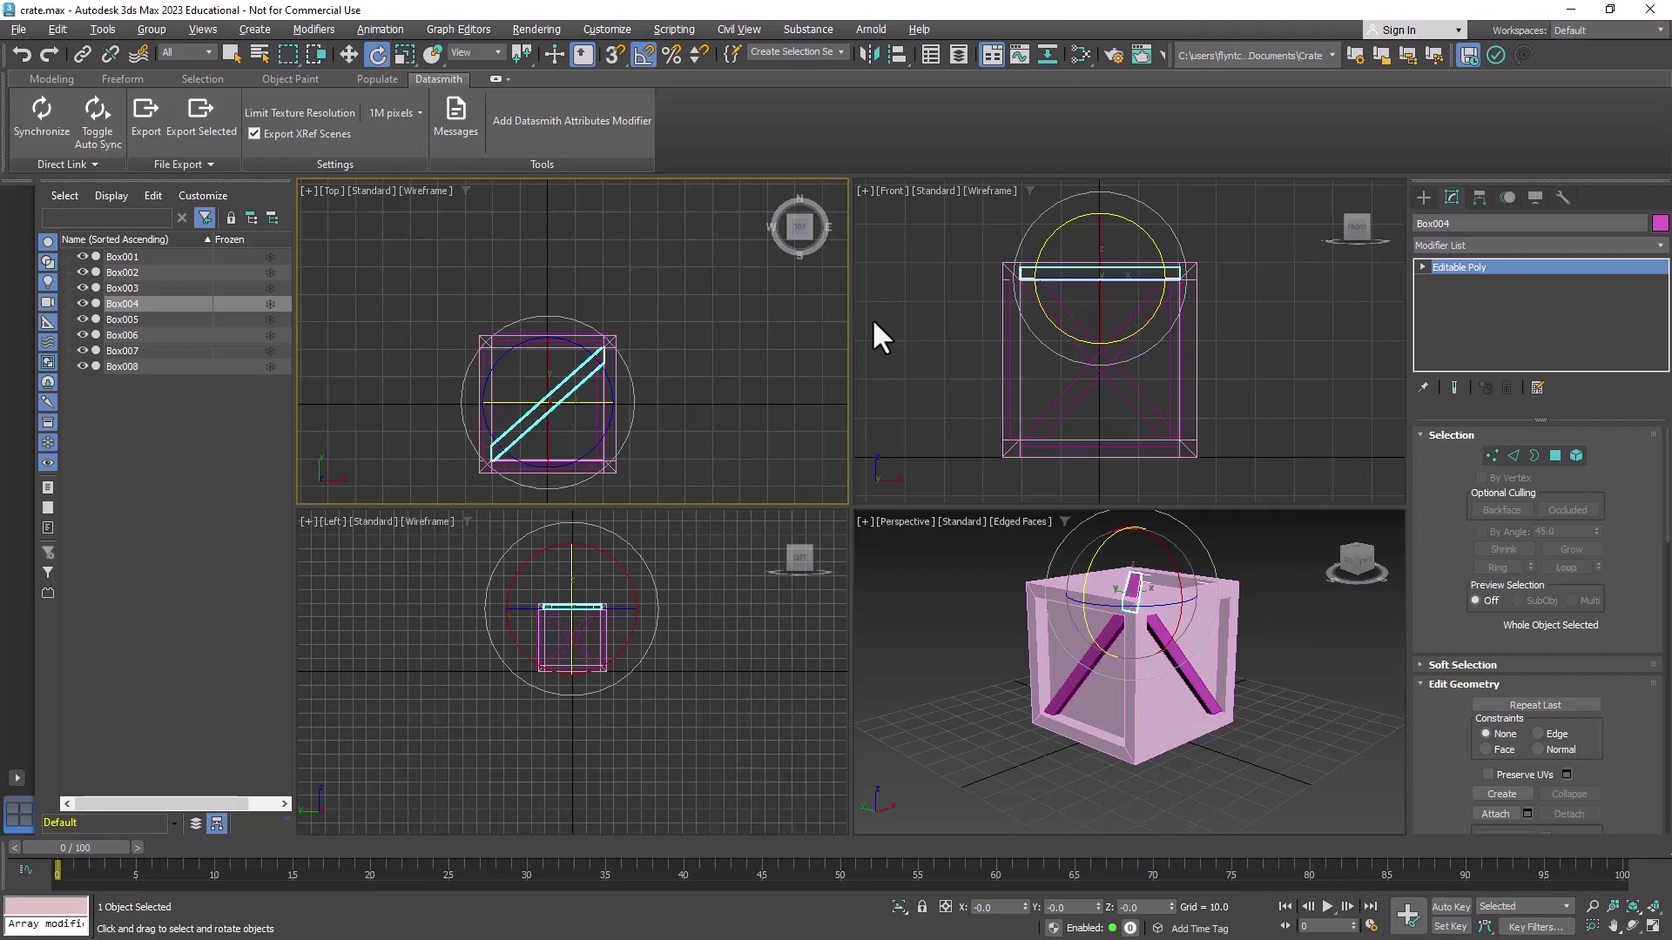
Step: Add a Physical Material in the Slate Material Editor and set its reflections weight to 0.0 and reflections roughness to 1.0
{"action": "left_click", "coordinate": [1079, 57]}
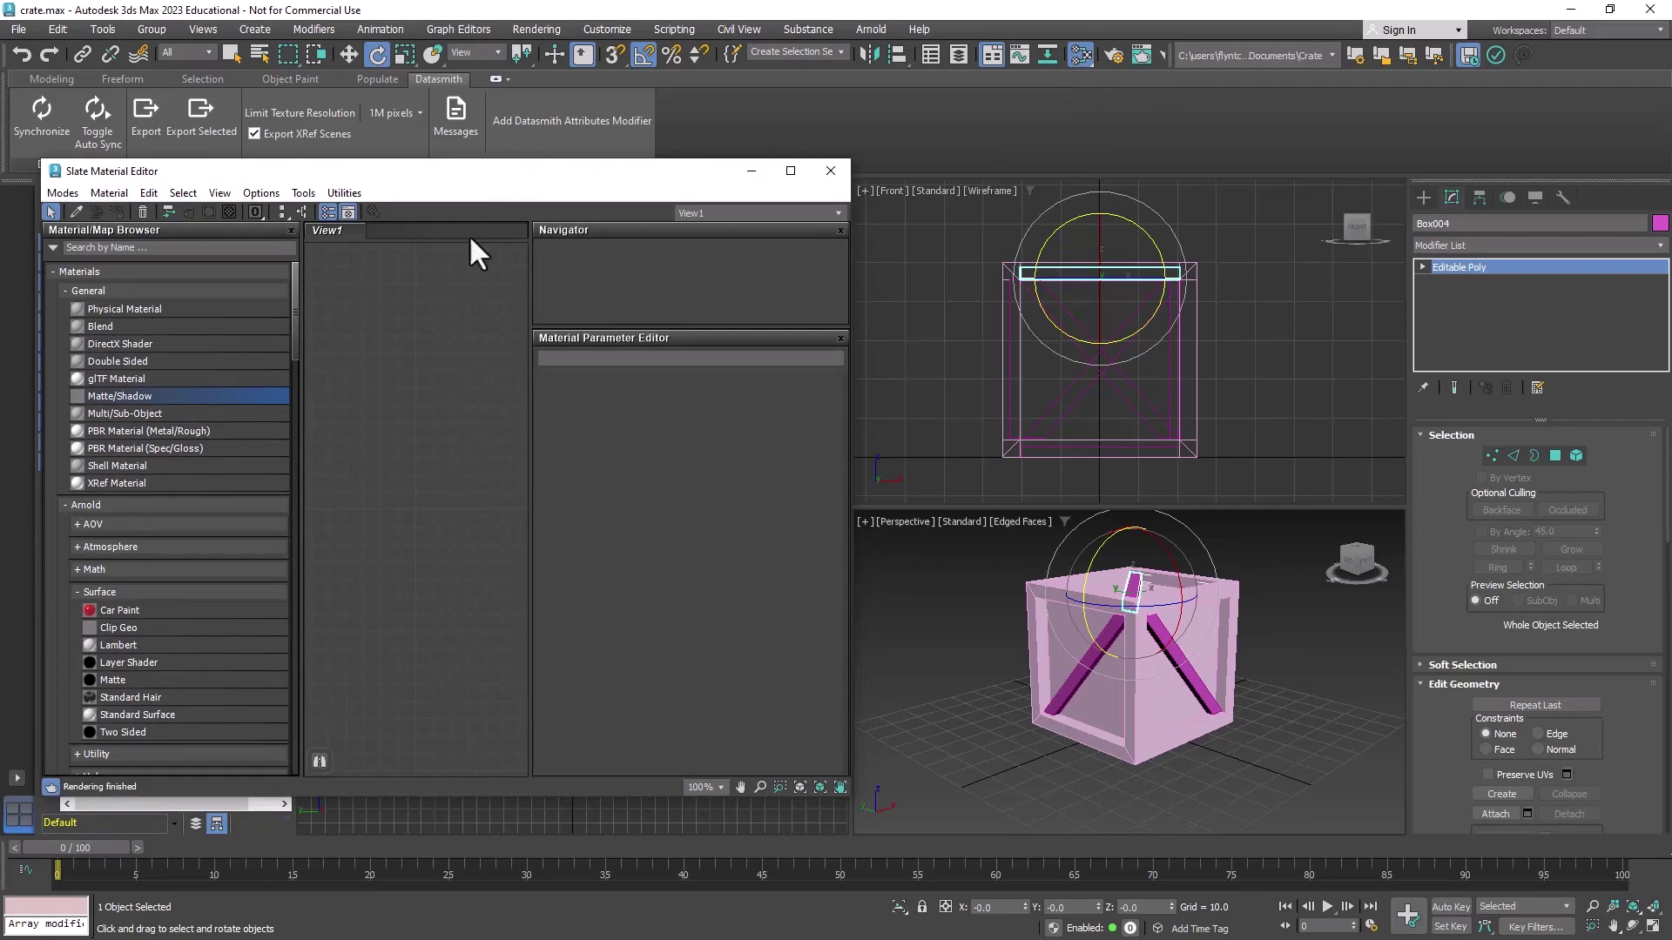
{"action": "left_click_drag", "start_coordinate": [77, 310], "coordinate": [366, 378]}
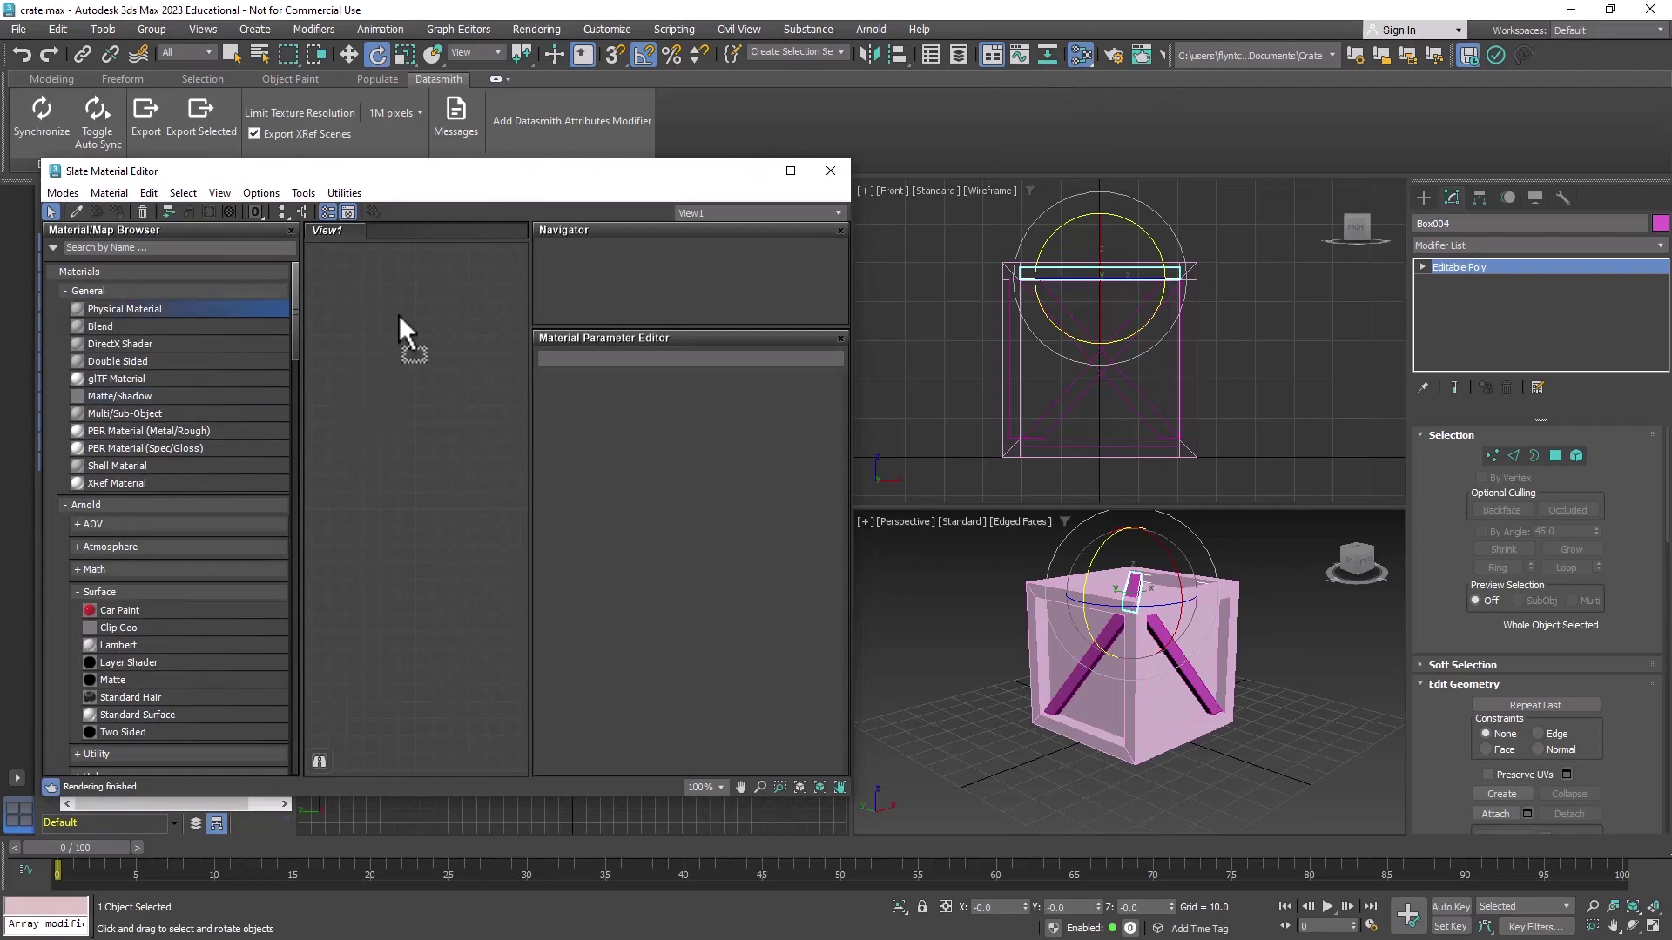
{"action": "left_click_drag", "start_coordinate": [413, 306], "coordinate": [413, 306]}
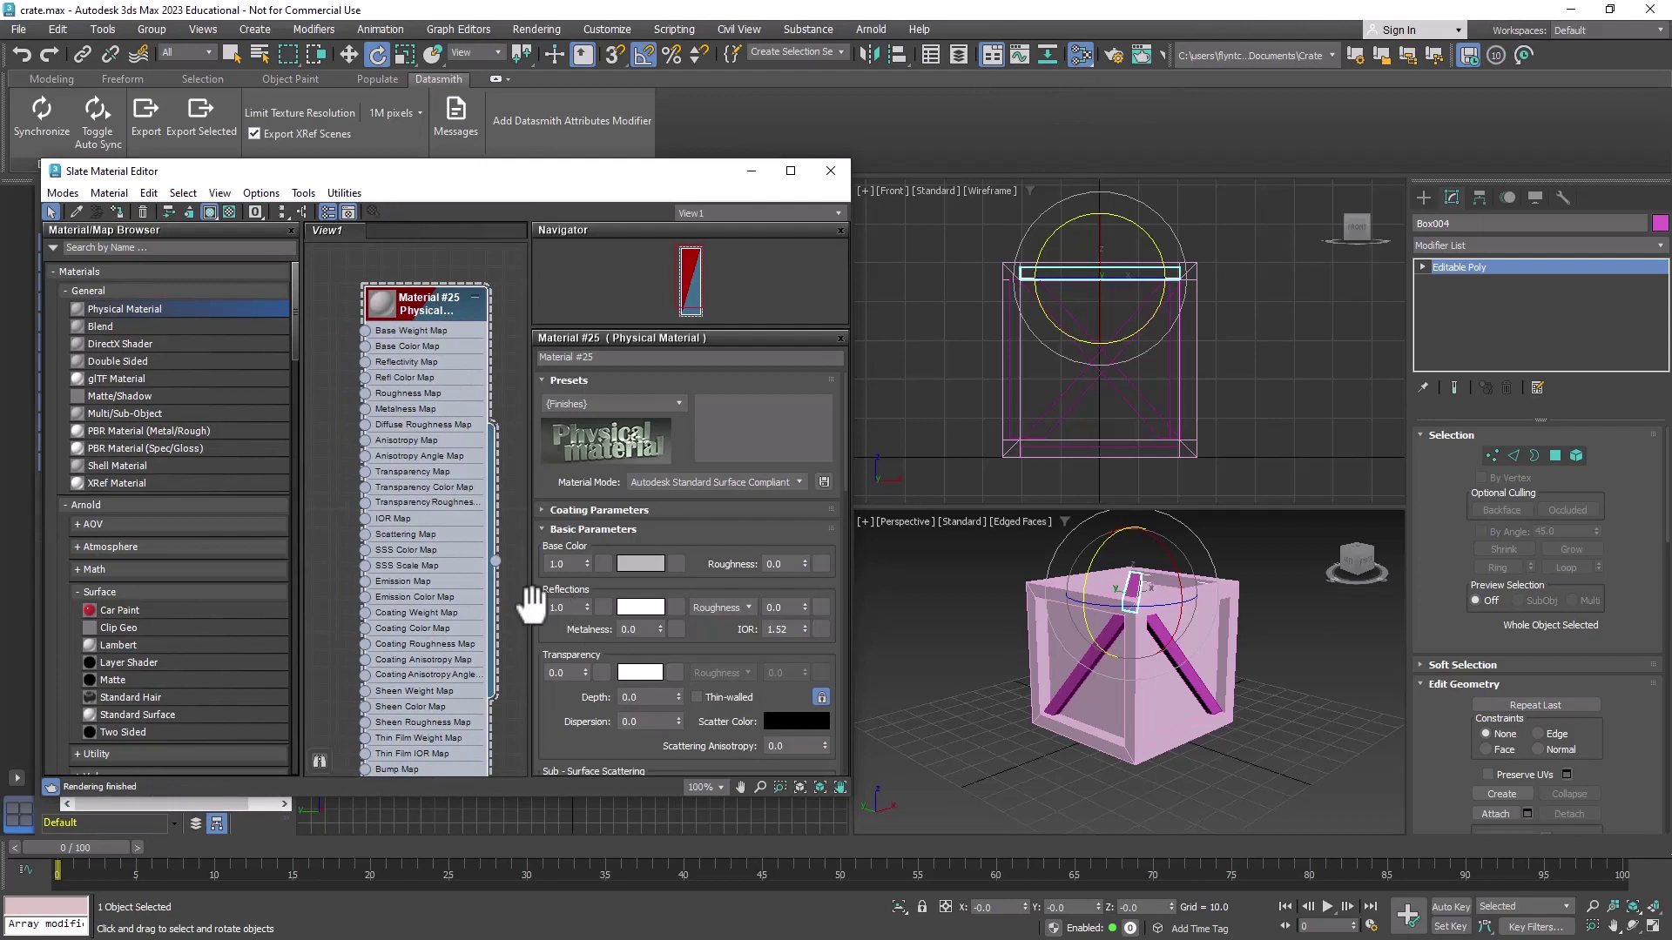
{"action": "right_click", "coordinate": [587, 606]}
{"action": "left_click_drag", "start_coordinate": [803, 607], "coordinate": [813, 252]}
Step: Connect a Bitmap to the material's Base Color Map, loading TexturesCom_WoodPlanksOld0273_2_seamless_S.jpg from D:\Textures\Crate
{"action": "middle_click_drag", "start_coordinate": [403, 429], "coordinate": [442, 372]}
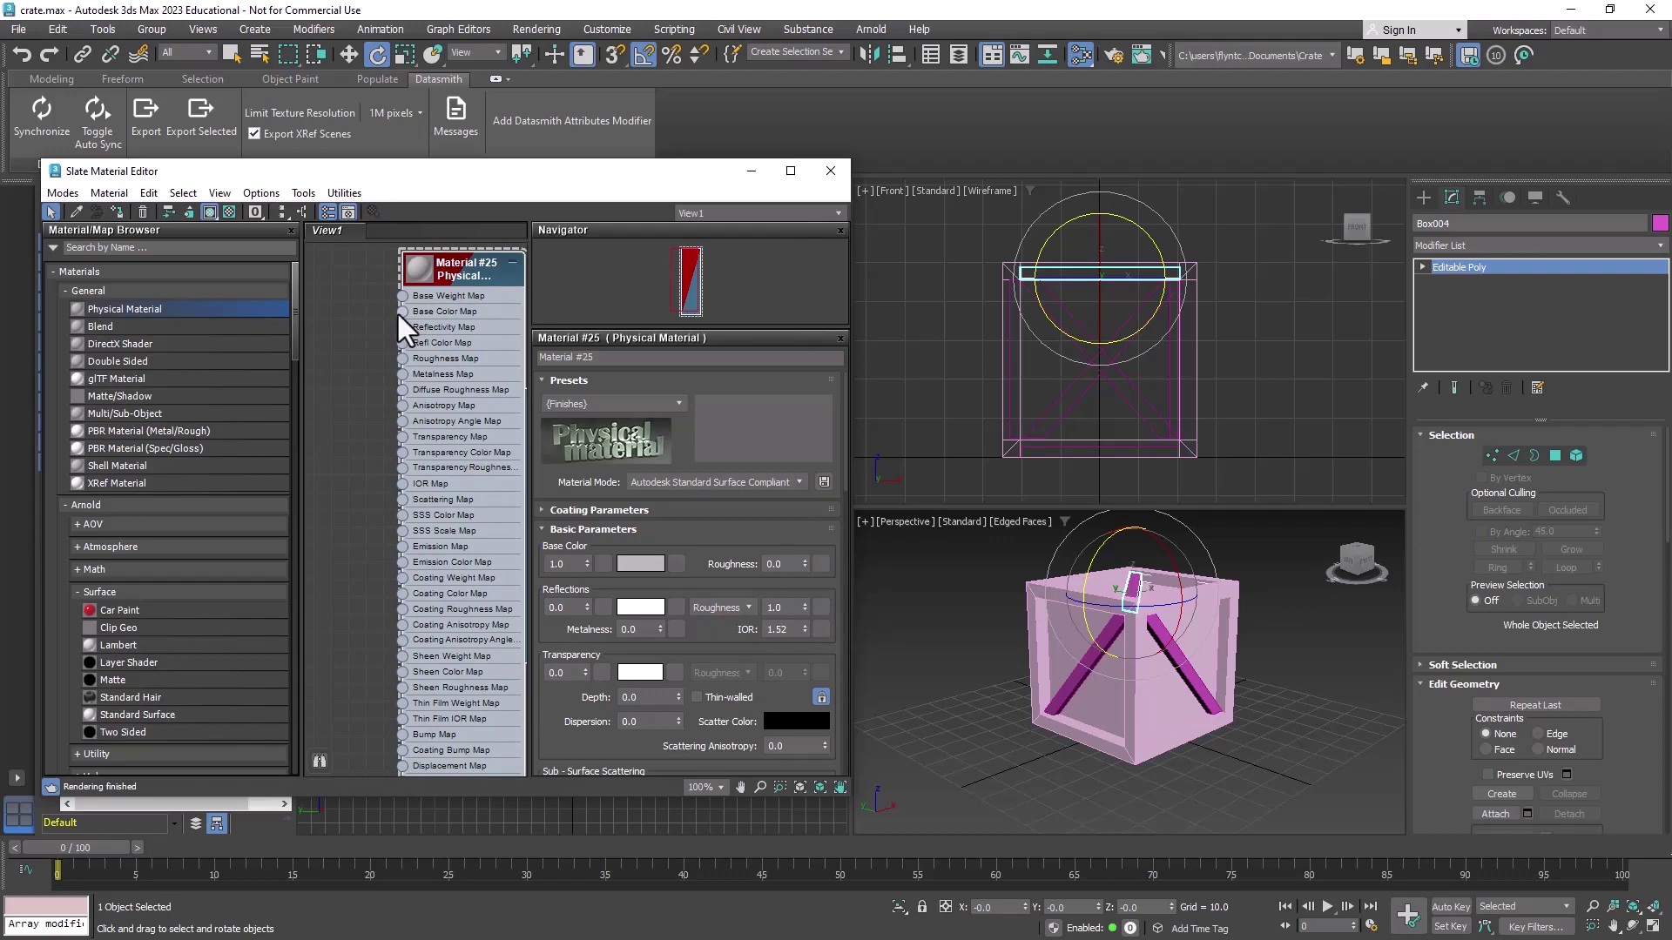
{"action": "left_click_drag", "start_coordinate": [337, 279], "coordinate": [331, 352]}
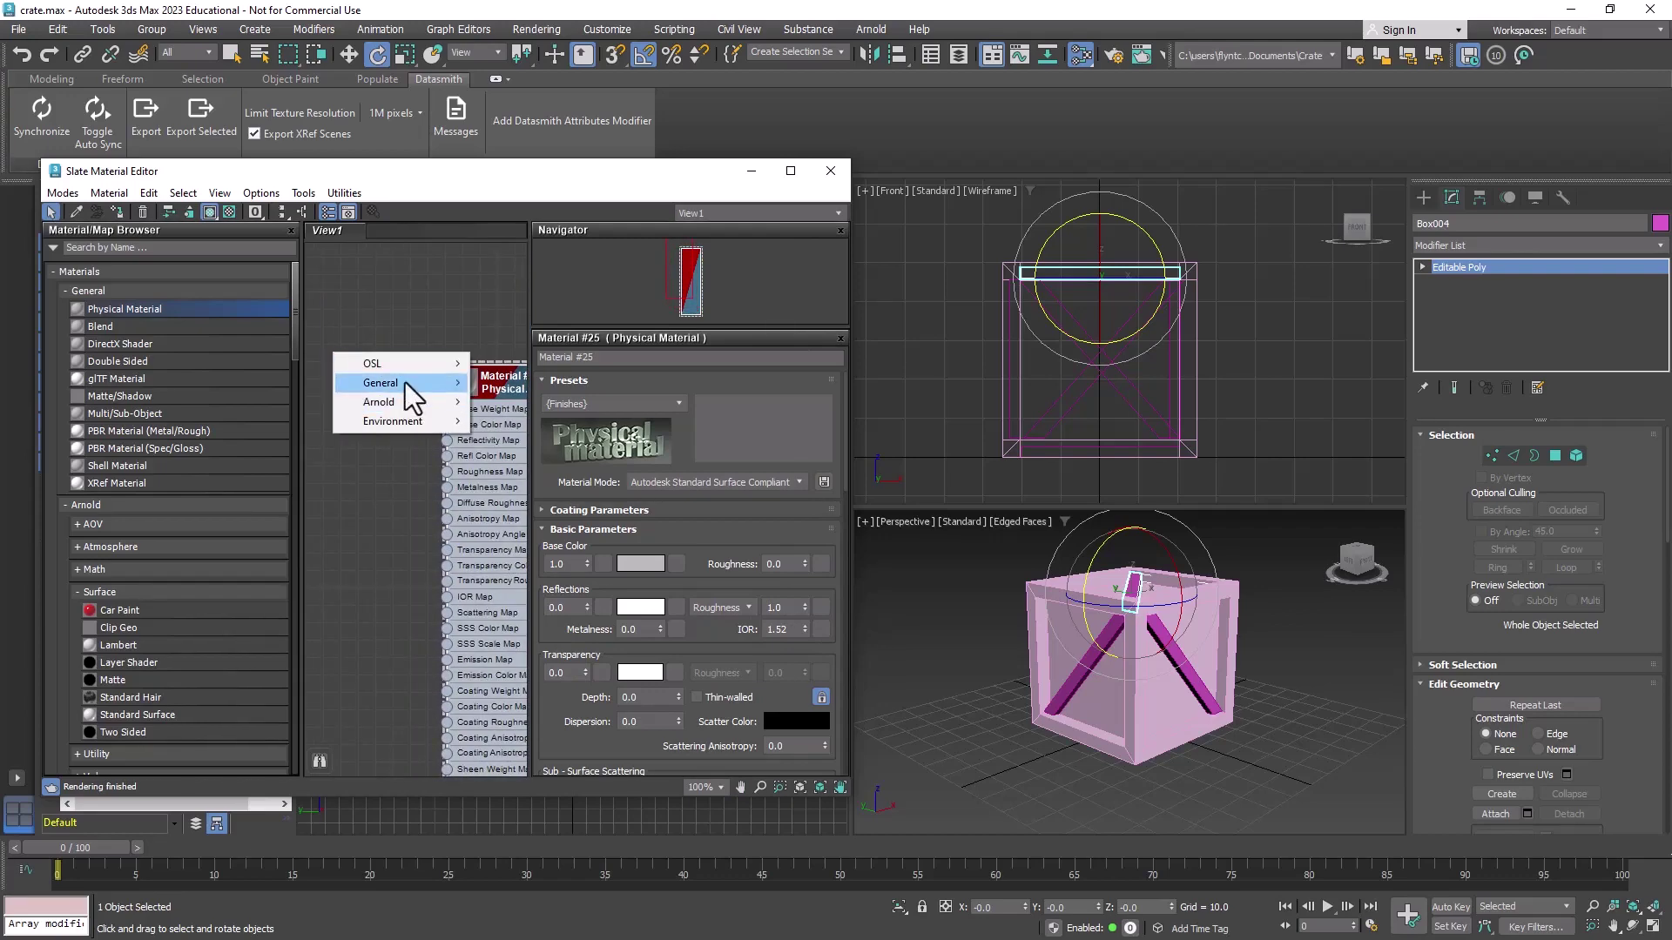
{"action": "mouse_move", "coordinate": [405, 383]}
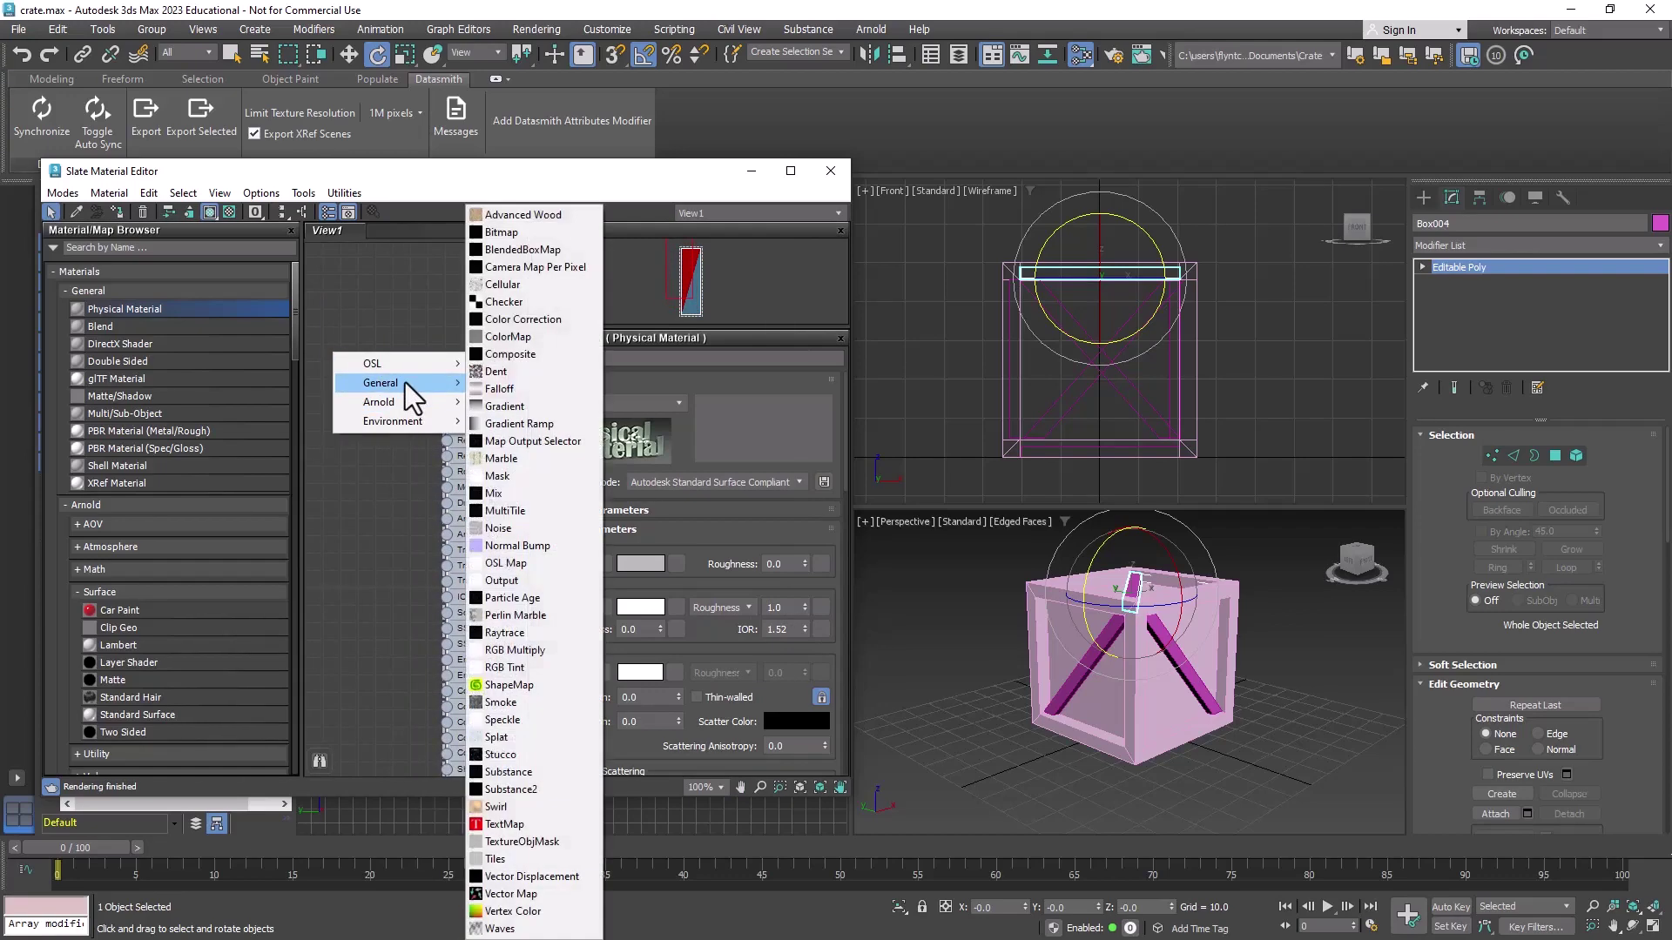
{"action": "left_click", "coordinate": [510, 237]}
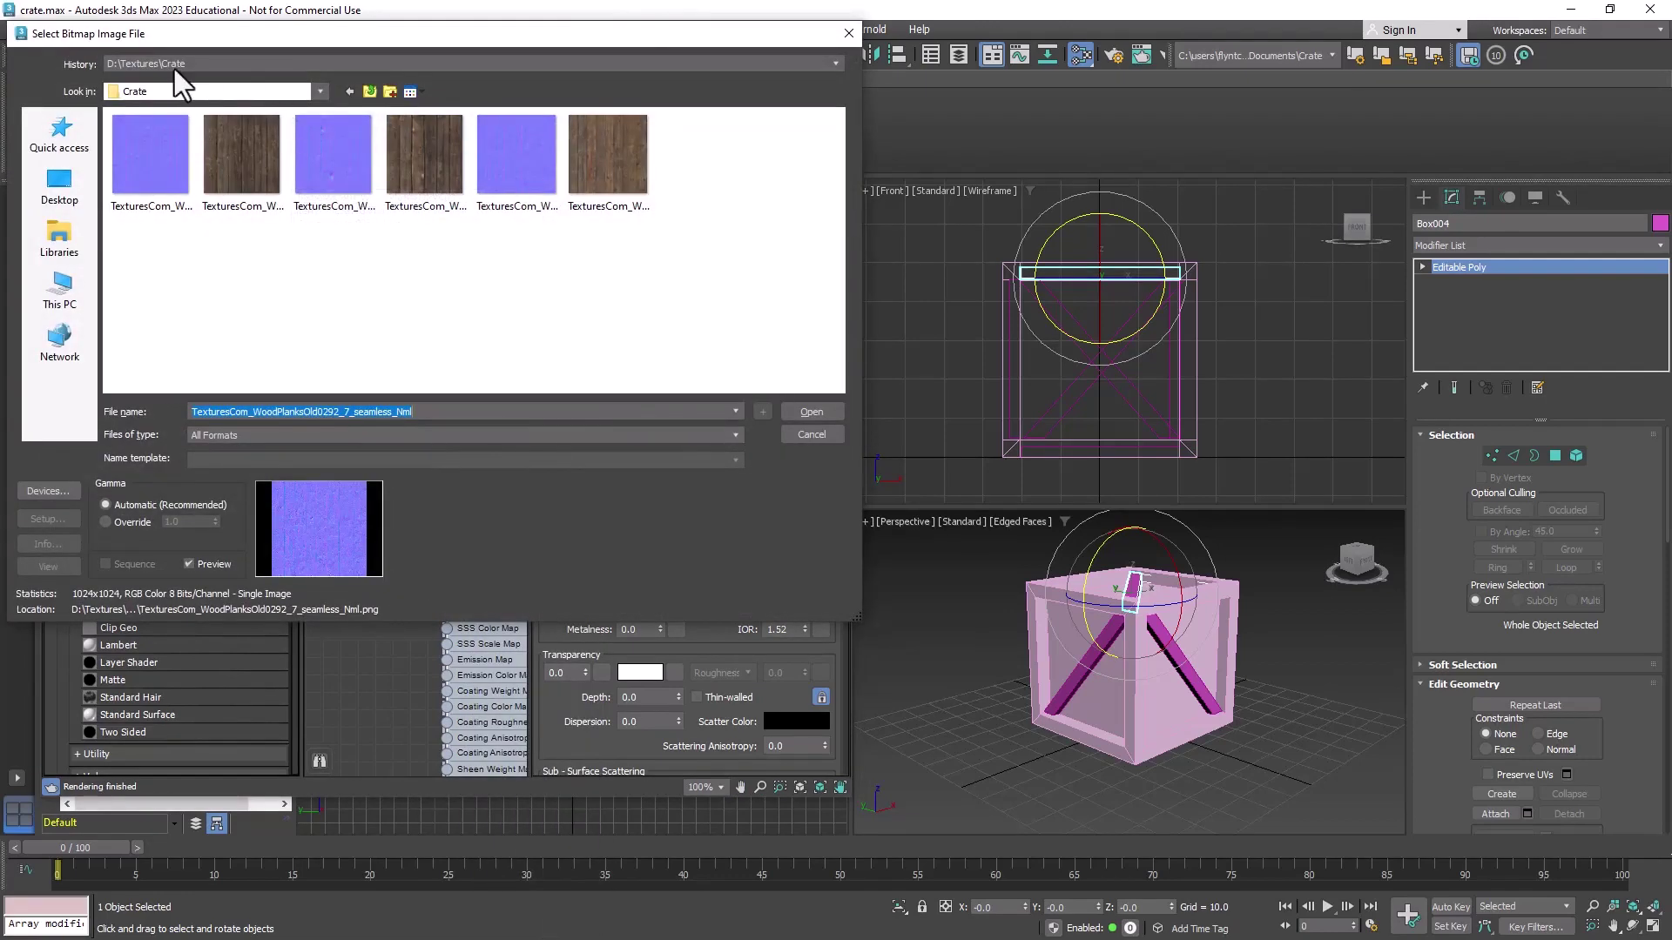
{"action": "left_click", "coordinate": [57, 296]}
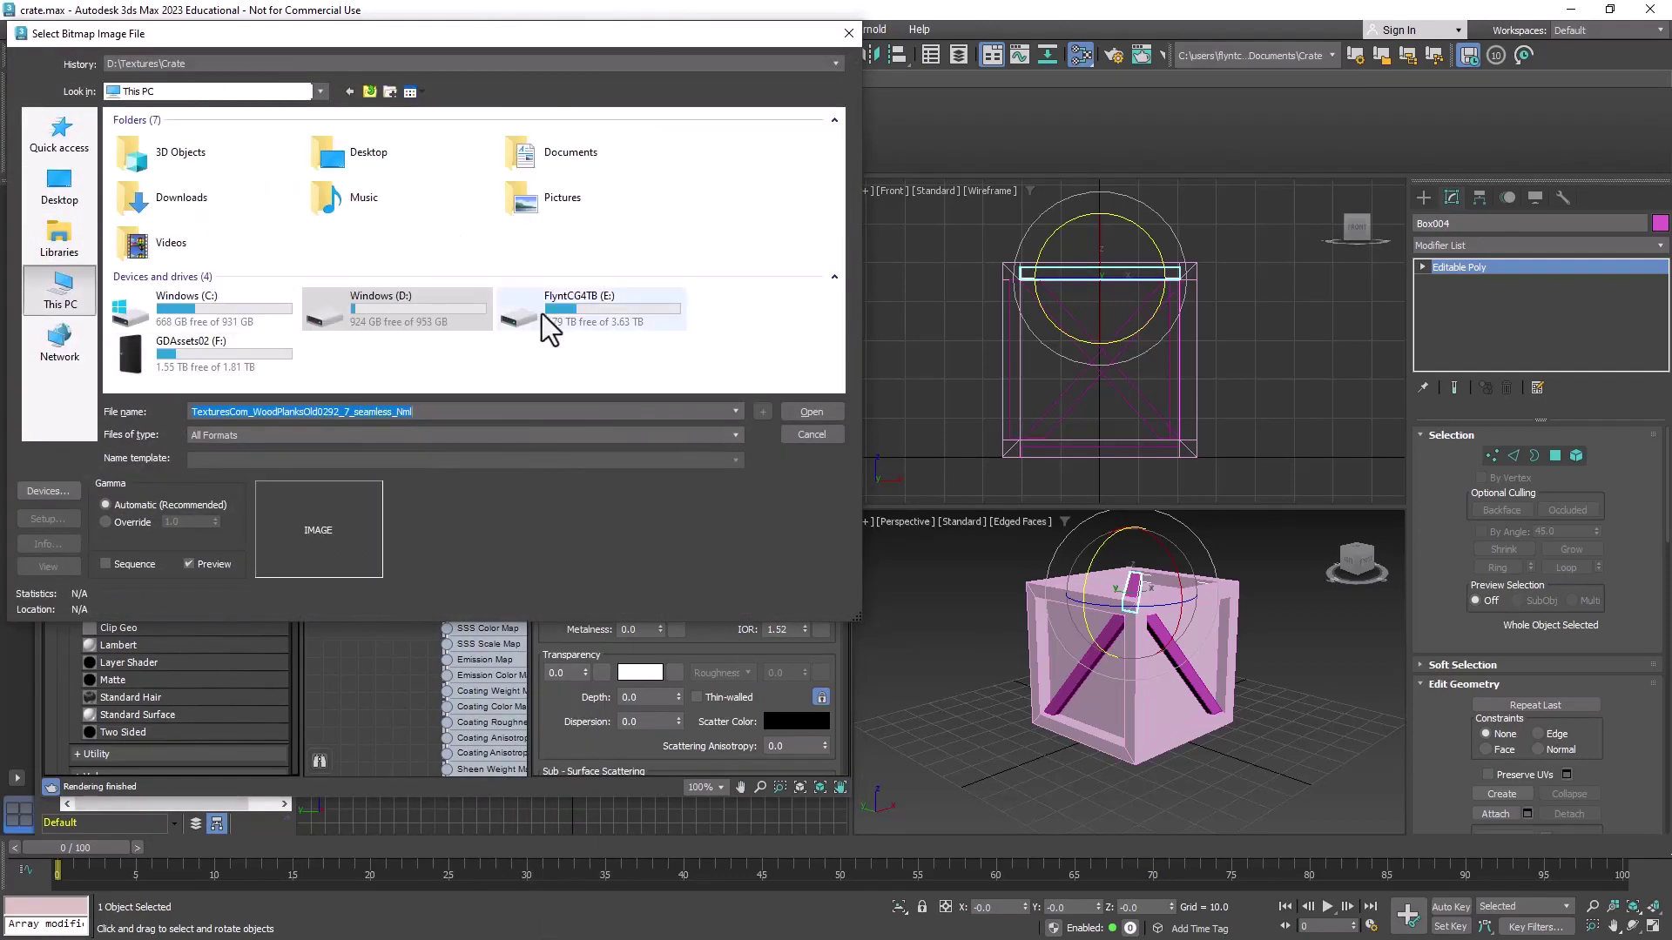
{"action": "double_click", "coordinate": [324, 315]}
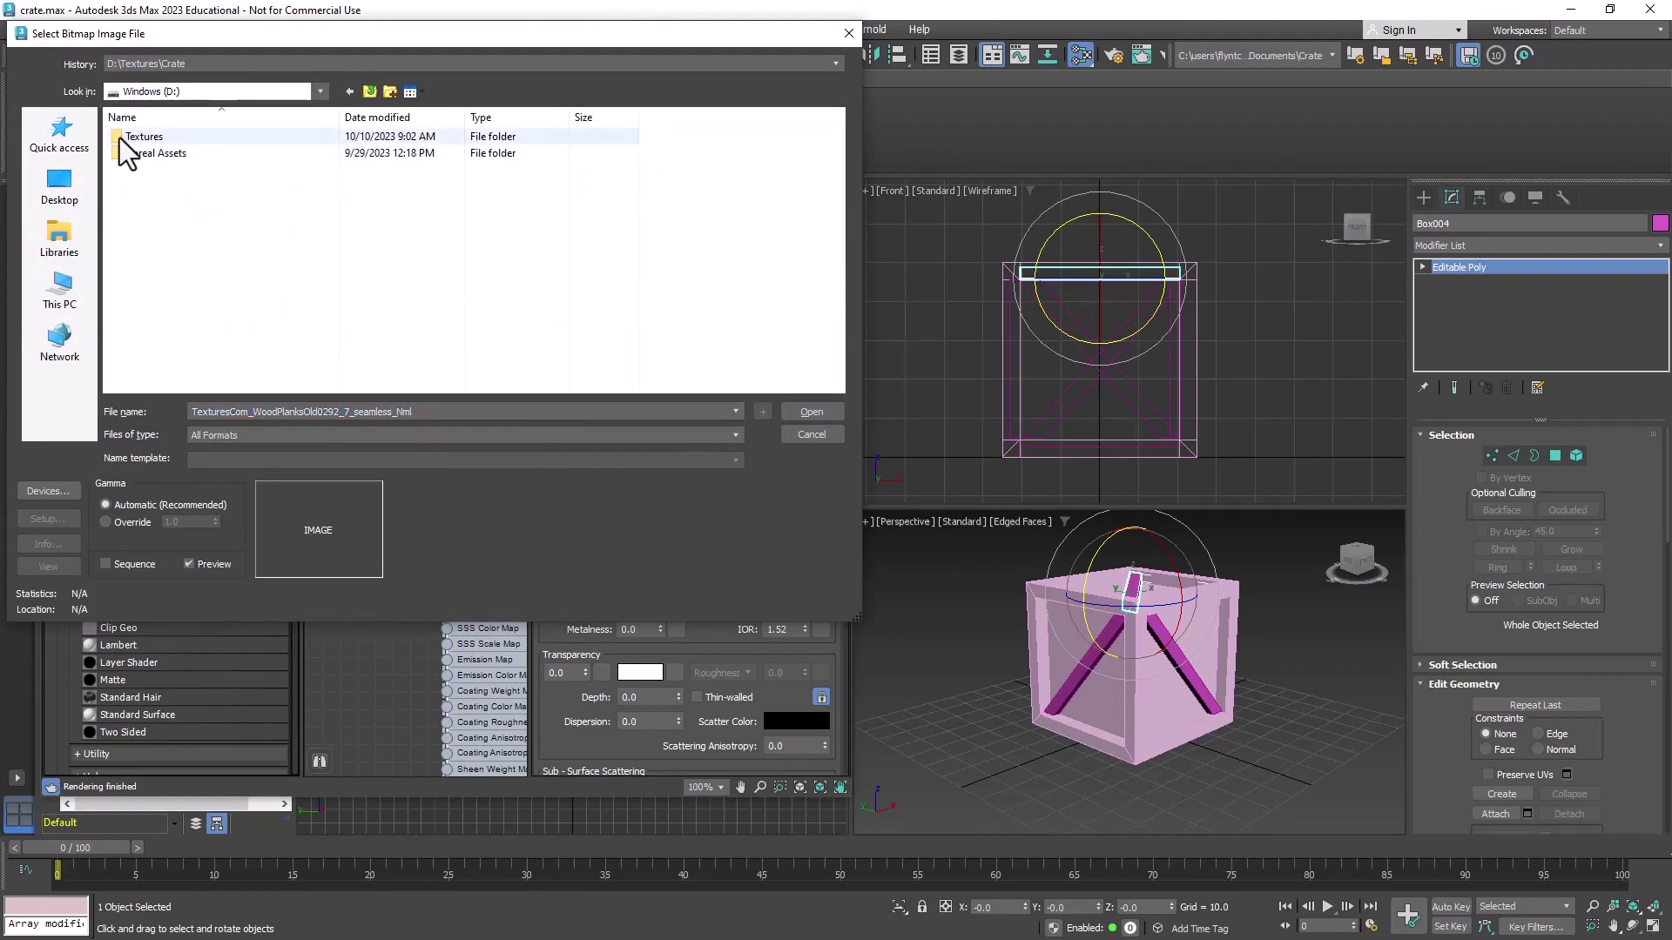
{"action": "double_click", "coordinate": [118, 137]}
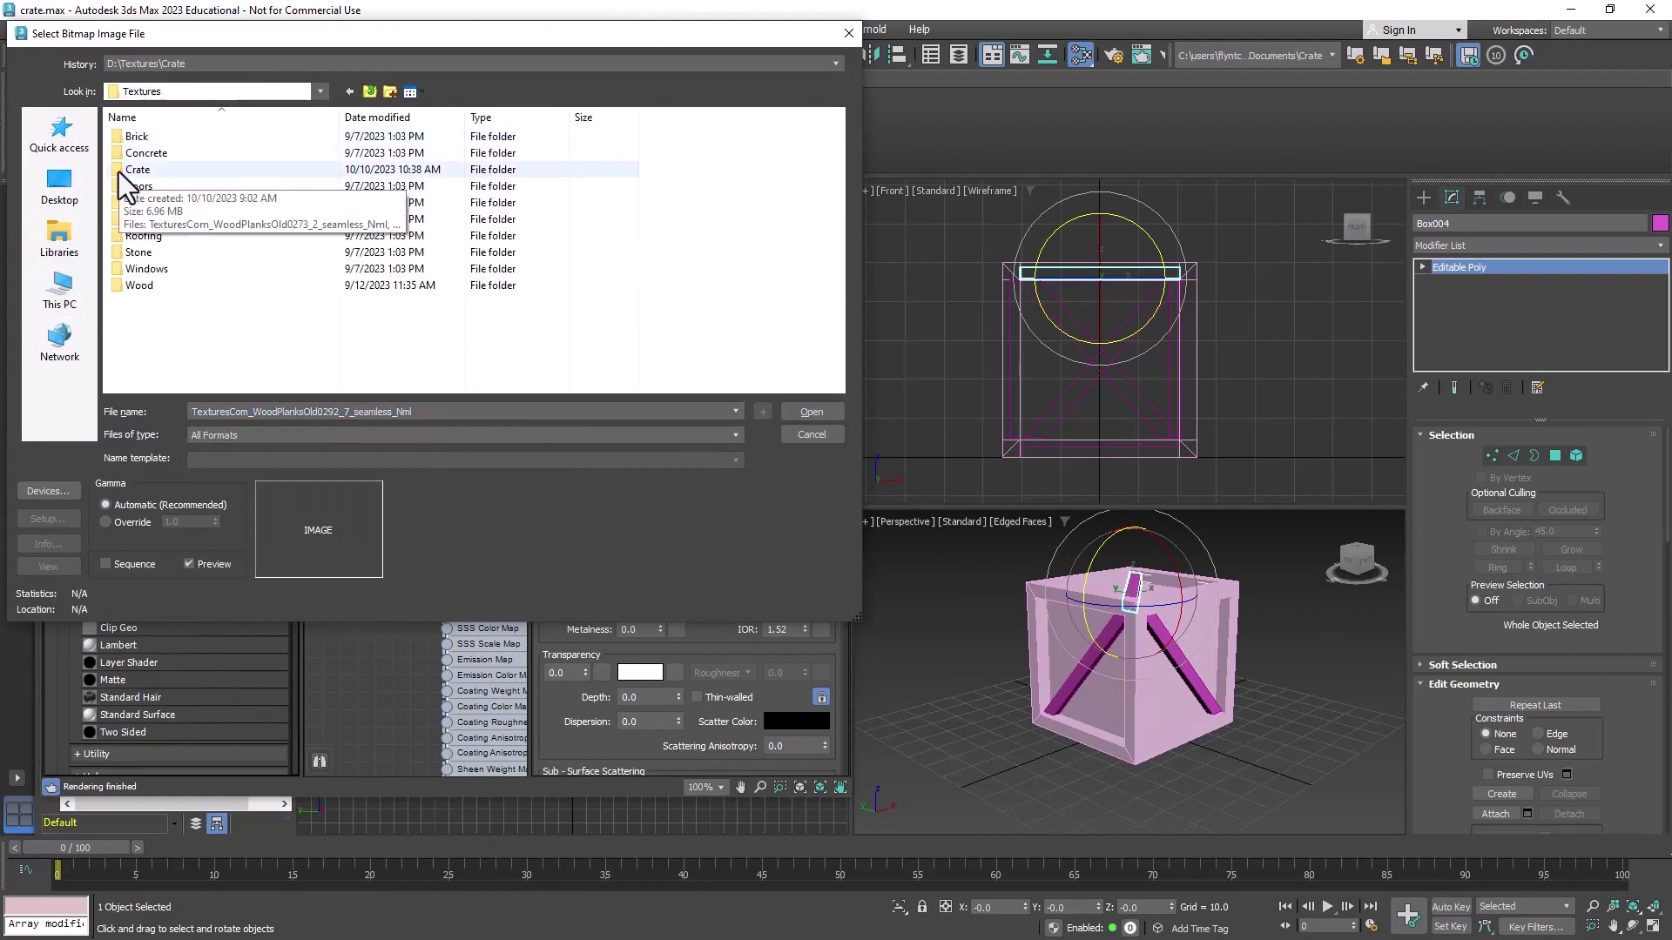
{"action": "double_click", "coordinate": [118, 170]}
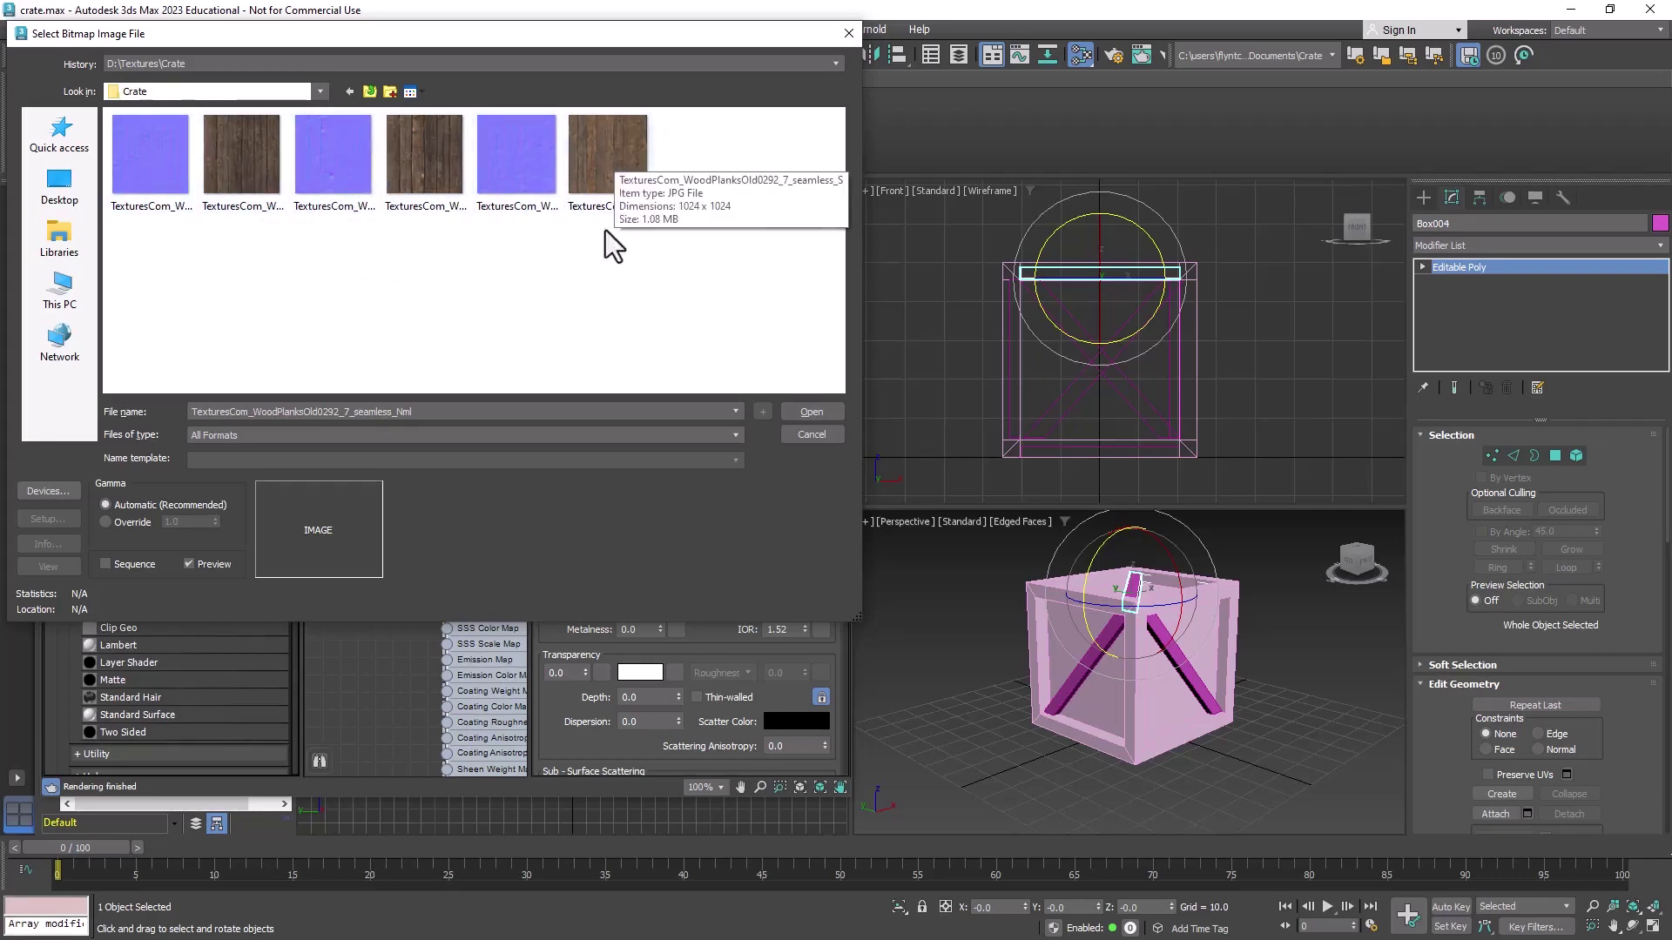
{"action": "left_click", "coordinate": [252, 197]}
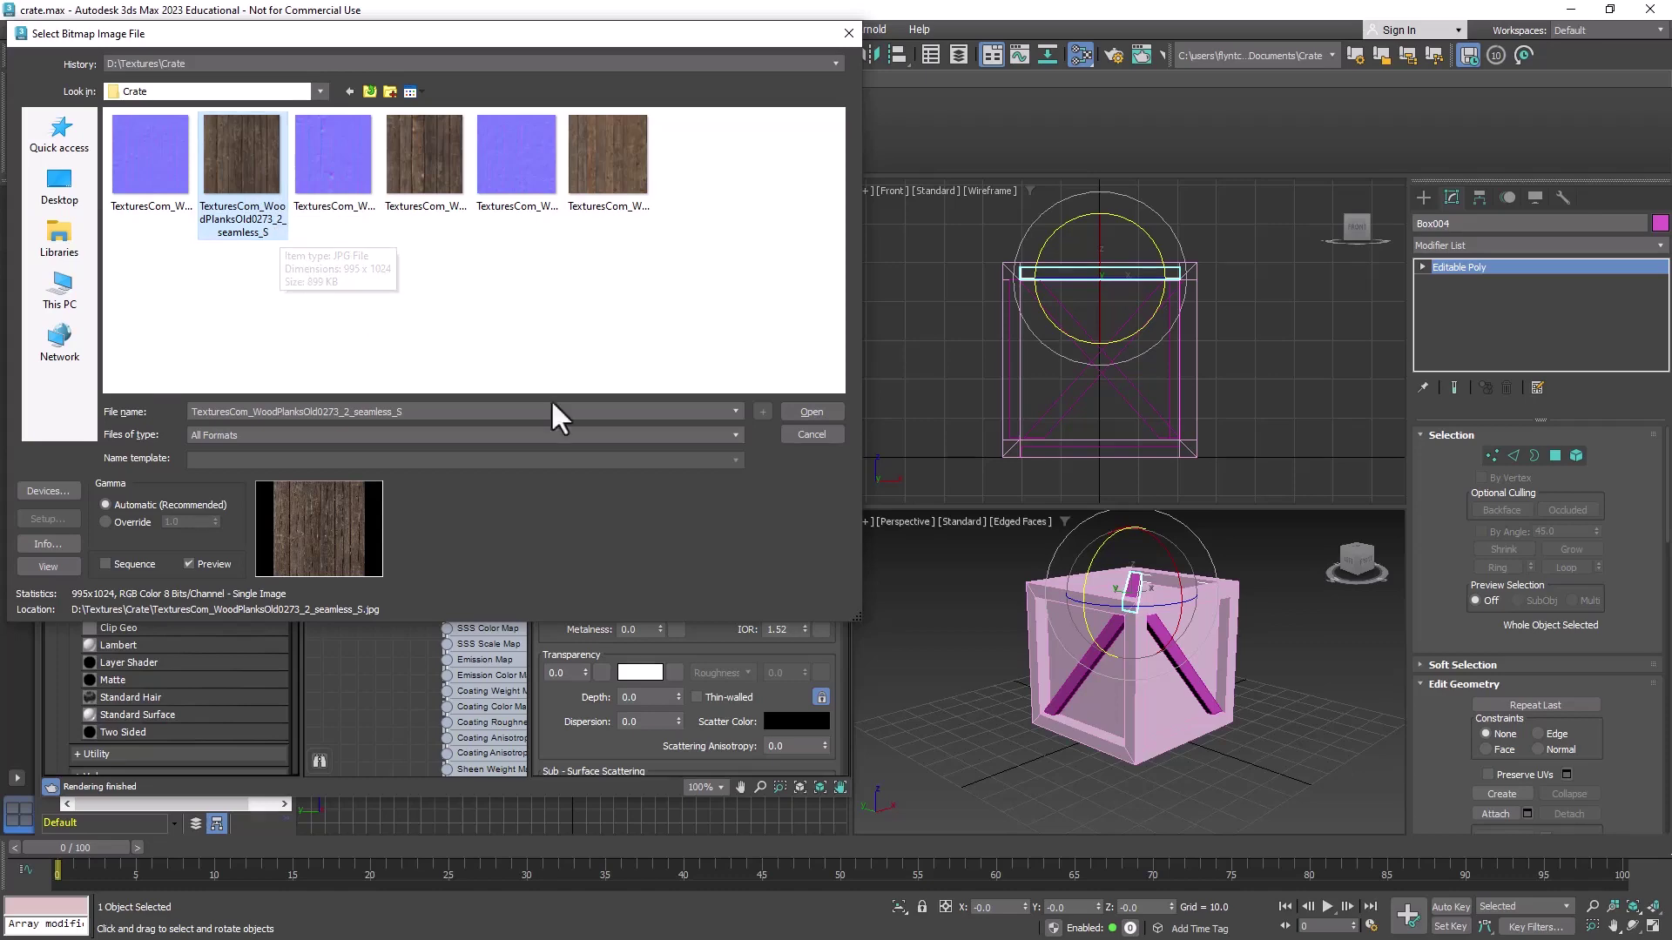
{"action": "left_click", "coordinate": [804, 413]}
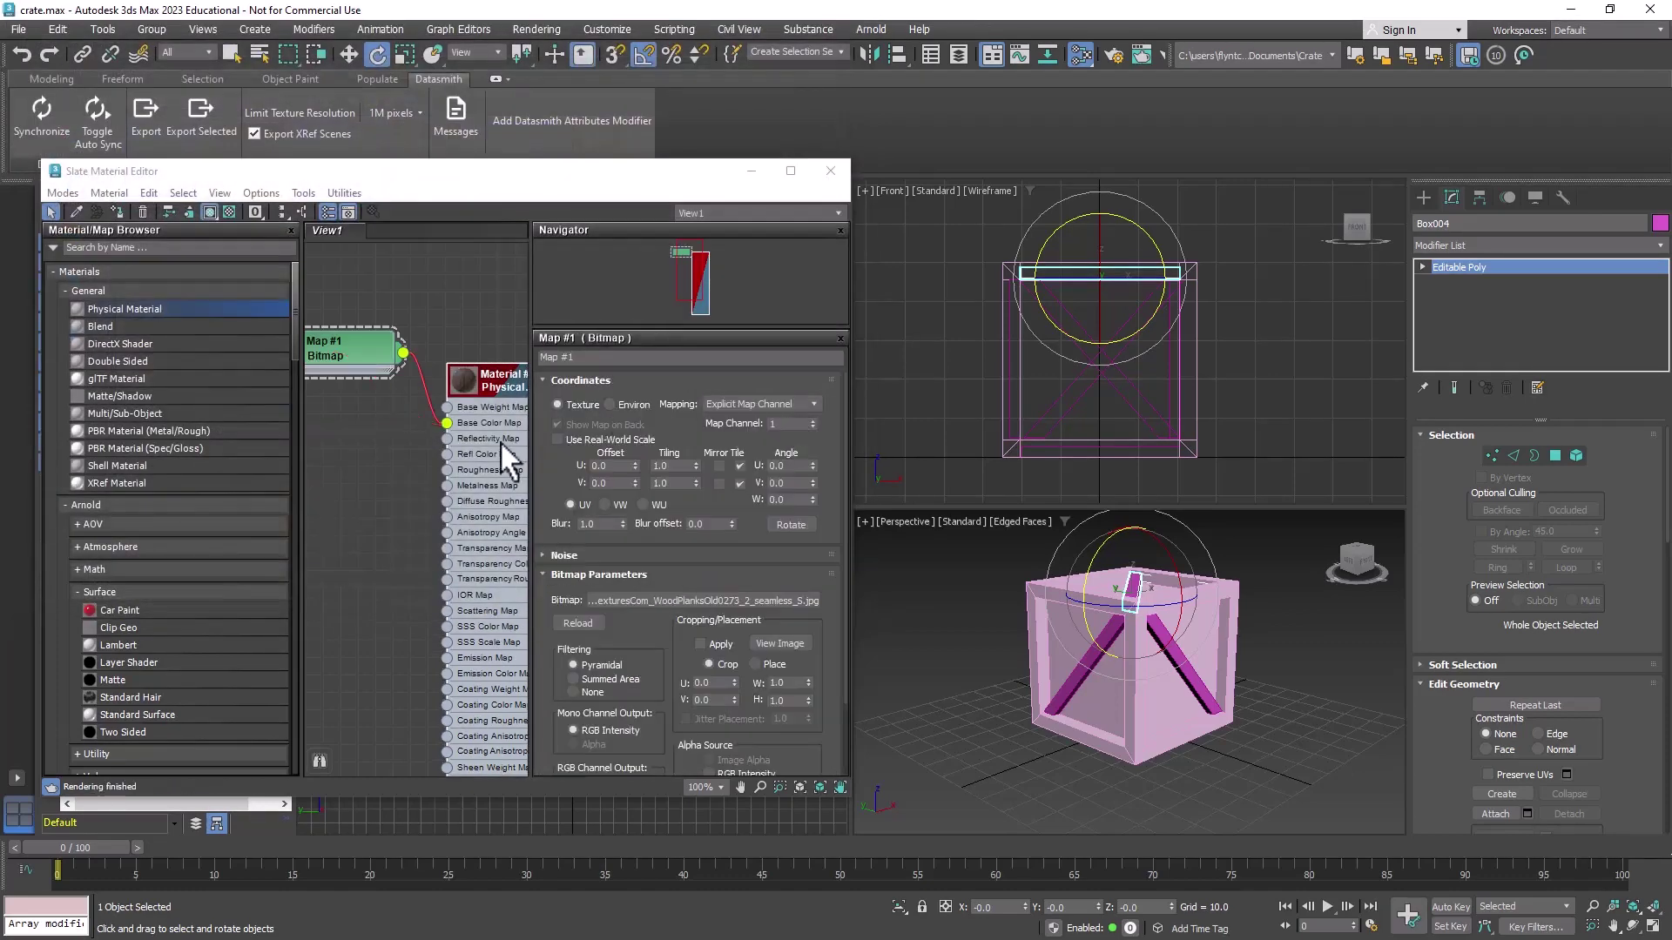
Step: Connect a Normal Bump map to the physical material's Bump Map input
{"action": "middle_click_drag", "start_coordinate": [495, 432], "coordinate": [433, 373]}
{"action": "scroll", "coordinate": [436, 369], "scroll_direction": "down", "scroll_amount": 2}
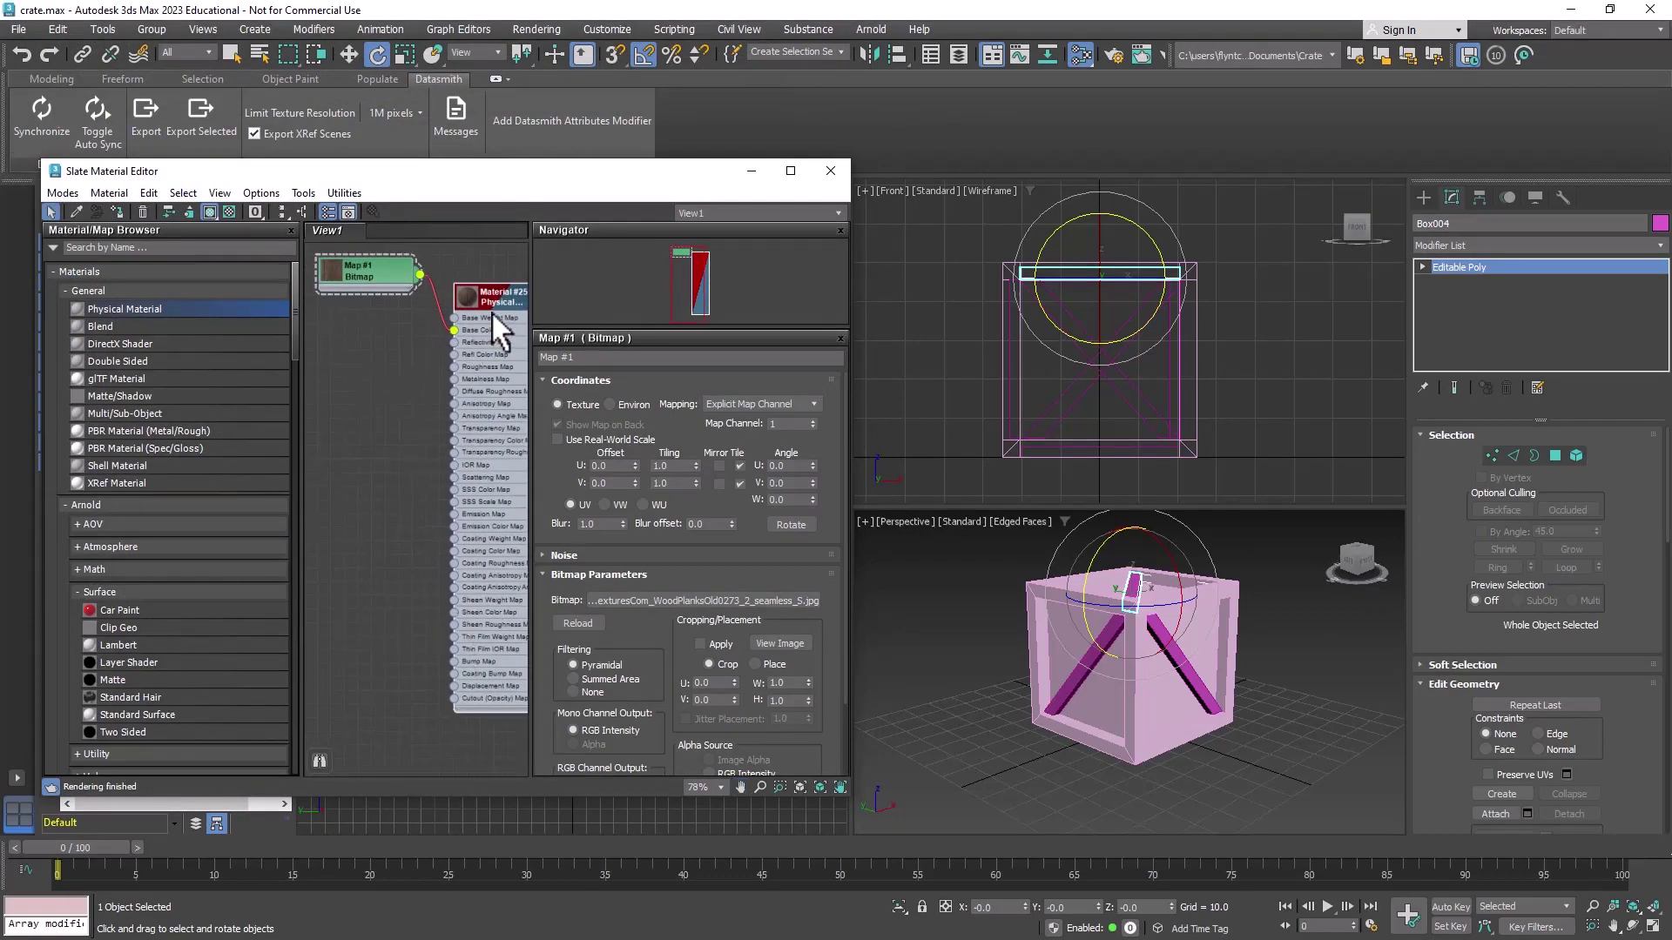
{"action": "left_click_drag", "start_coordinate": [364, 274], "coordinate": [349, 302]}
{"action": "middle_click_drag", "start_coordinate": [414, 581], "coordinate": [425, 552]}
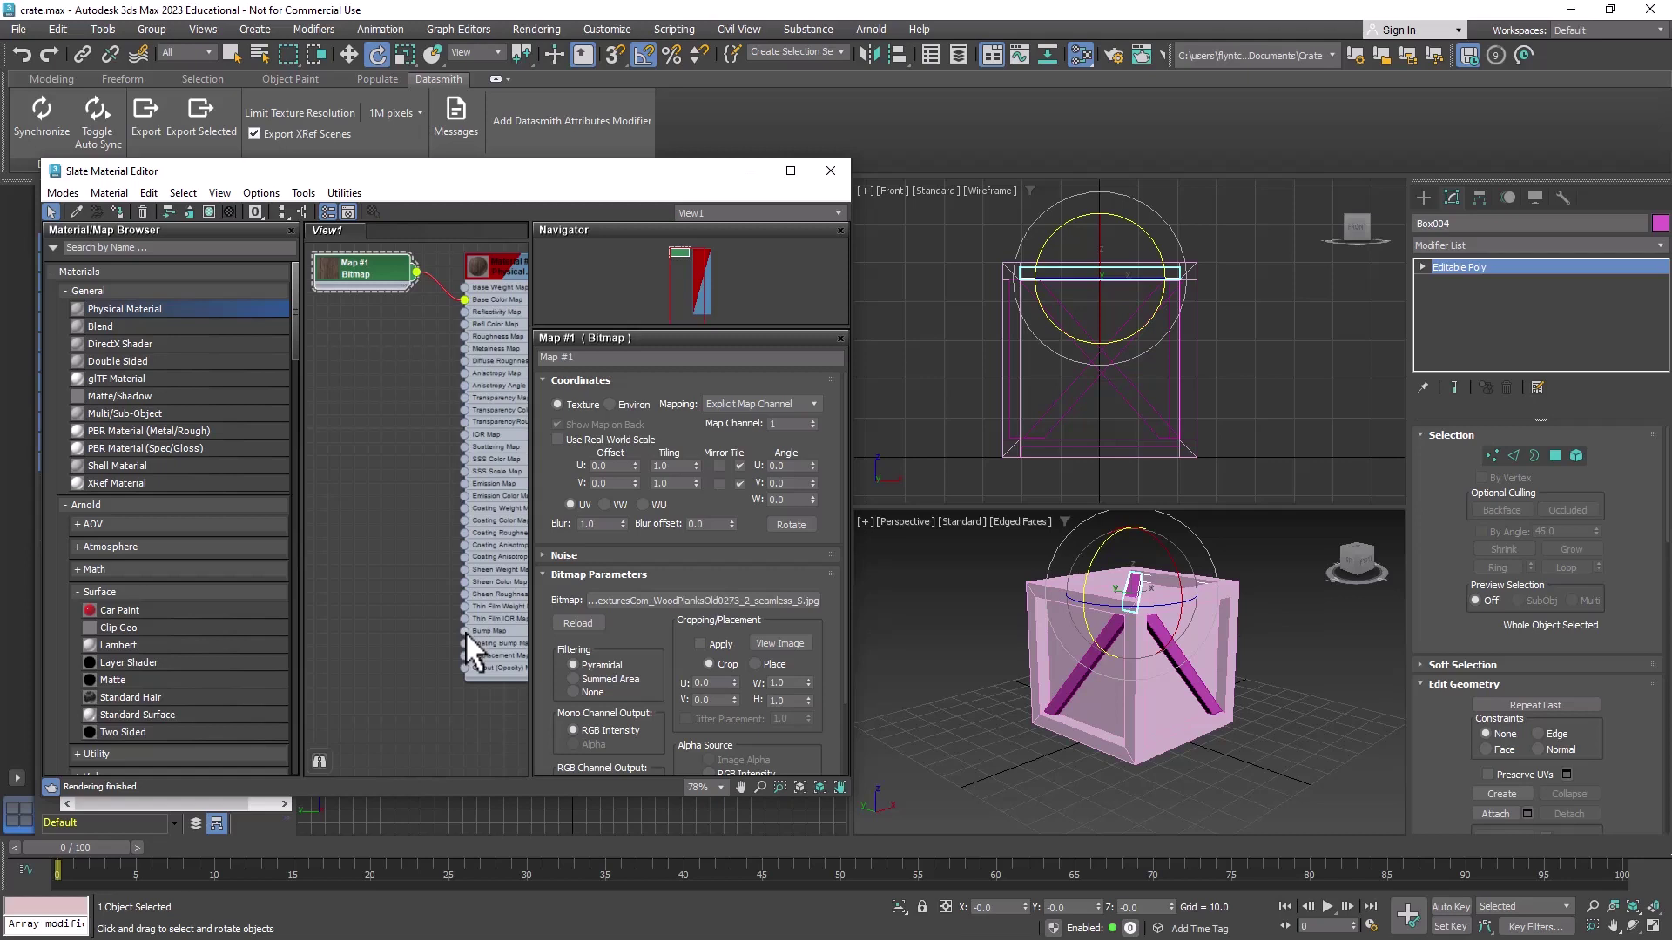
{"action": "middle_click_drag", "start_coordinate": [465, 630], "coordinate": [435, 612]}
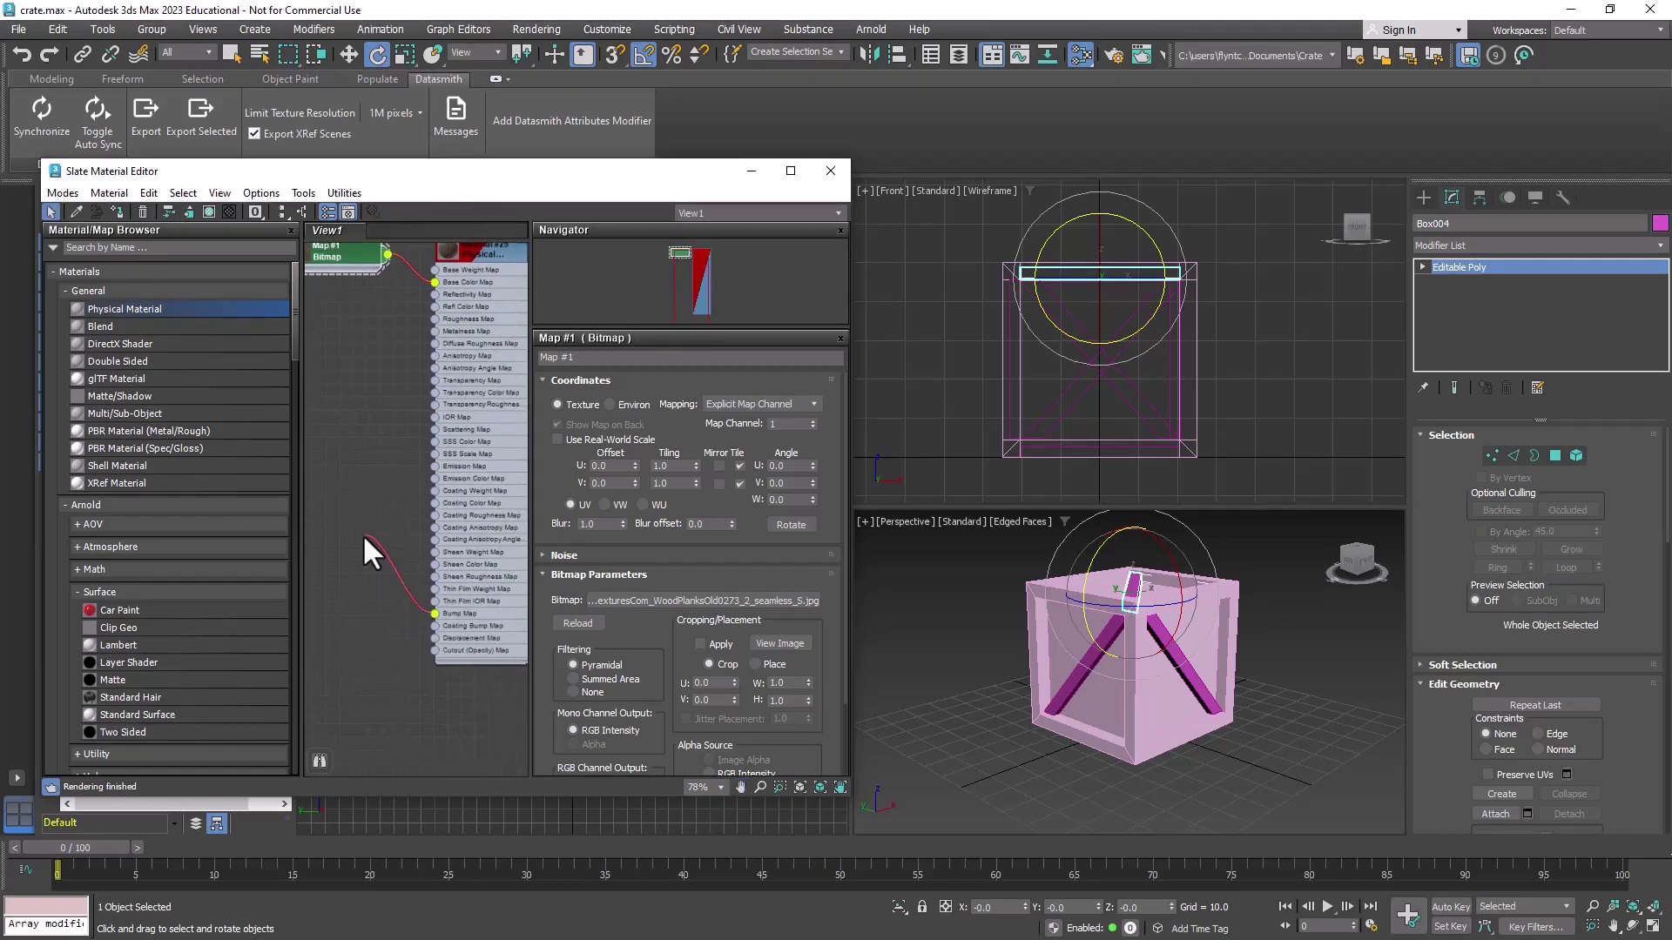
{"action": "left_click_drag", "start_coordinate": [363, 534], "coordinate": [364, 536]}
{"action": "mouse_move", "coordinate": [411, 568]}
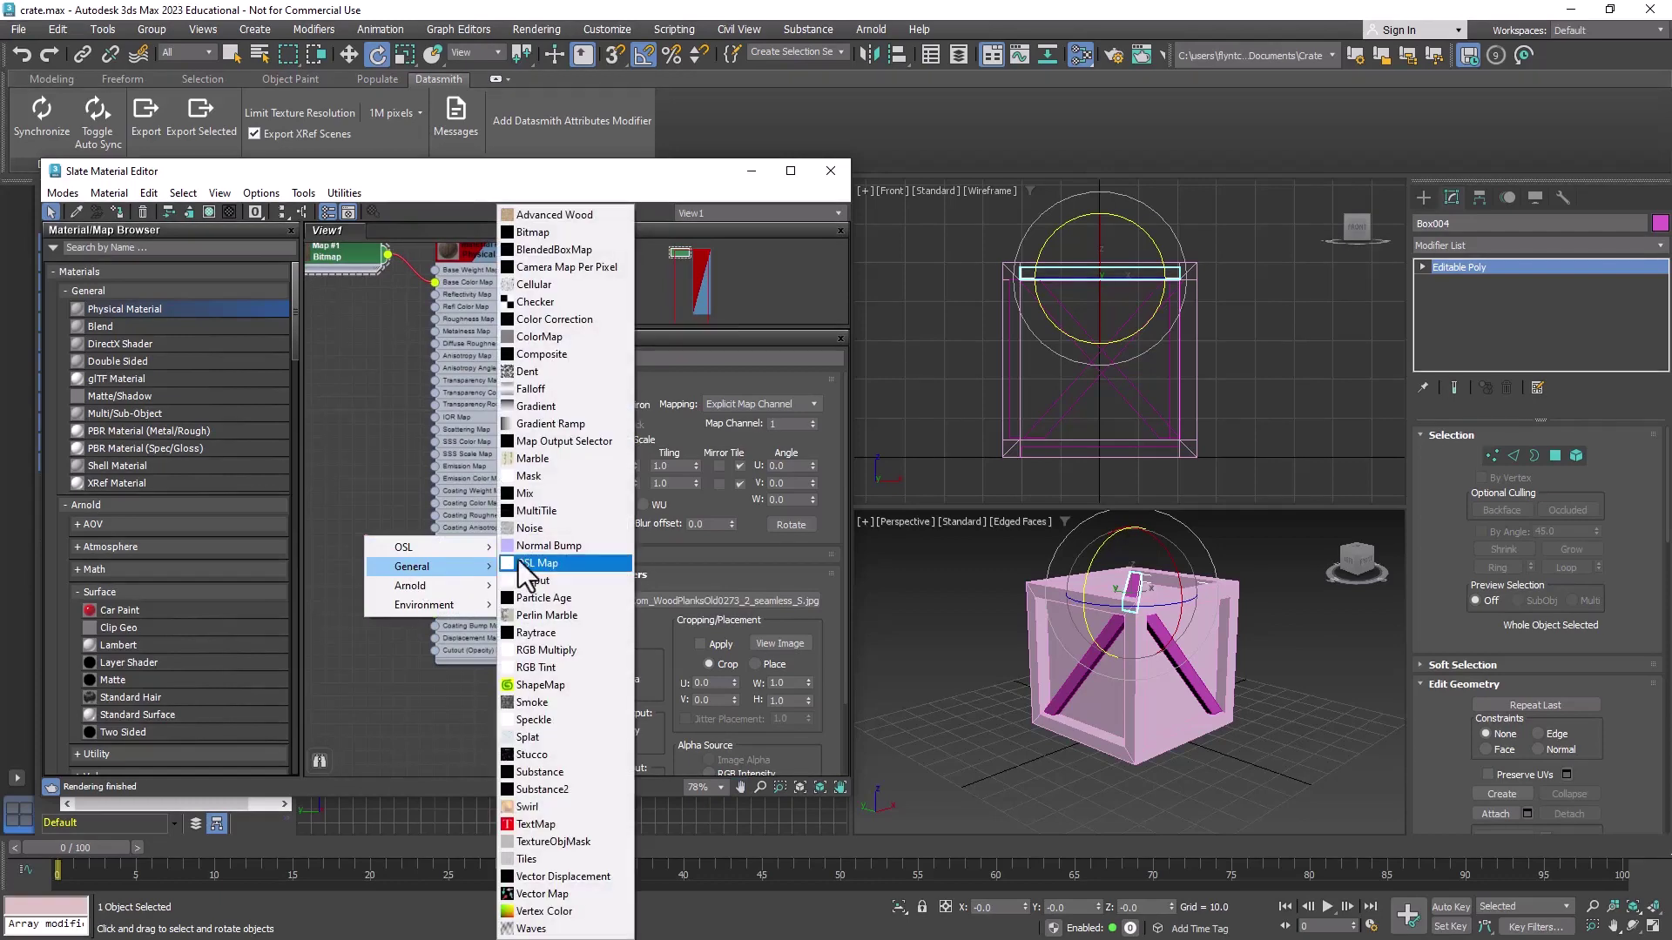
{"action": "left_click", "coordinate": [556, 545]}
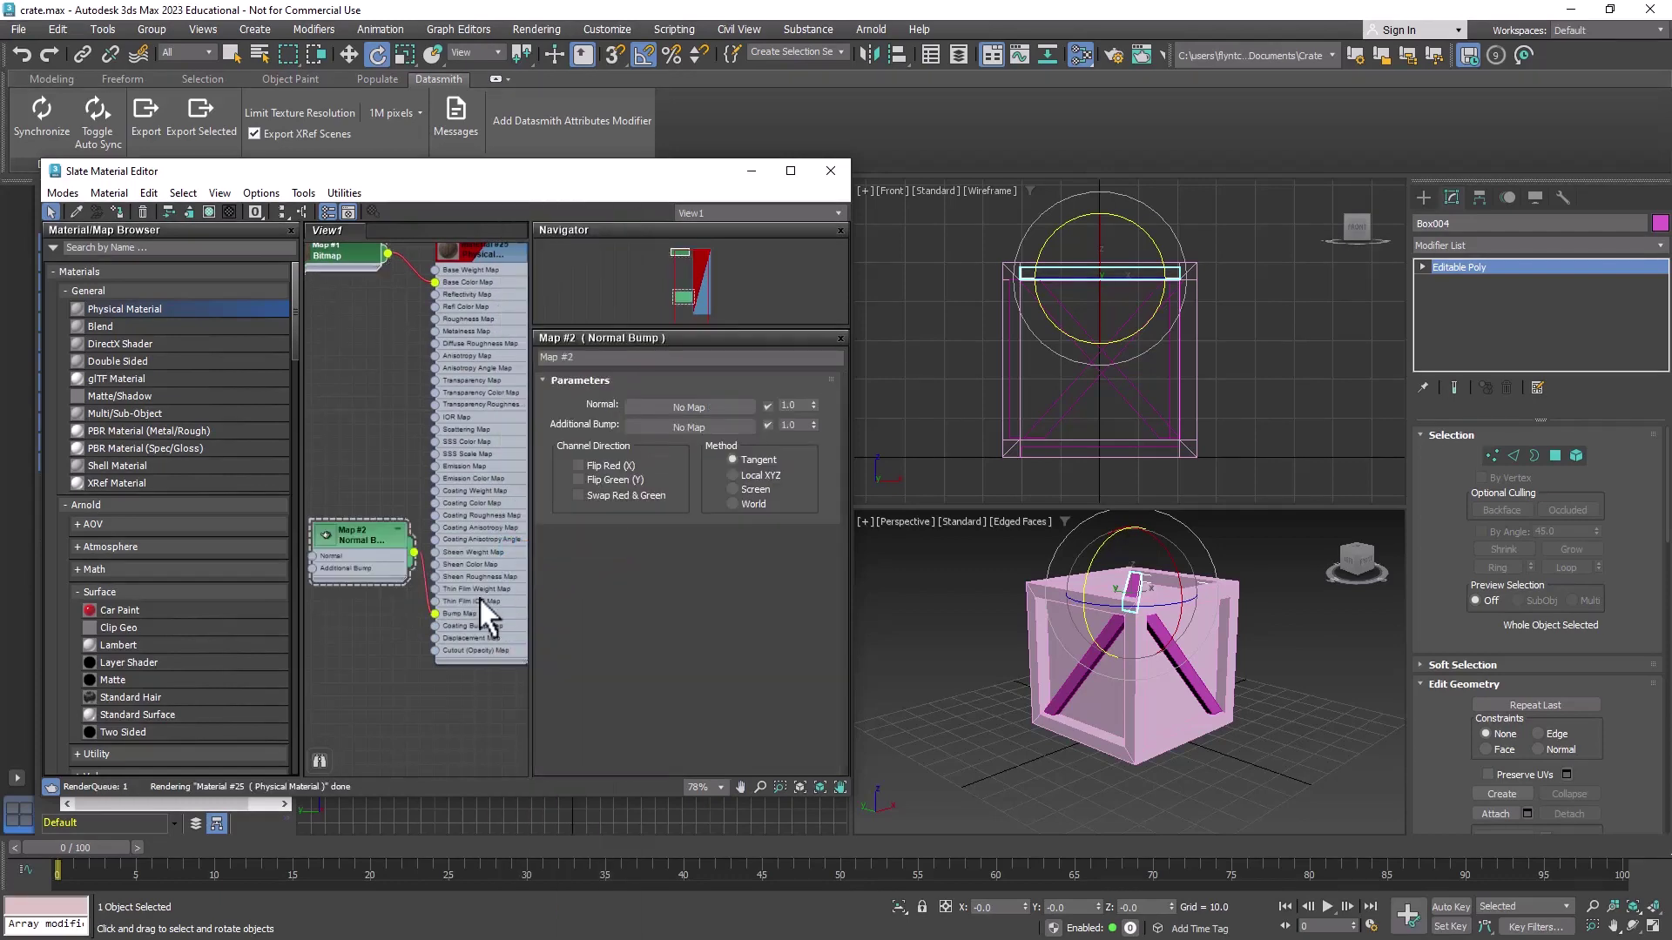
Step: Connect a Bitmap to the Normal Bump node's Normal input, loading TexturesCom_WoodPlanksOld0273_2_seamless_Nml.png
{"action": "middle_click_drag", "start_coordinate": [485, 609], "coordinate": [436, 655]}
{"action": "left_click_drag", "start_coordinate": [434, 578], "coordinate": [433, 603]}
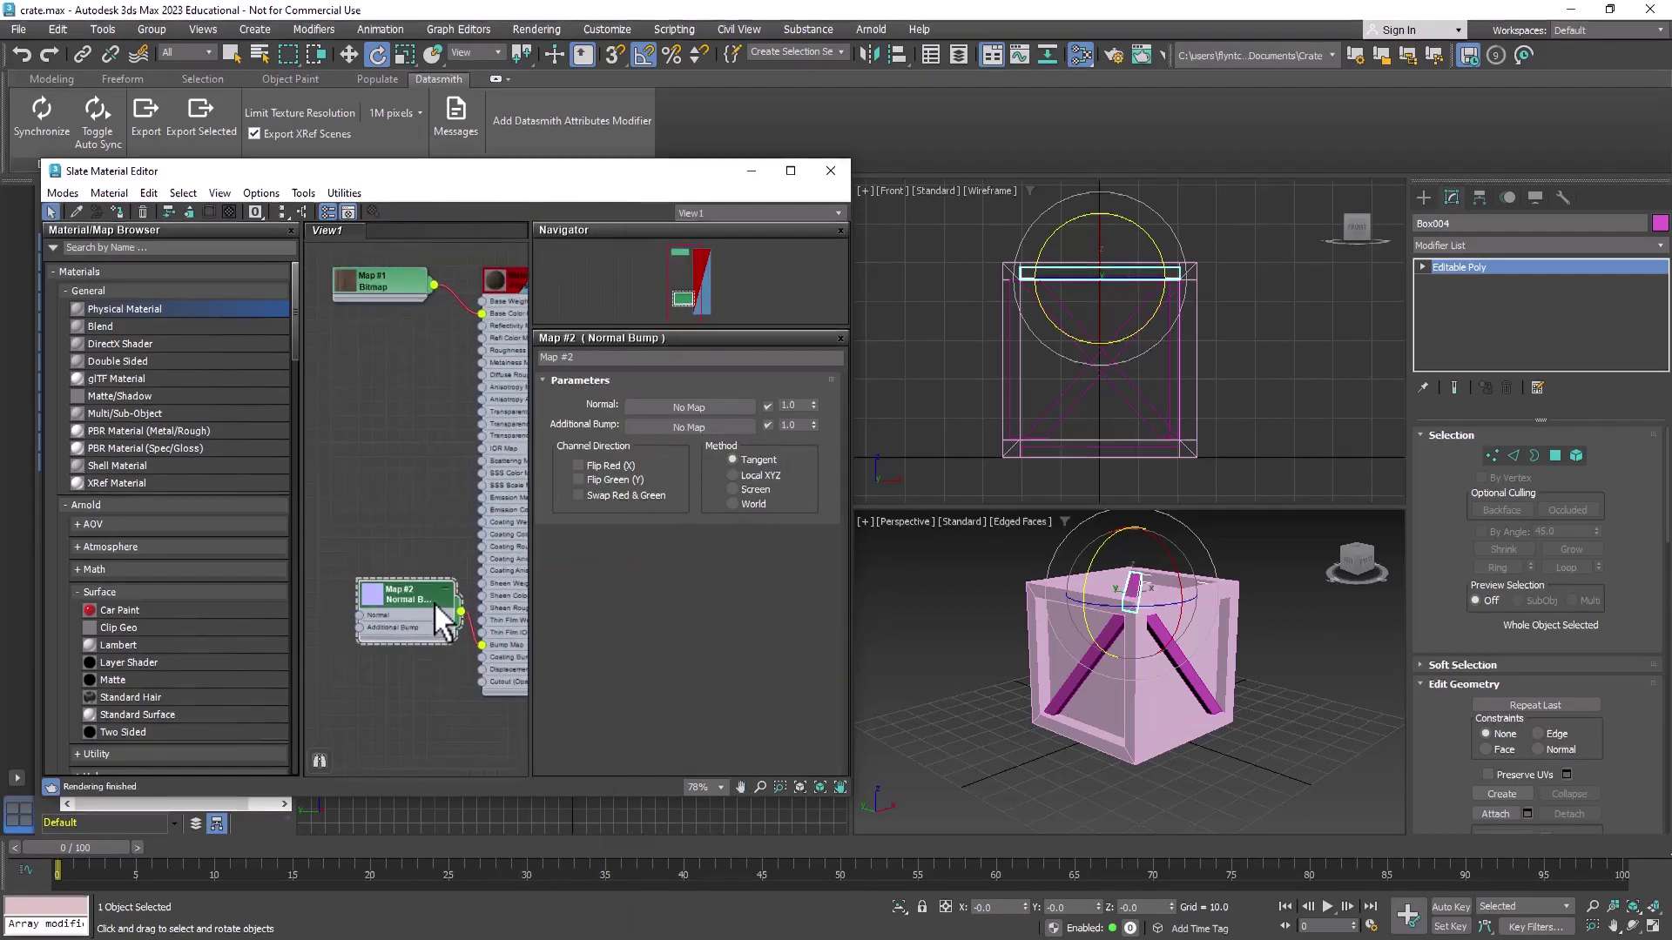
{"action": "middle_click_drag", "start_coordinate": [433, 672], "coordinate": [466, 655]}
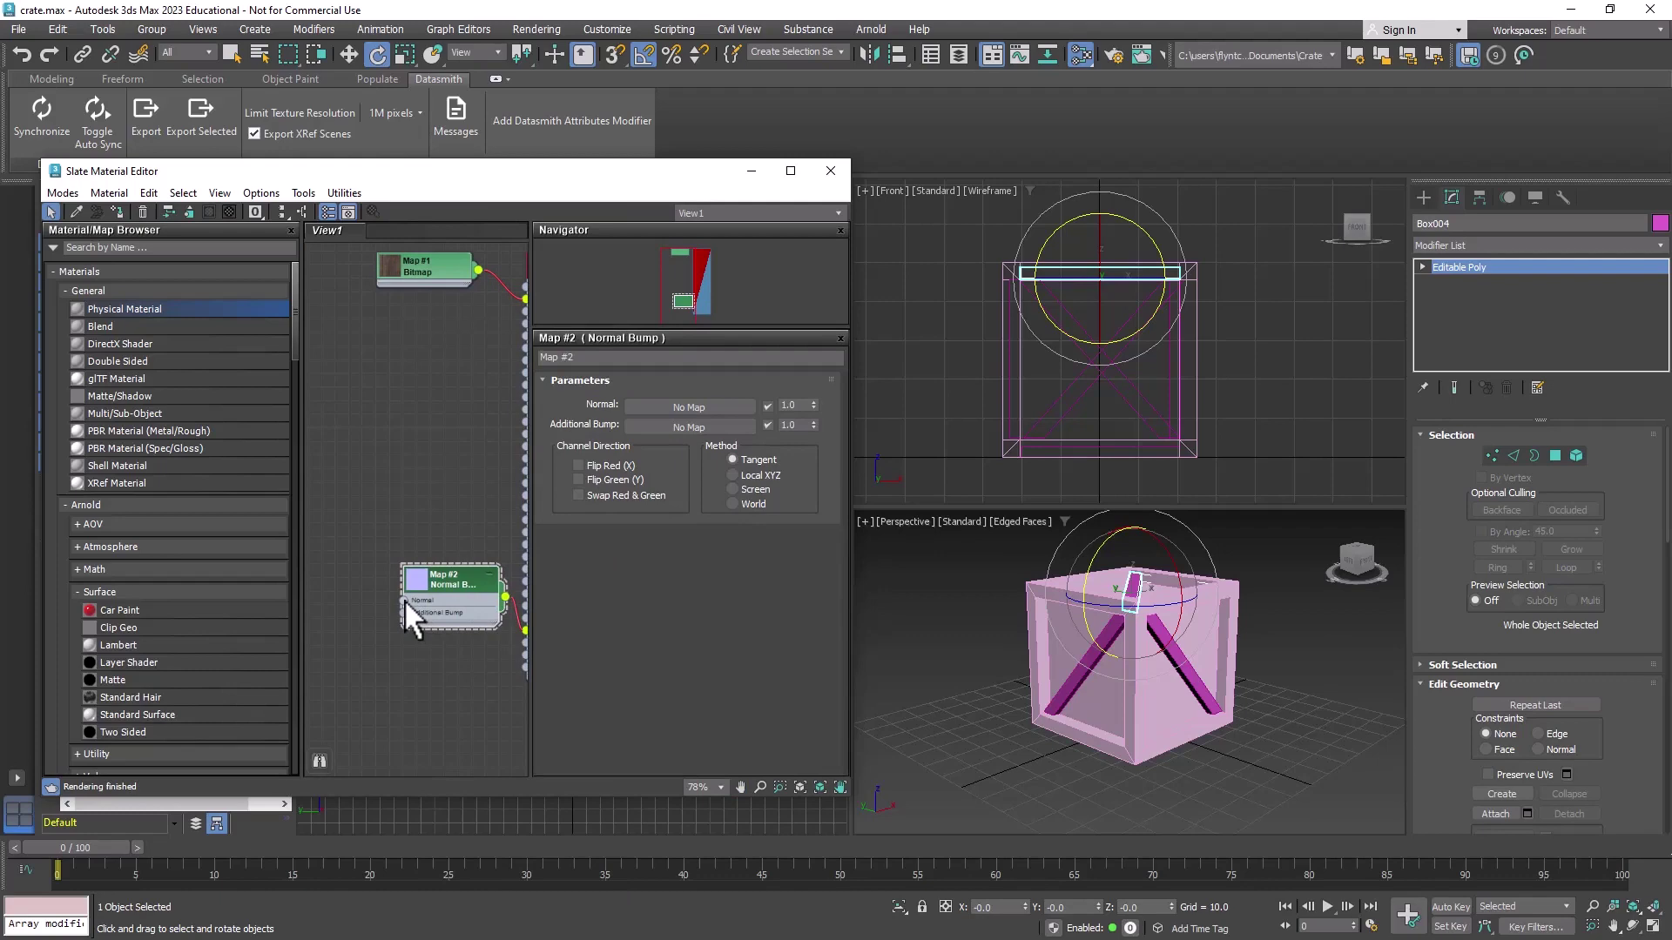
{"action": "left_click_drag", "start_coordinate": [405, 601], "coordinate": [372, 582]}
{"action": "left_click_drag", "start_coordinate": [350, 519], "coordinate": [350, 518]}
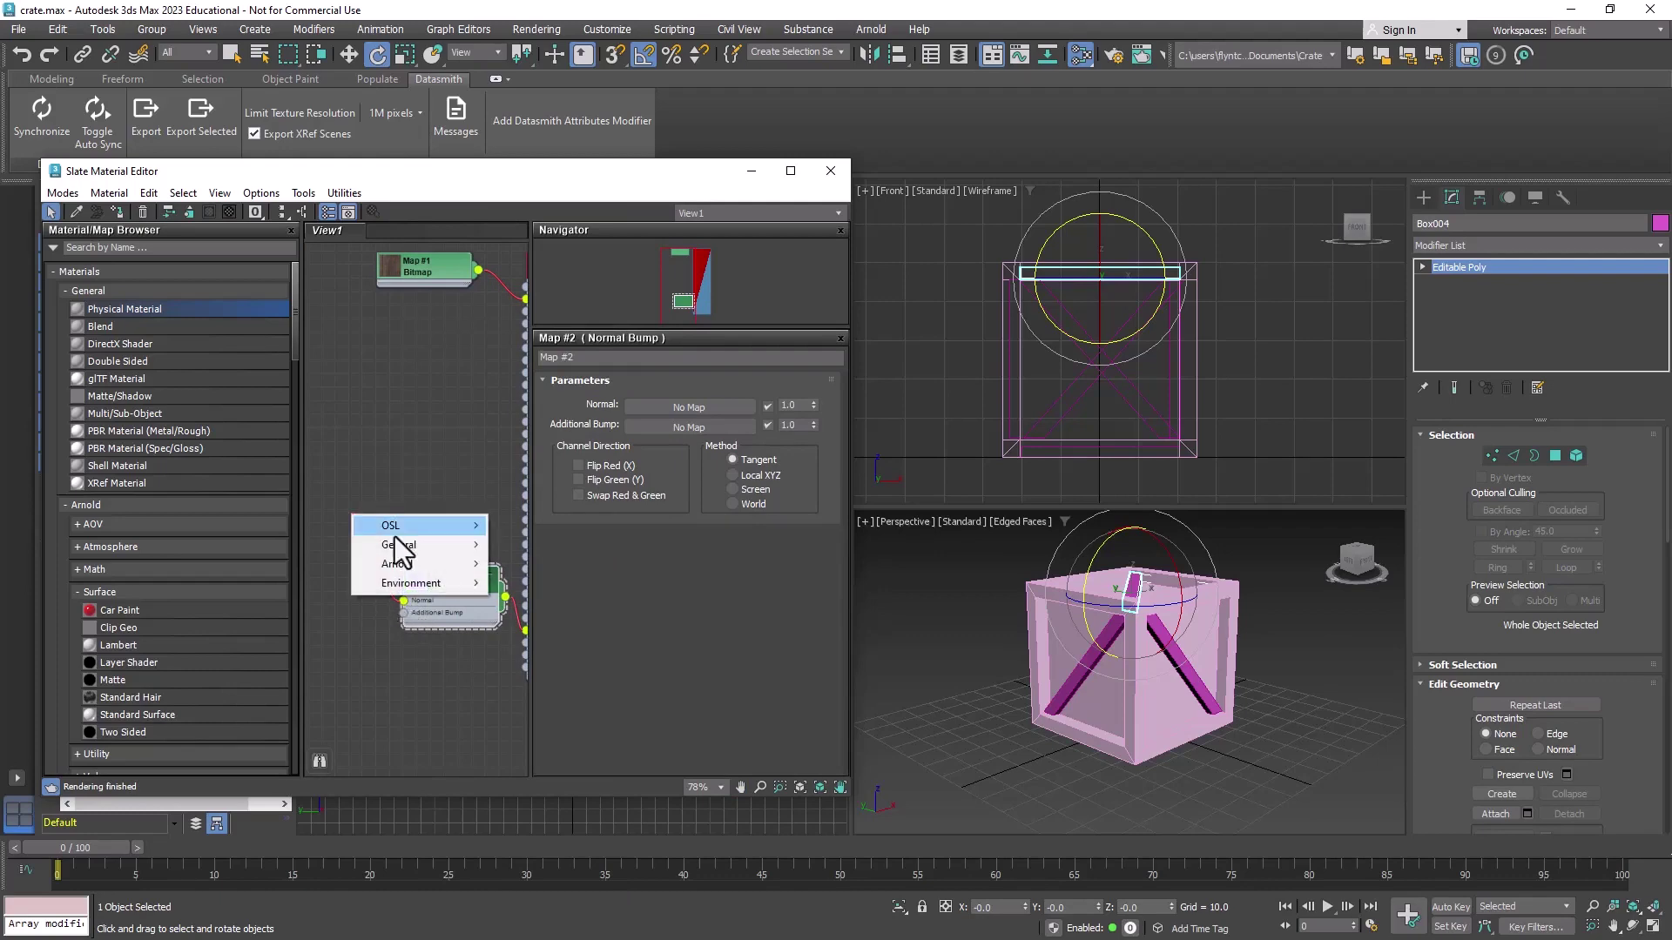
{"action": "mouse_move", "coordinate": [409, 545]}
{"action": "left_click", "coordinate": [505, 233]}
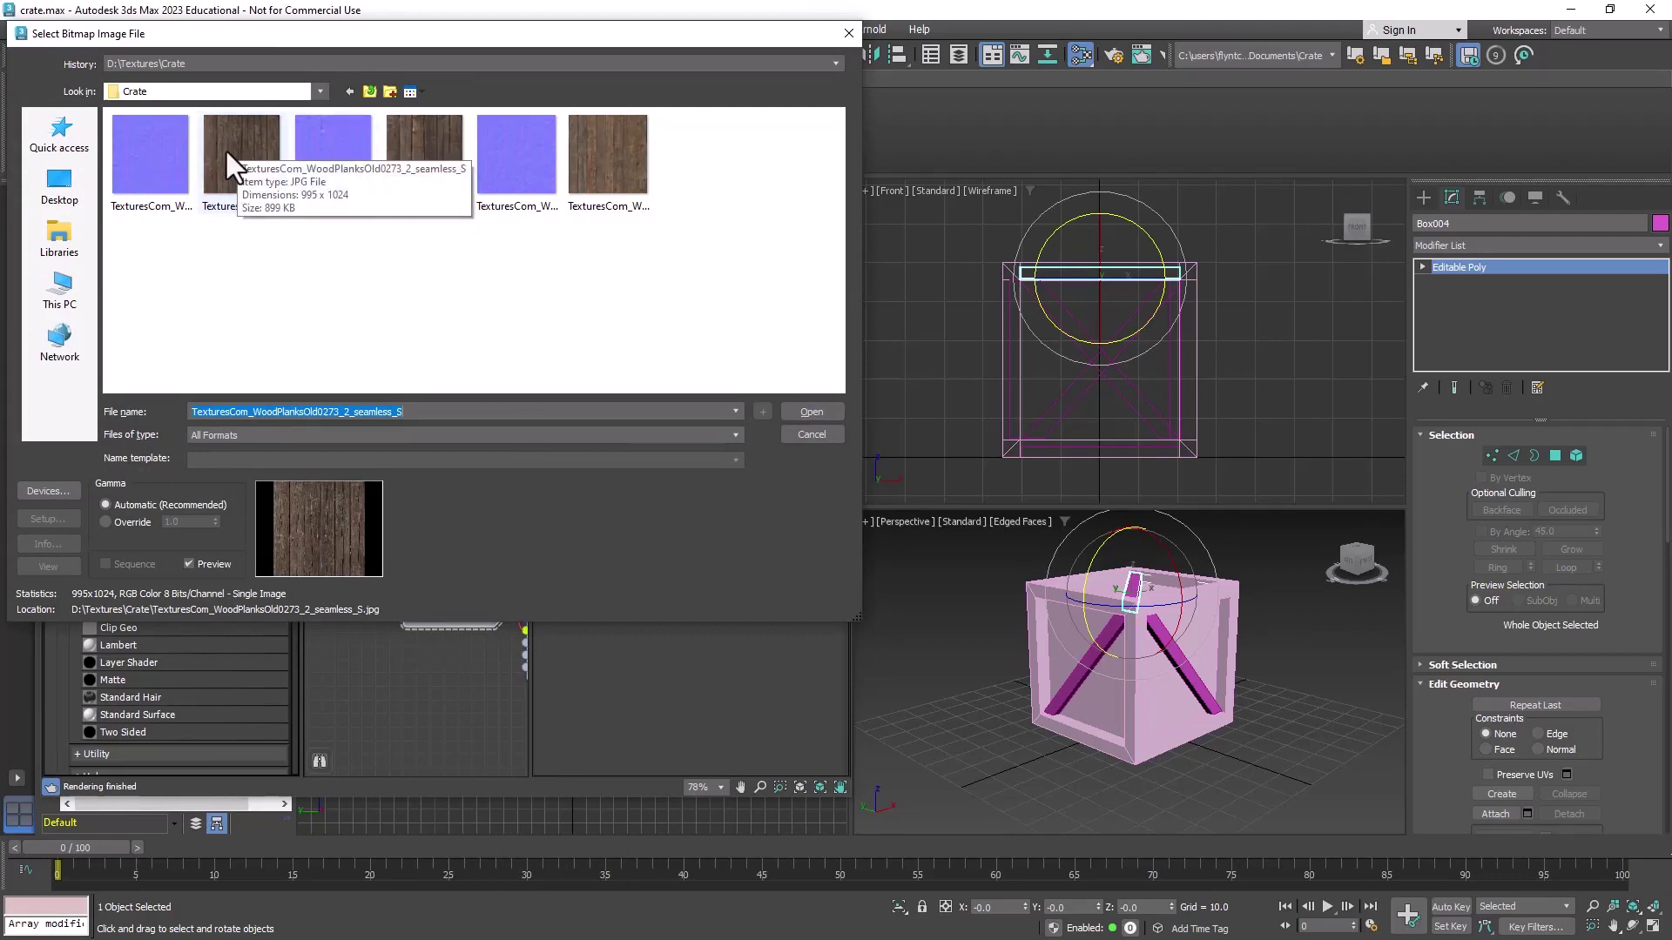
{"action": "left_click", "coordinate": [153, 158]}
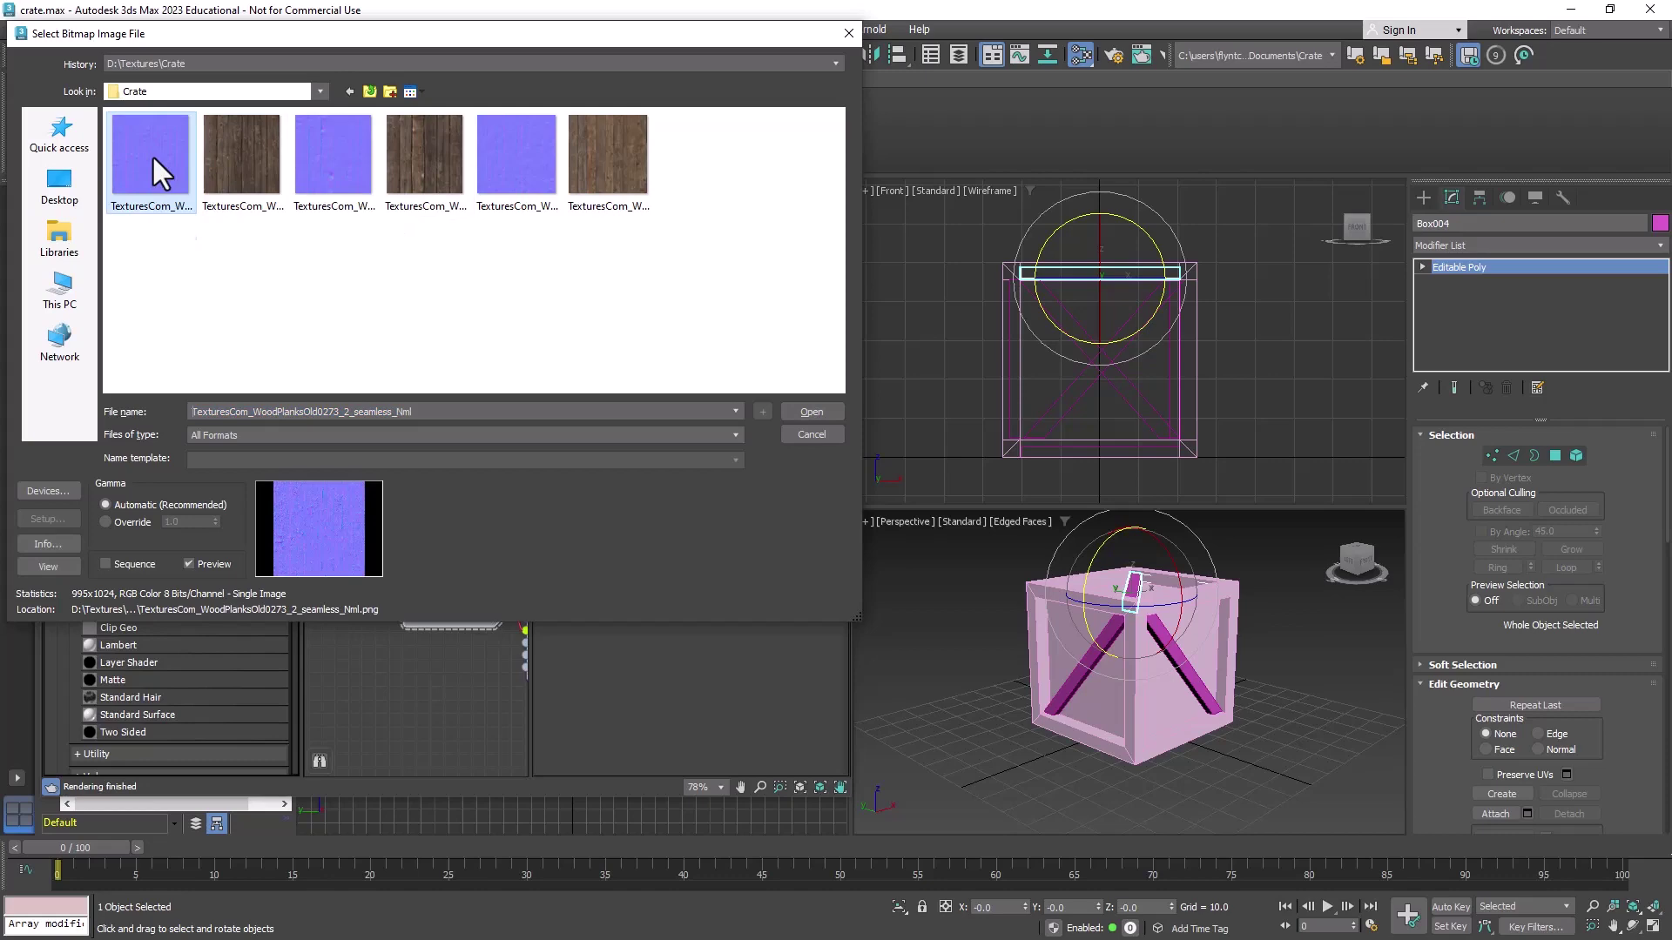
{"action": "left_click", "coordinate": [827, 413]}
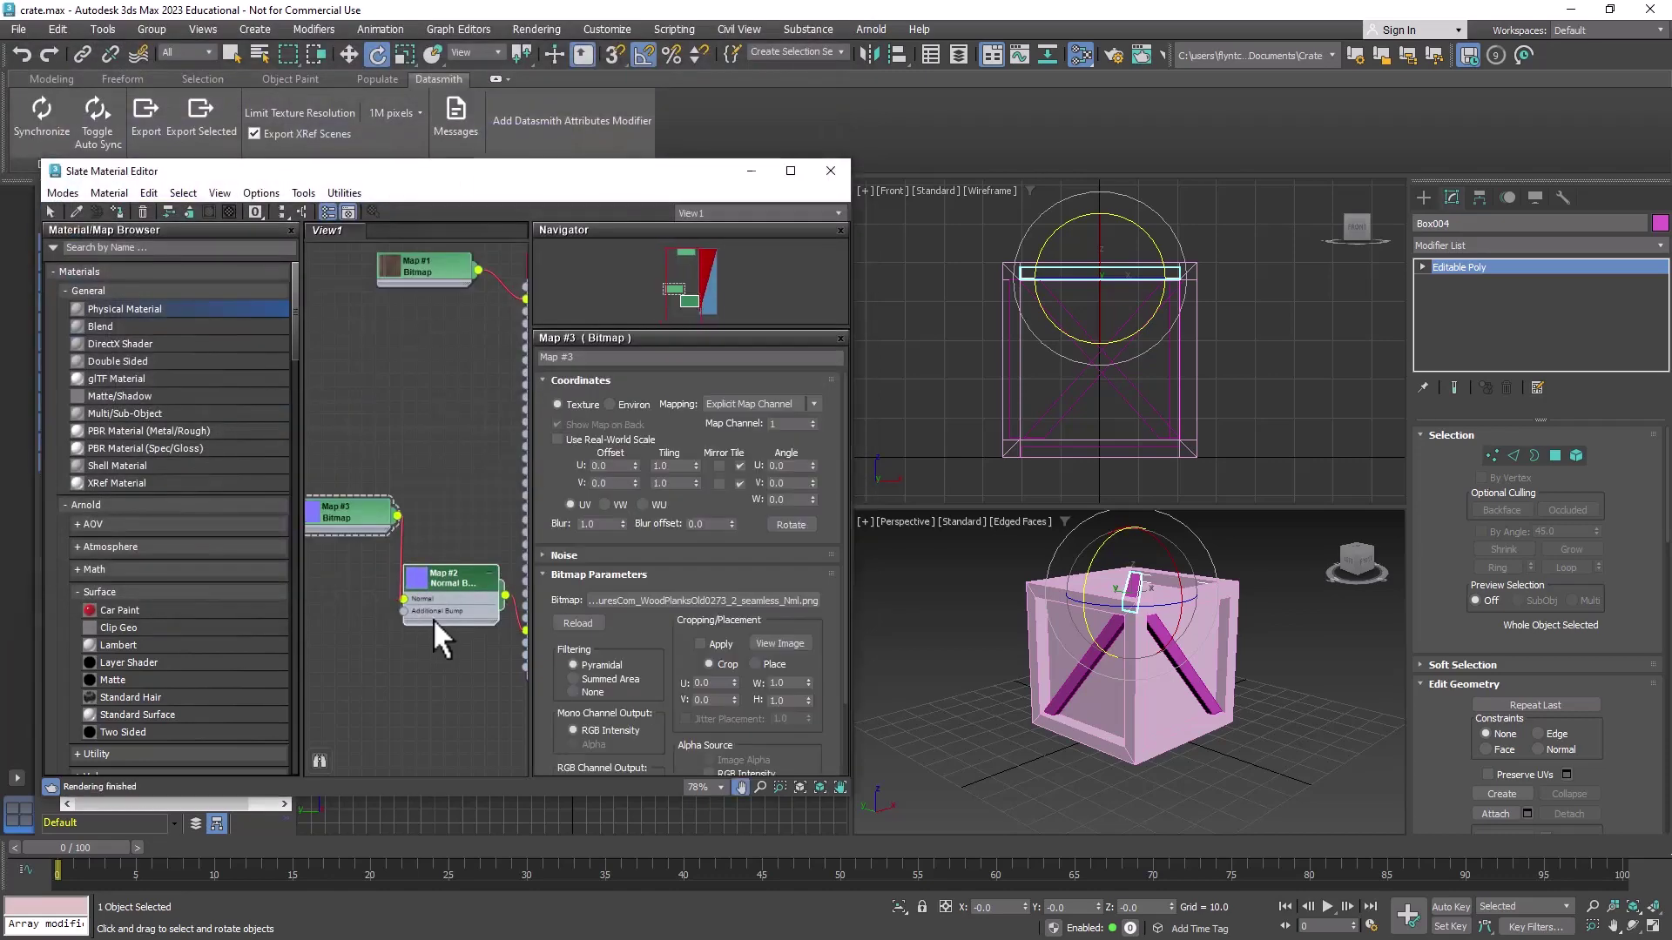
Step: Rename the wood plank physical material to Crate01
{"action": "middle_click_drag", "start_coordinate": [432, 619], "coordinate": [336, 632]}
{"action": "double_click", "coordinate": [488, 277]}
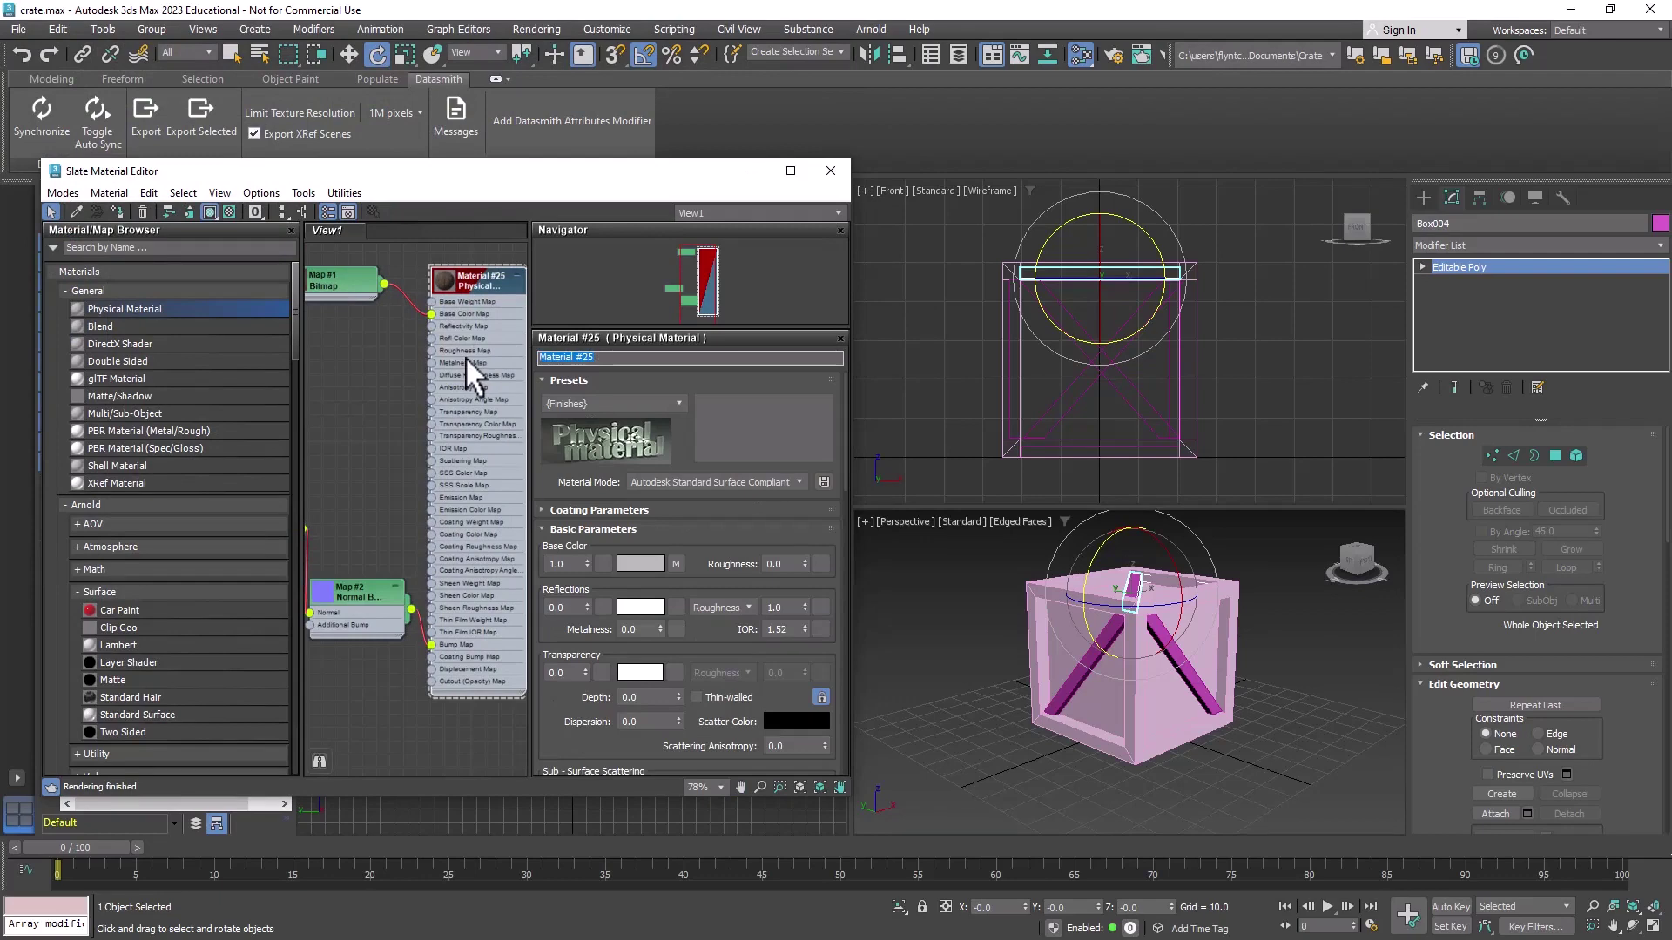
{"action": "type", "text": "Crate01"}
Step: Assign the Crate01 material to the crate's inner box in the perspective view
{"action": "middle_click_drag", "start_coordinate": [430, 452], "coordinate": [367, 443]}
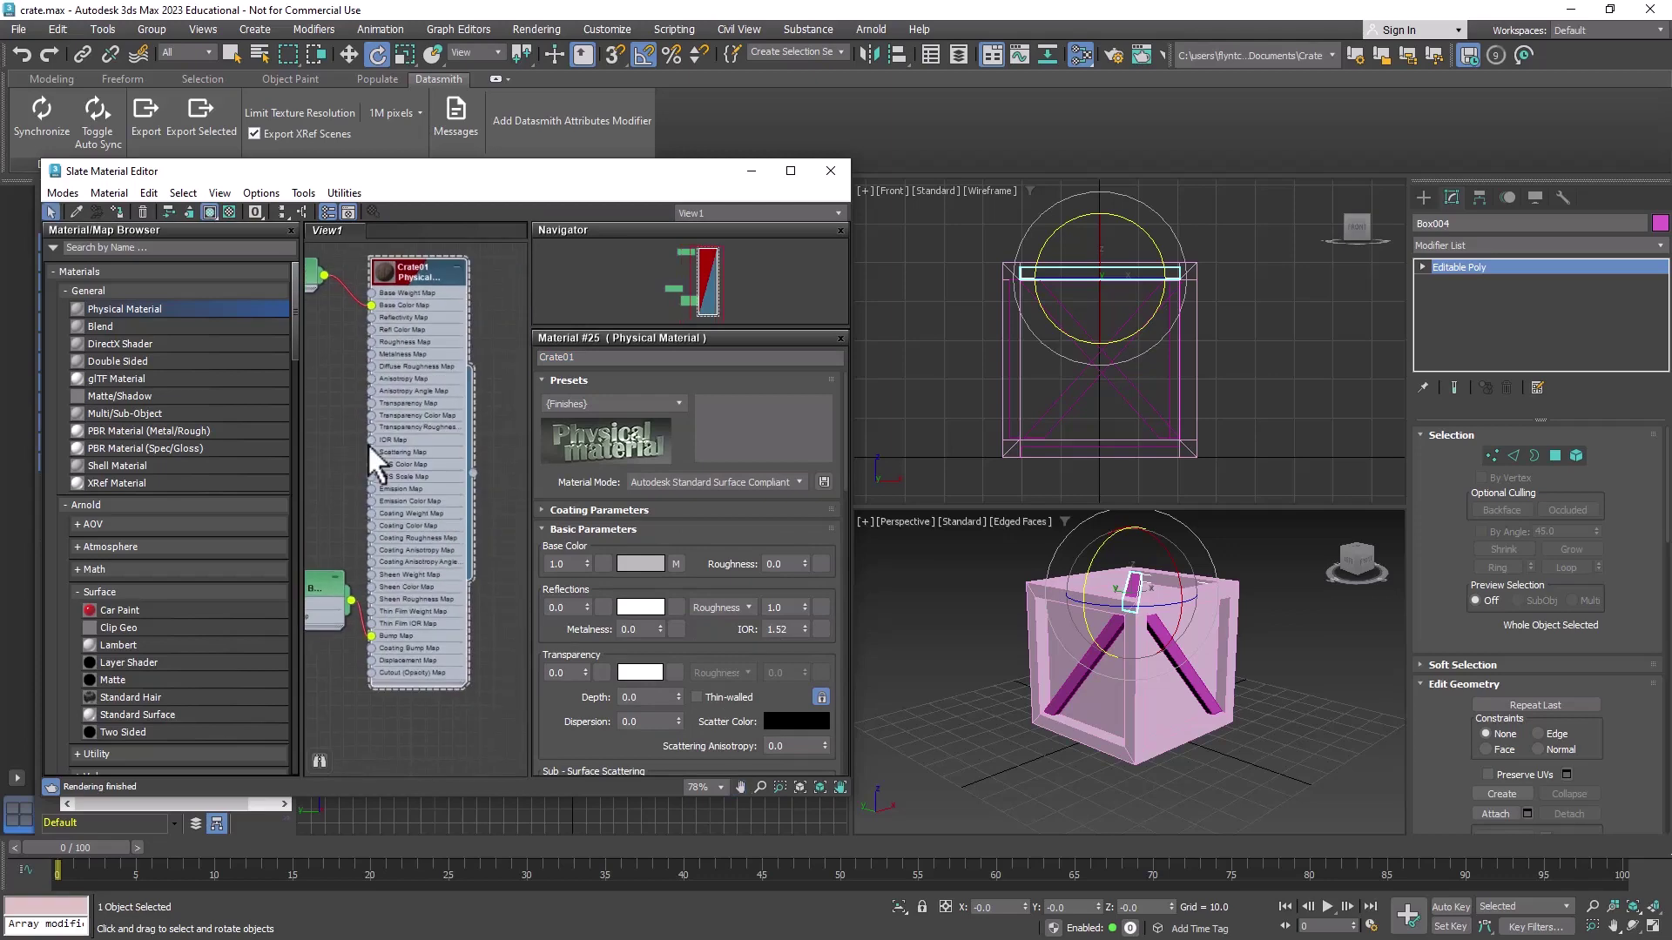
{"action": "left_click", "coordinate": [1104, 706]}
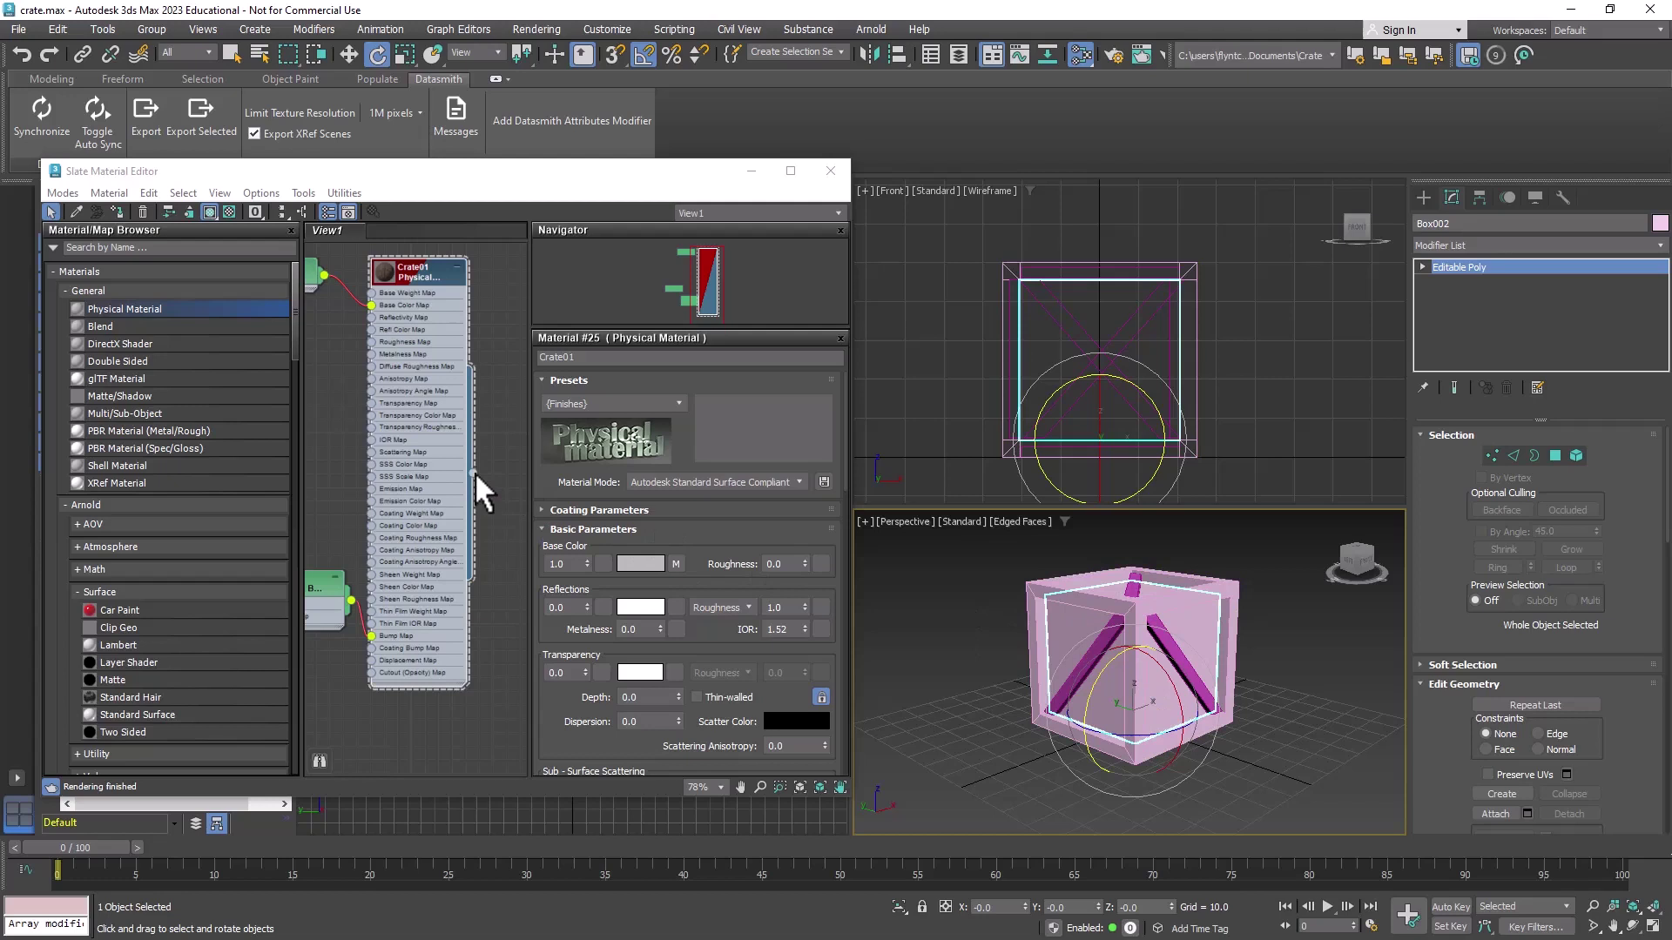
{"action": "left_click_drag", "start_coordinate": [474, 474], "coordinate": [1078, 620]}
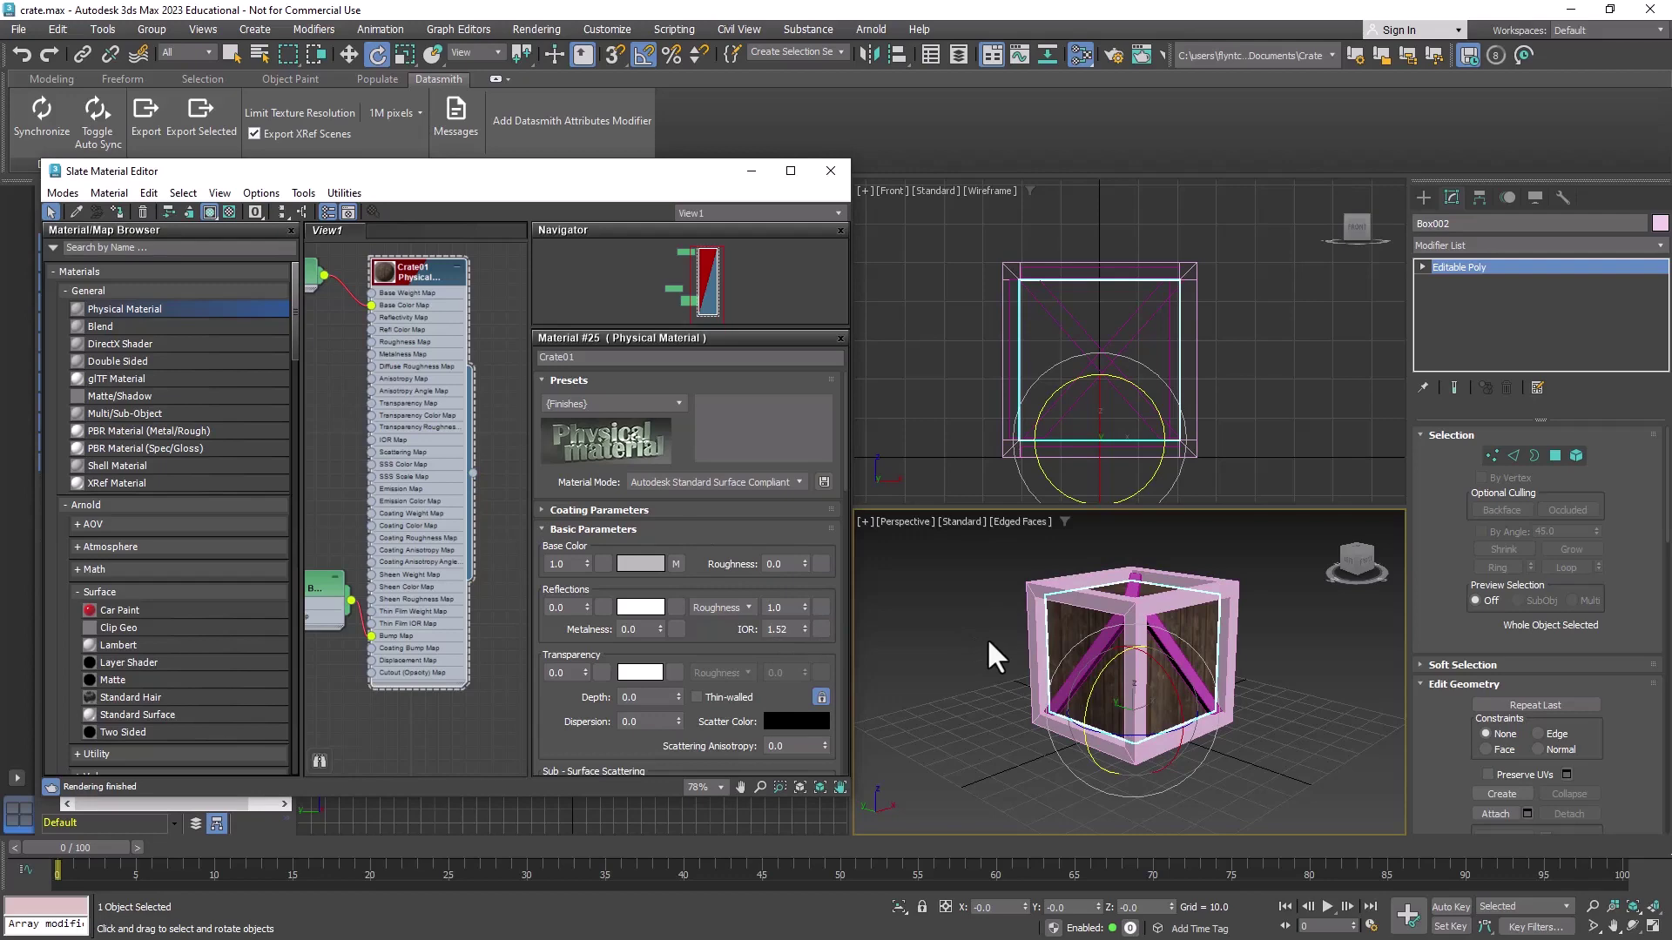
Step: Maximize the perspective viewport and select the crate's outer frame
{"action": "key", "text": "alt+w"}
{"action": "middle_click_drag", "start_coordinate": [1004, 458], "coordinate": [1171, 442]}
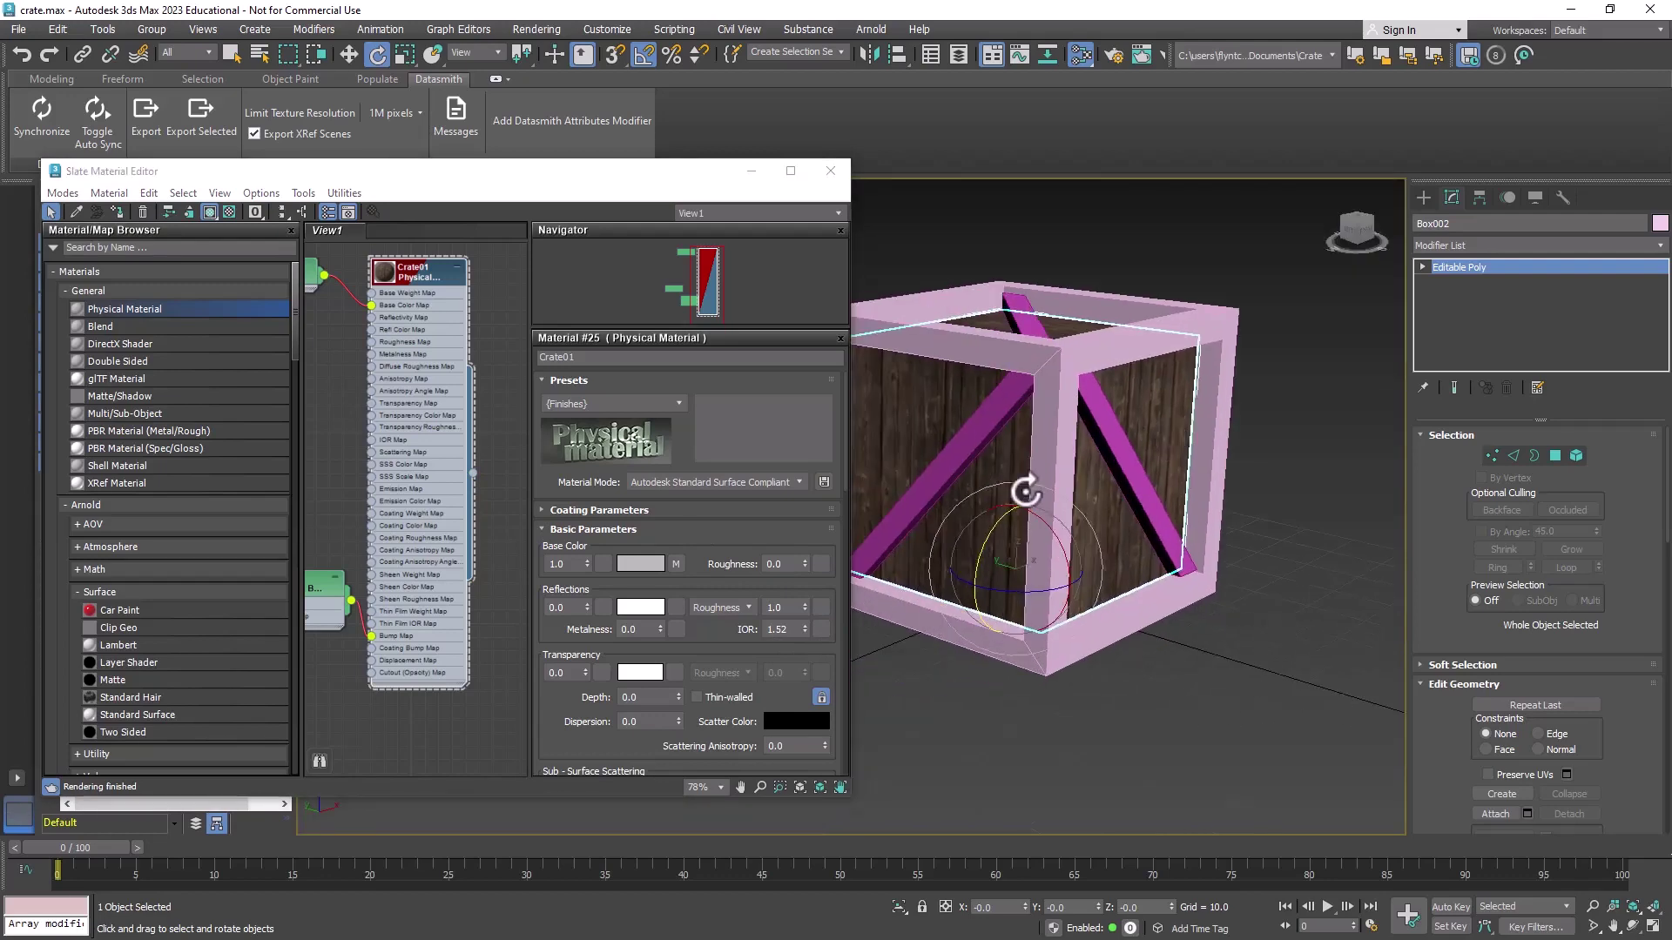
{"action": "scroll", "coordinate": [1026, 492], "scroll_direction": "up", "scroll_amount": 3}
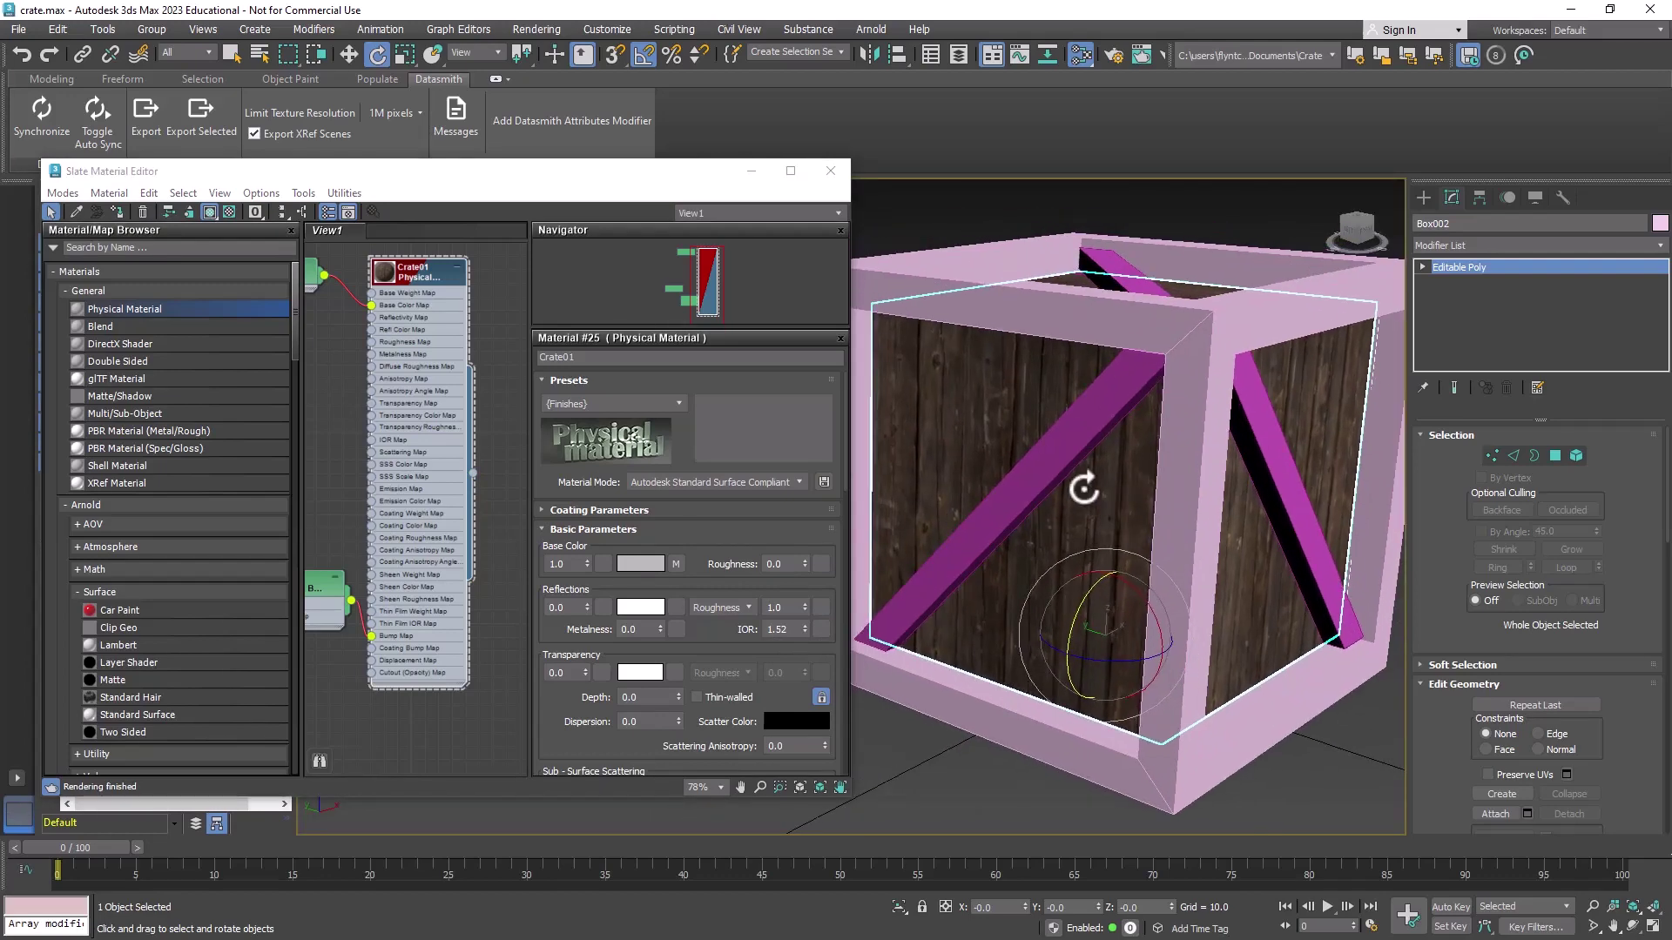
{"action": "middle_click_drag", "start_coordinate": [1083, 489], "coordinate": [1099, 531], "text": "alt"}
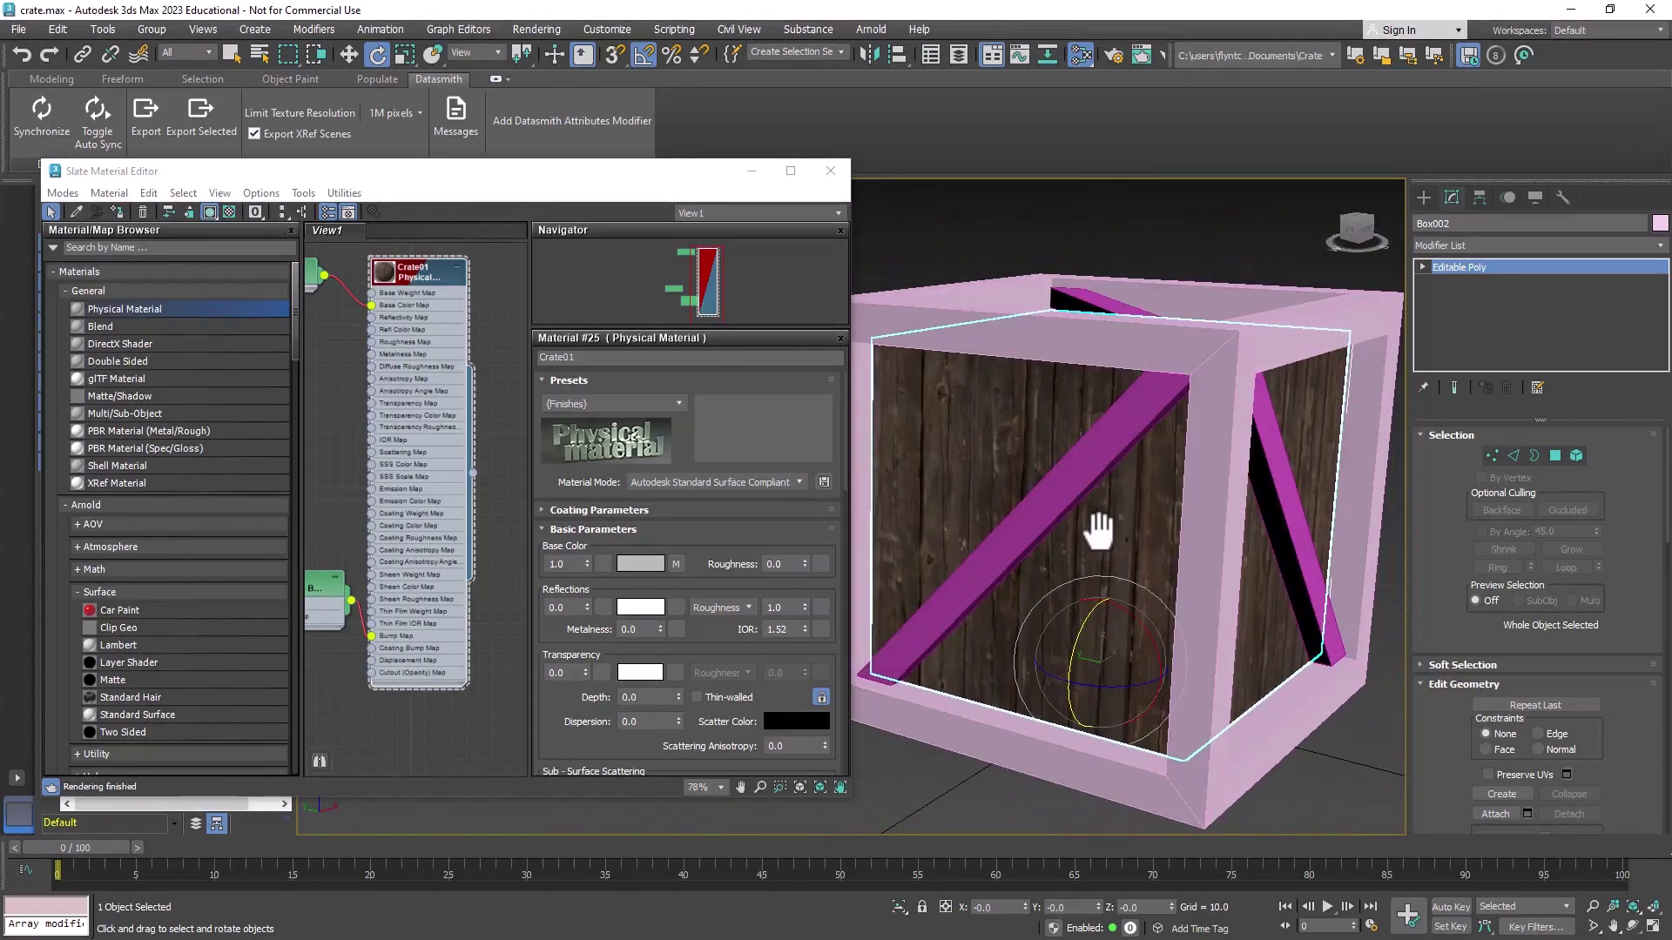
{"action": "left_click", "coordinate": [1263, 381]}
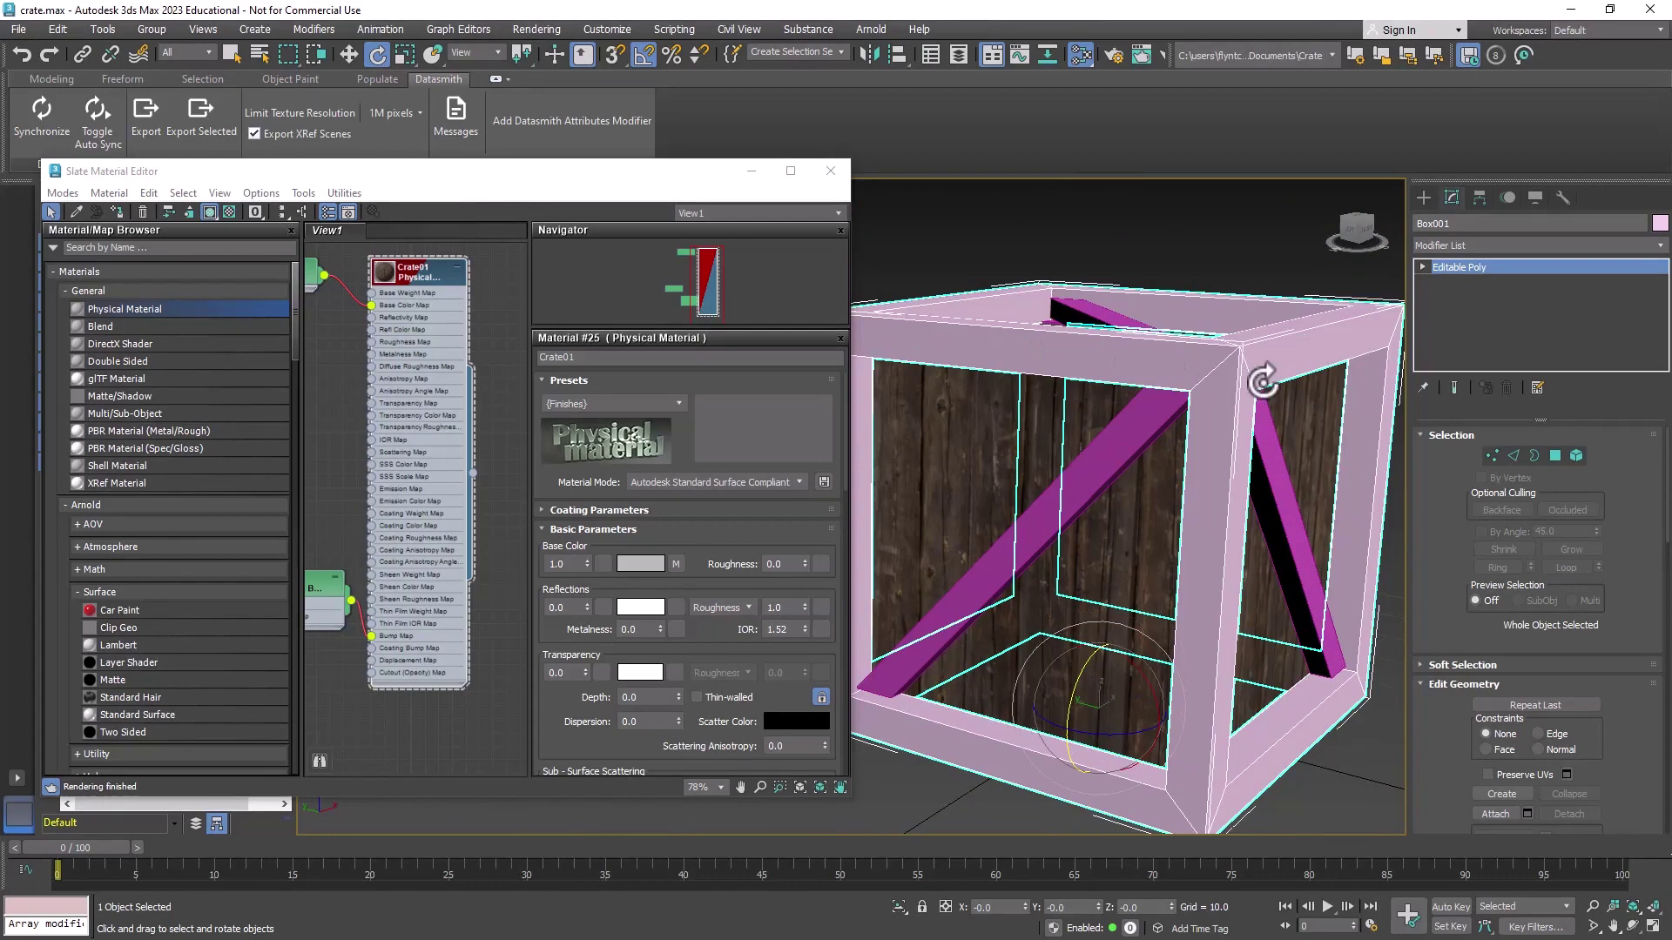
{"action": "middle_click_drag", "start_coordinate": [1205, 403], "coordinate": [875, 389], "text": "alt"}
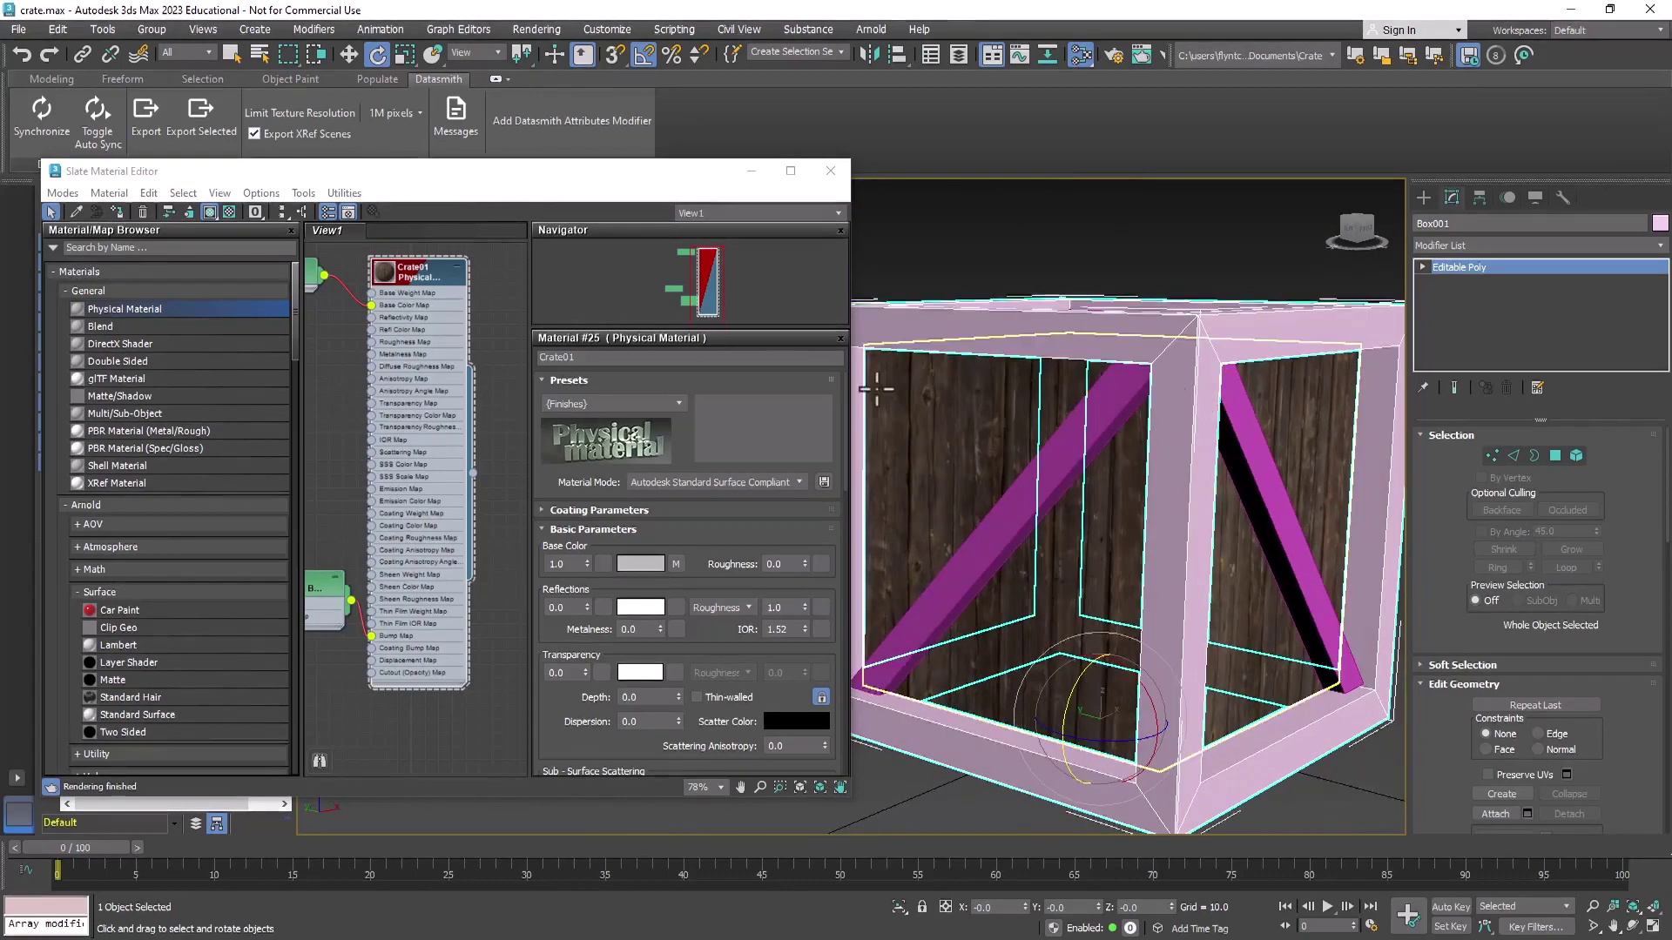
Step: Collapse the Crate01 material node and move its normal map nodes up beneath the color bitmap
{"action": "middle_click_drag", "start_coordinate": [400, 389], "coordinate": [417, 394]}
{"action": "left_click", "coordinate": [471, 270]}
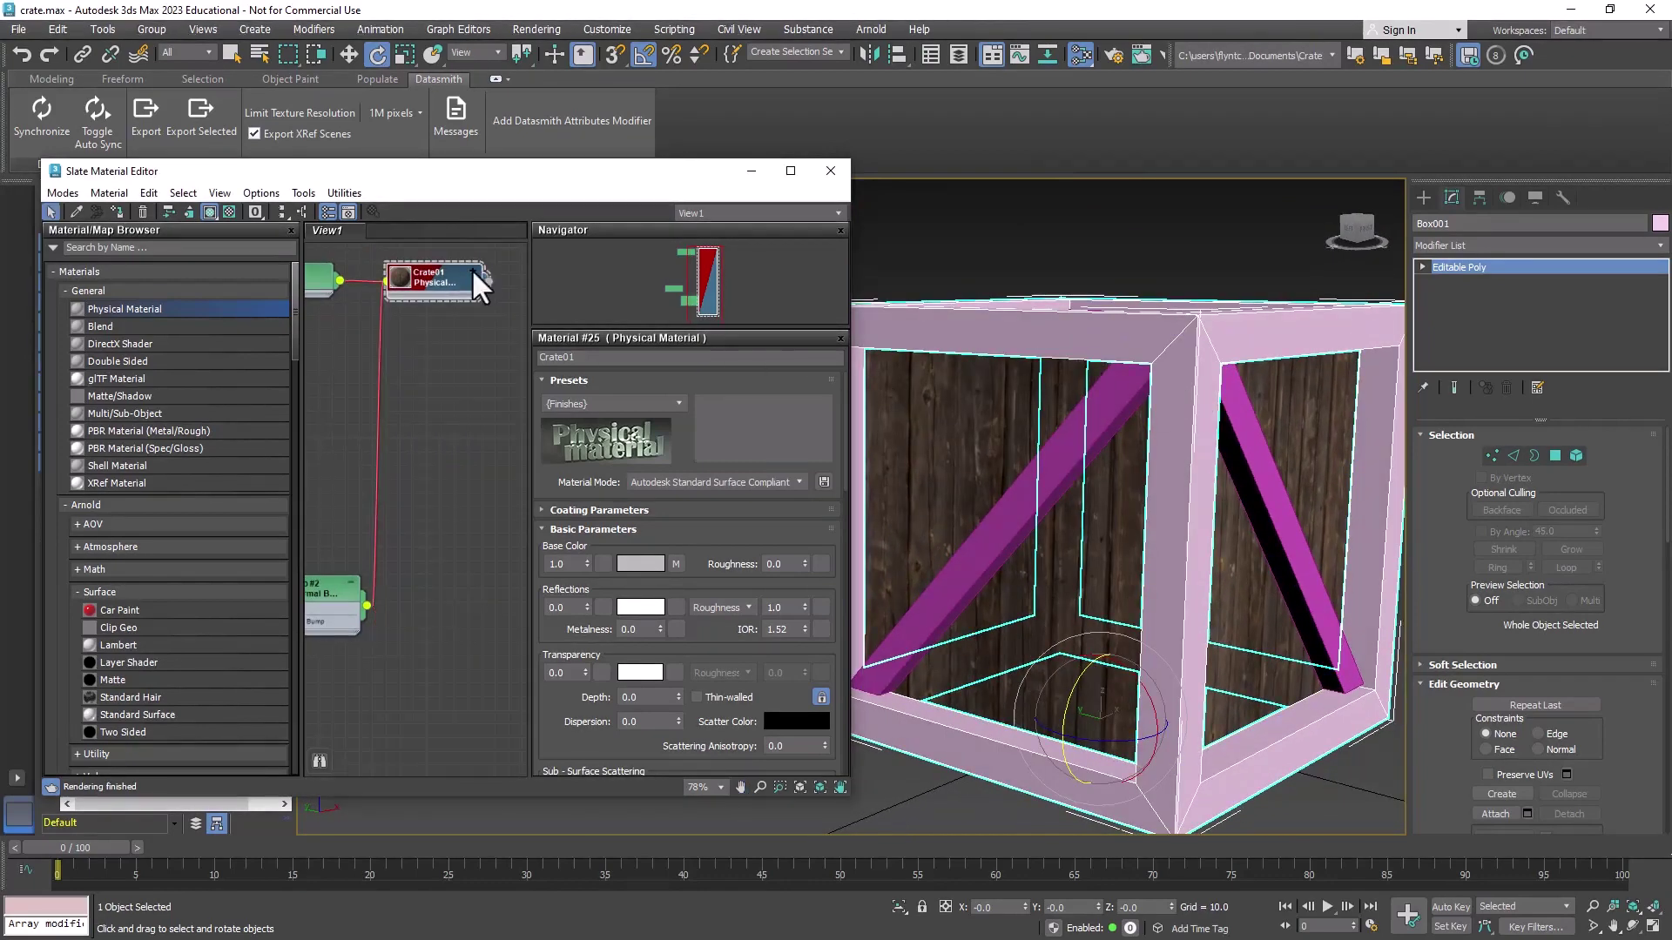
{"action": "left_click_drag", "start_coordinate": [344, 594], "coordinate": [336, 332]}
{"action": "middle_click_drag", "start_coordinate": [348, 403], "coordinate": [448, 382]}
{"action": "left_click_drag", "start_coordinate": [338, 502], "coordinate": [337, 320]}
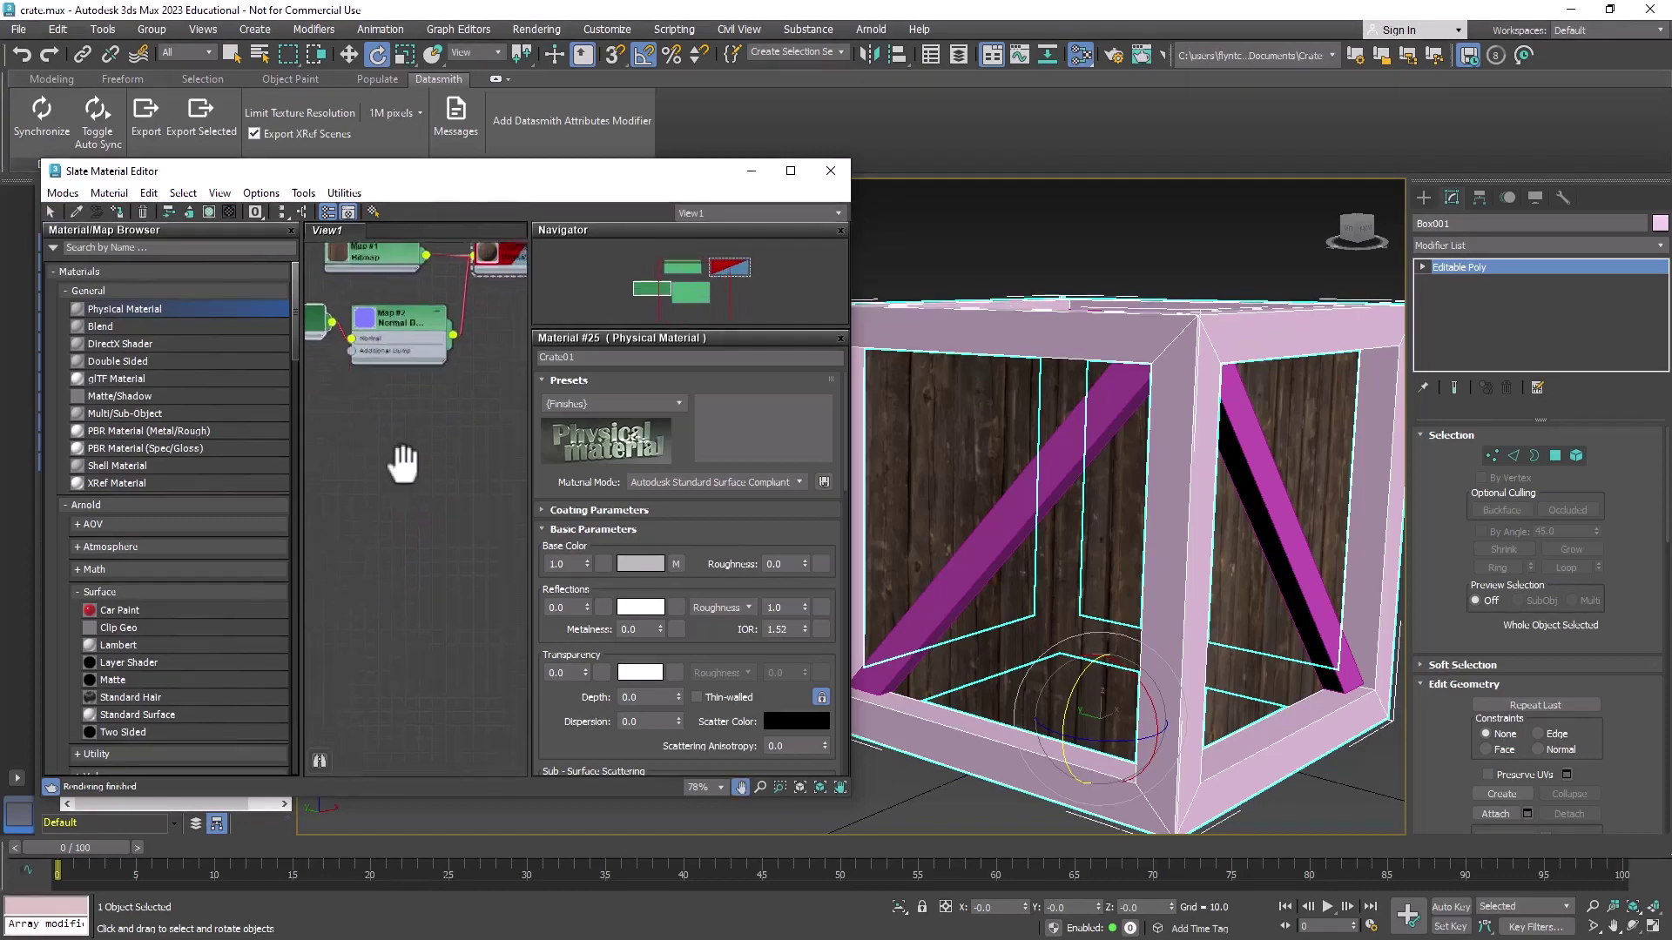
Step: Add a second Physical Material named Crate02, with reflections weight 0.0 and reflections roughness 1.0
{"action": "middle_click_drag", "start_coordinate": [399, 447], "coordinate": [340, 391]}
{"action": "left_click_drag", "start_coordinate": [448, 355], "coordinate": [407, 338]}
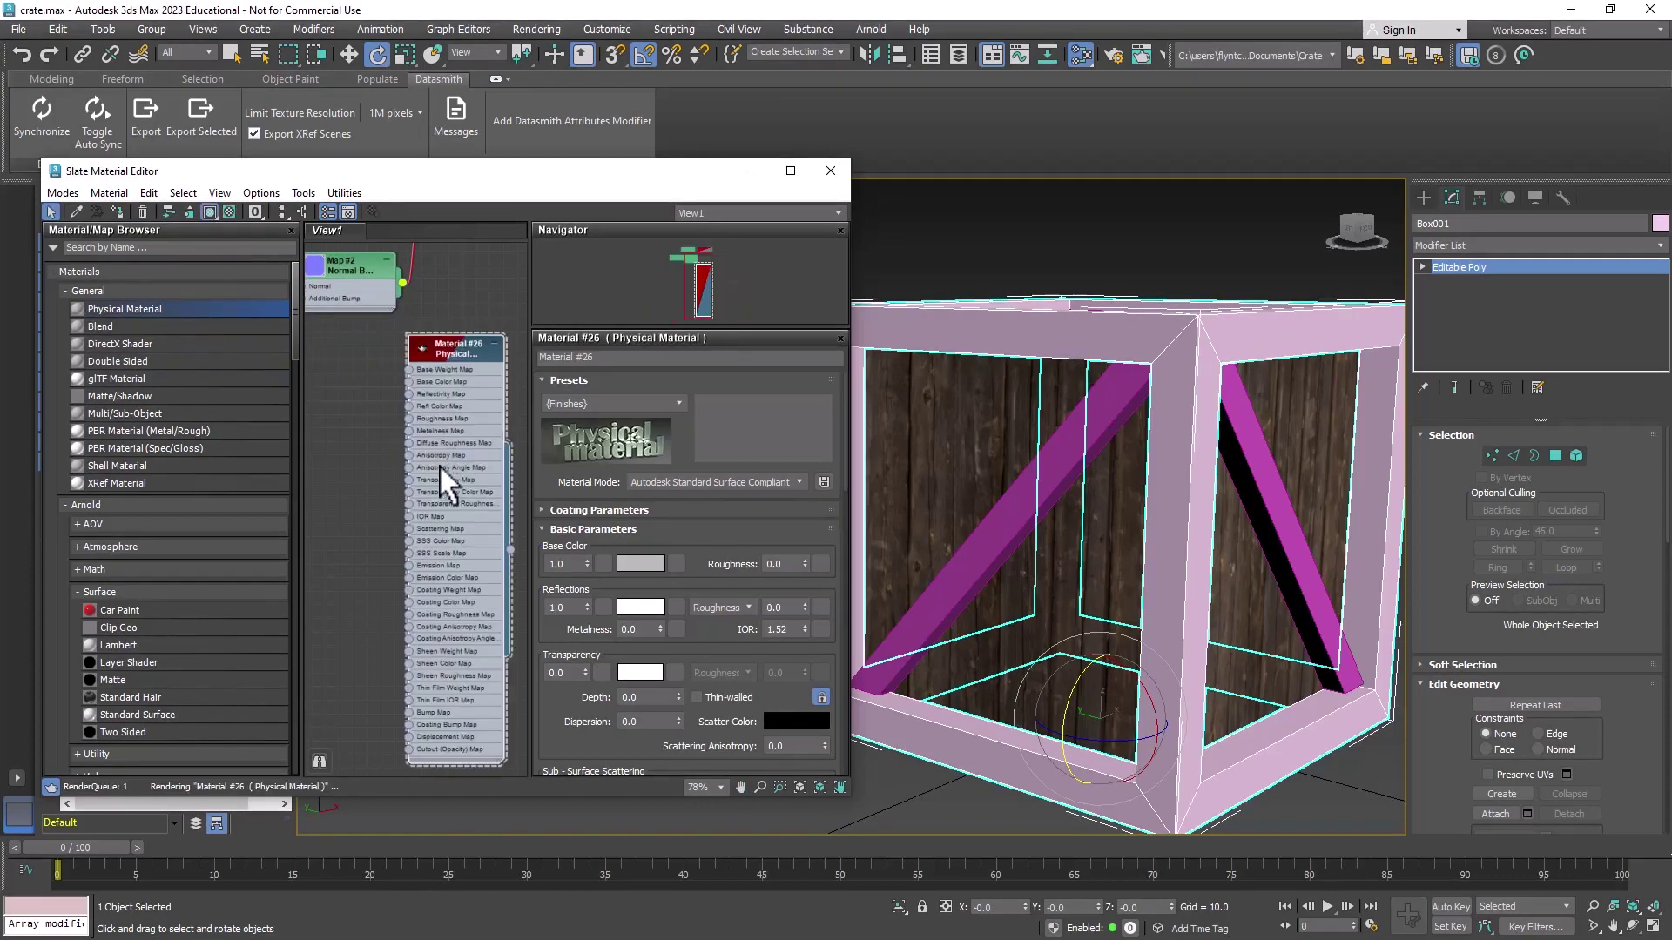
{"action": "middle_click_drag", "start_coordinate": [440, 475], "coordinate": [385, 470]}
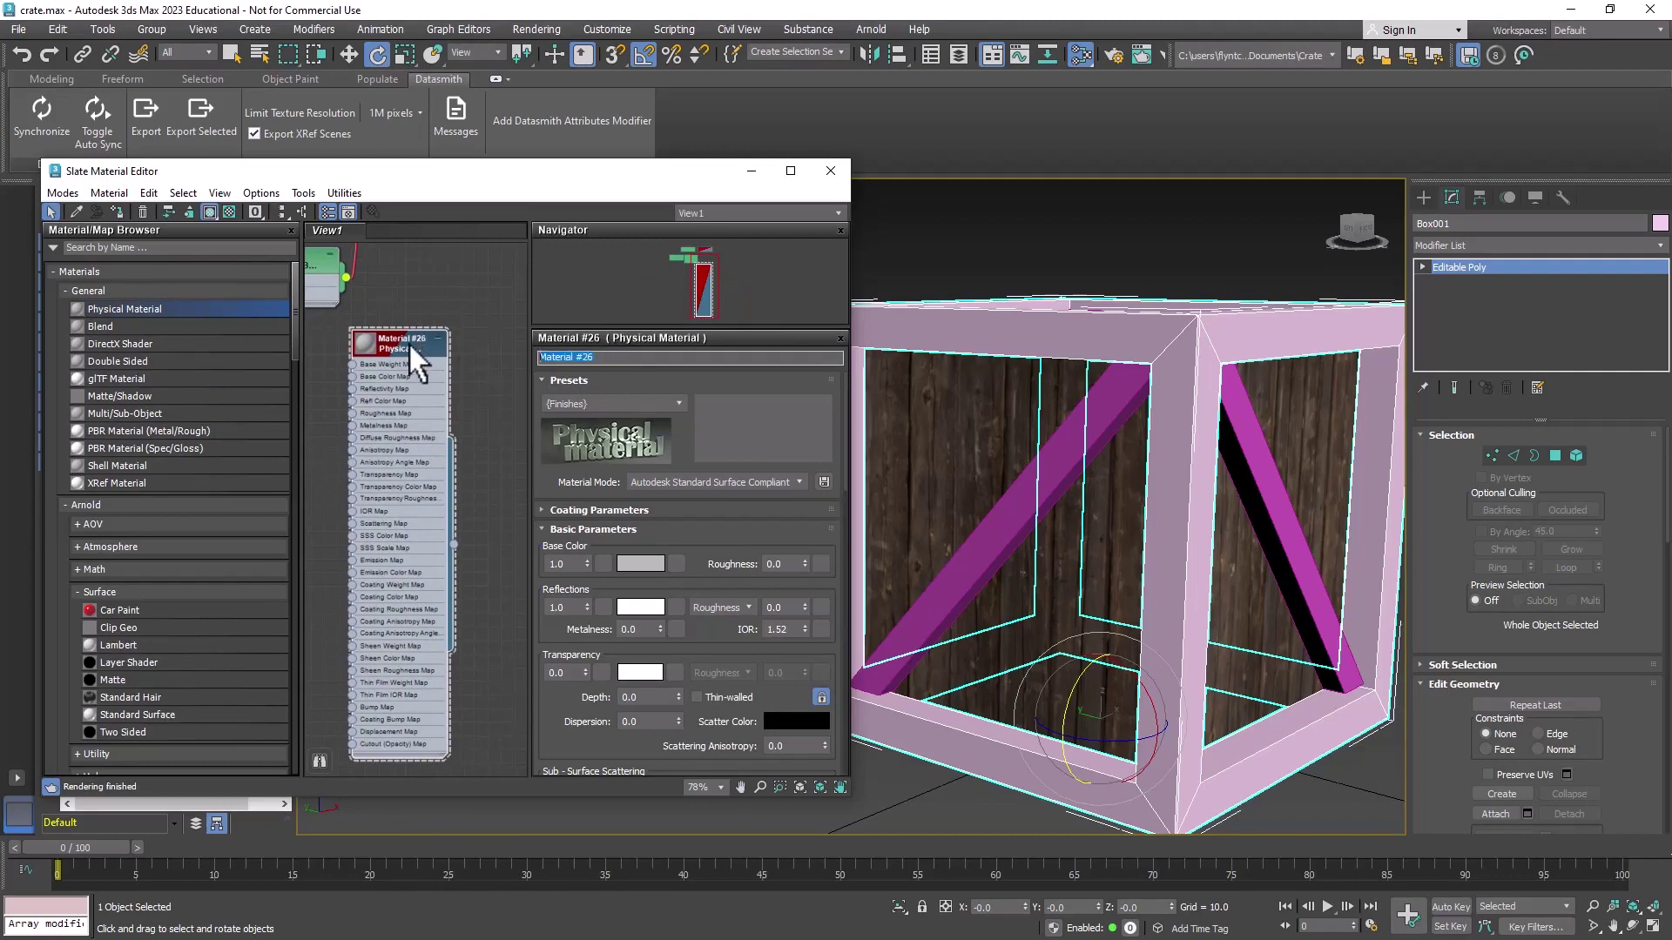
{"action": "type", "text": "Crate02"}
{"action": "key", "text": "Return"}
{"action": "right_click", "coordinate": [586, 609]}
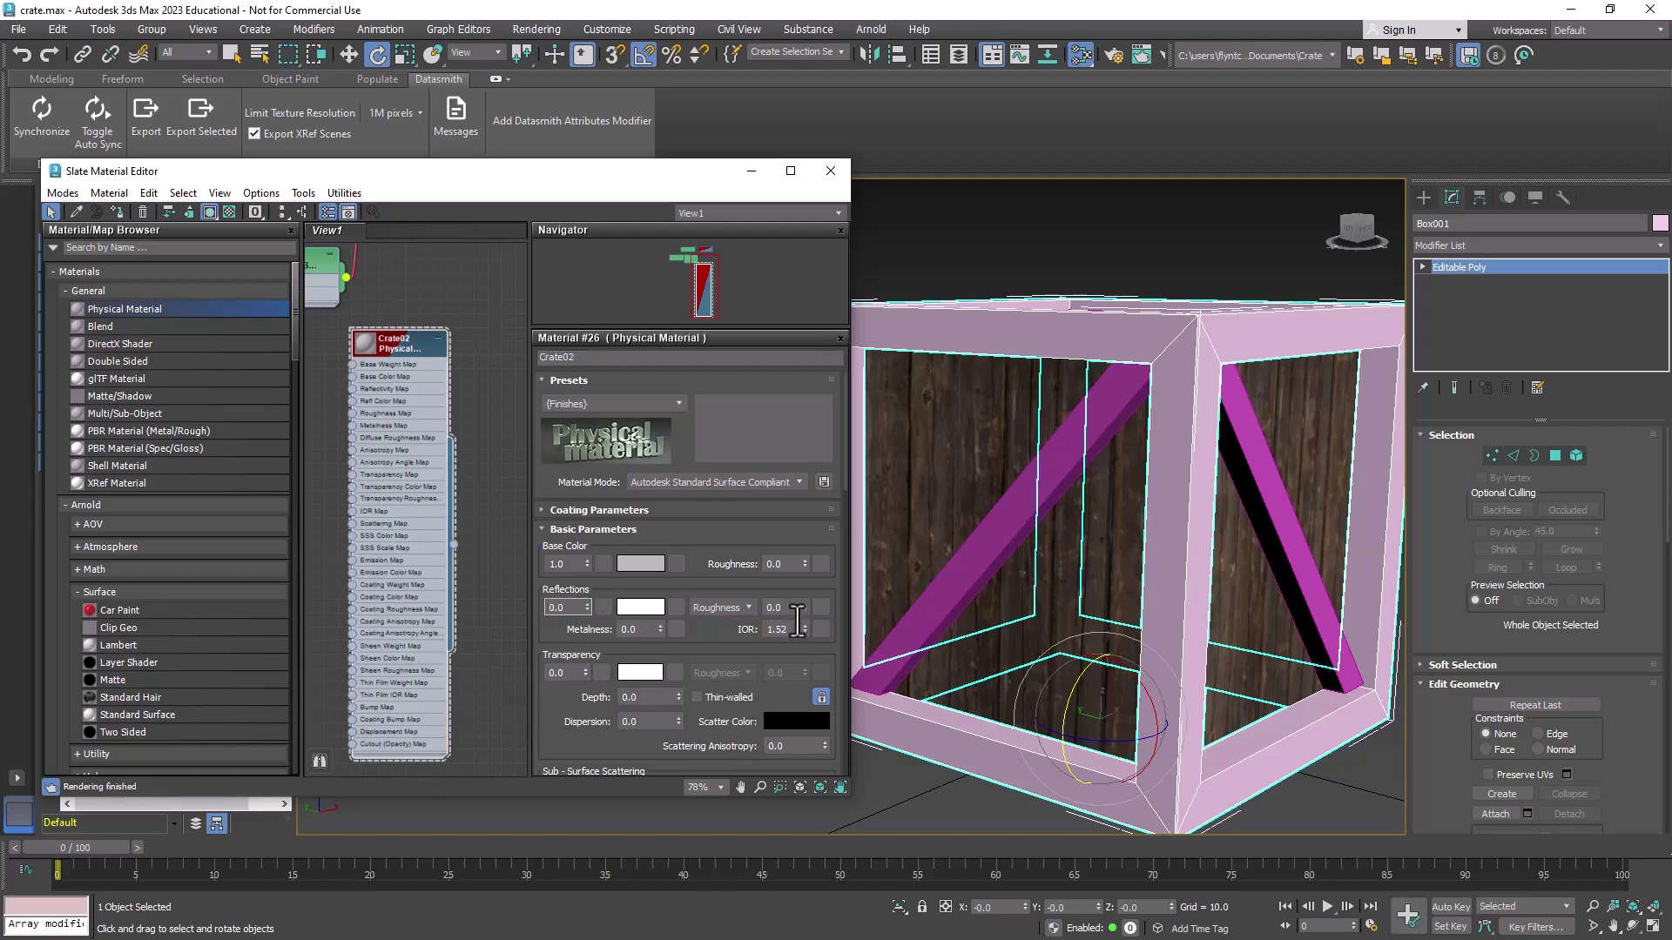
{"action": "left_click_drag", "start_coordinate": [805, 607], "coordinate": [797, 305]}
Step: Connect a Bitmap to Crate02's Base Color Map, loading TexturesCom_WoodPlanksOld0273_4_seamless_S.jpg
{"action": "middle_click_drag", "start_coordinate": [361, 421], "coordinate": [455, 420]}
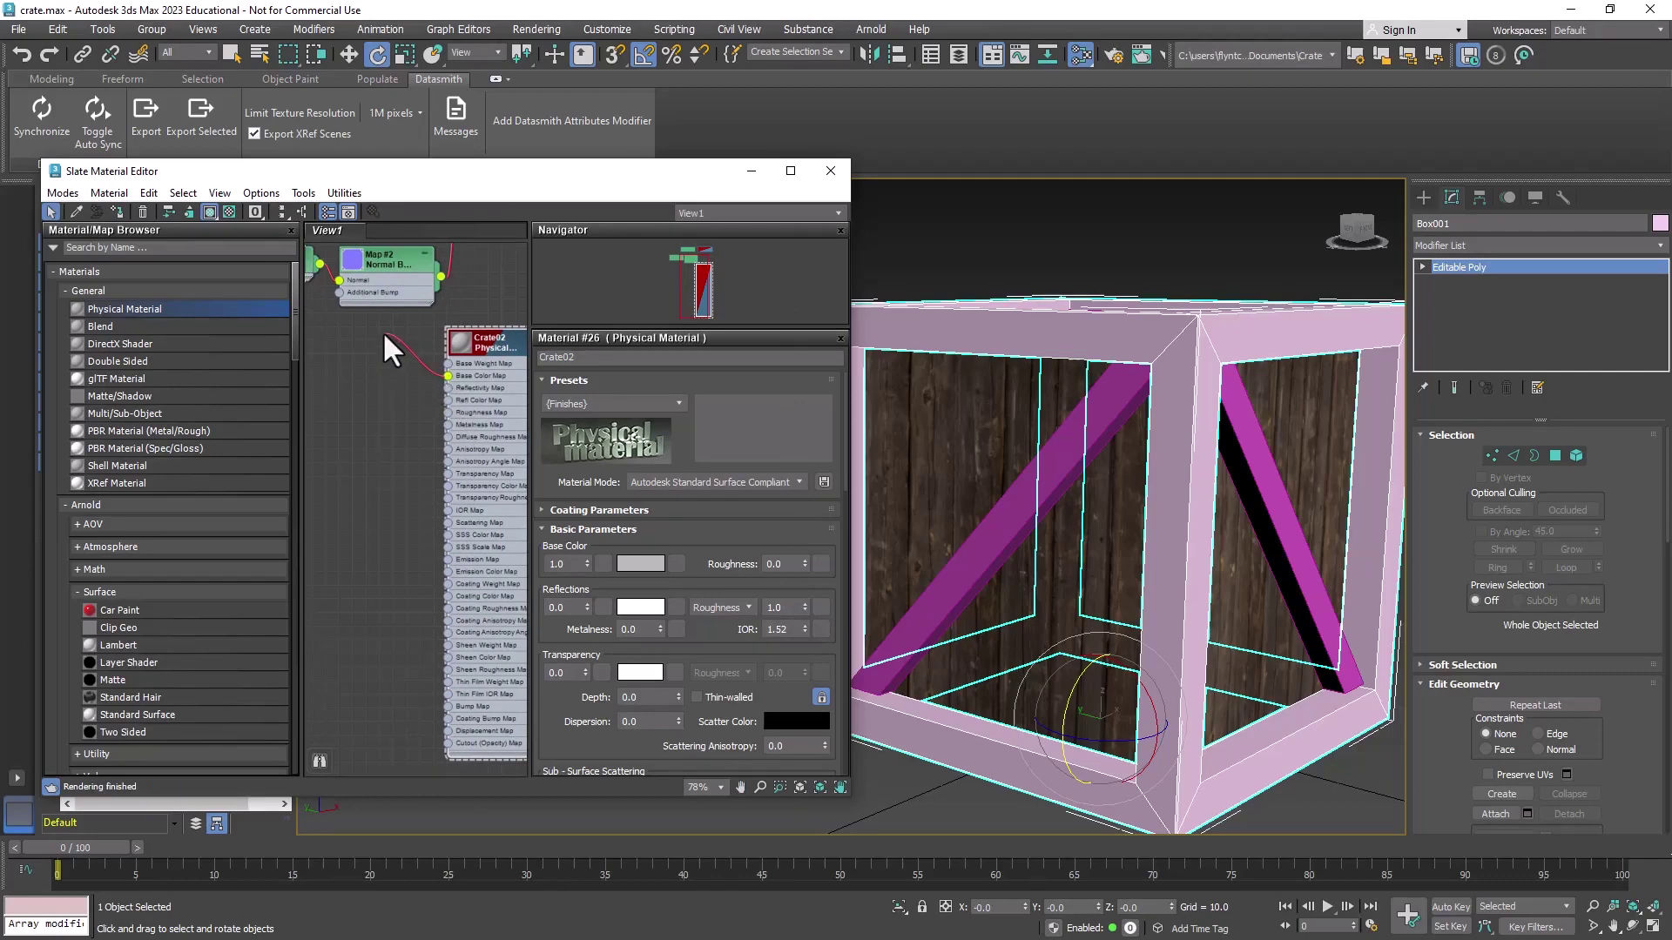
{"action": "left_click_drag", "start_coordinate": [384, 331], "coordinate": [384, 335]}
{"action": "mouse_move", "coordinate": [441, 369]}
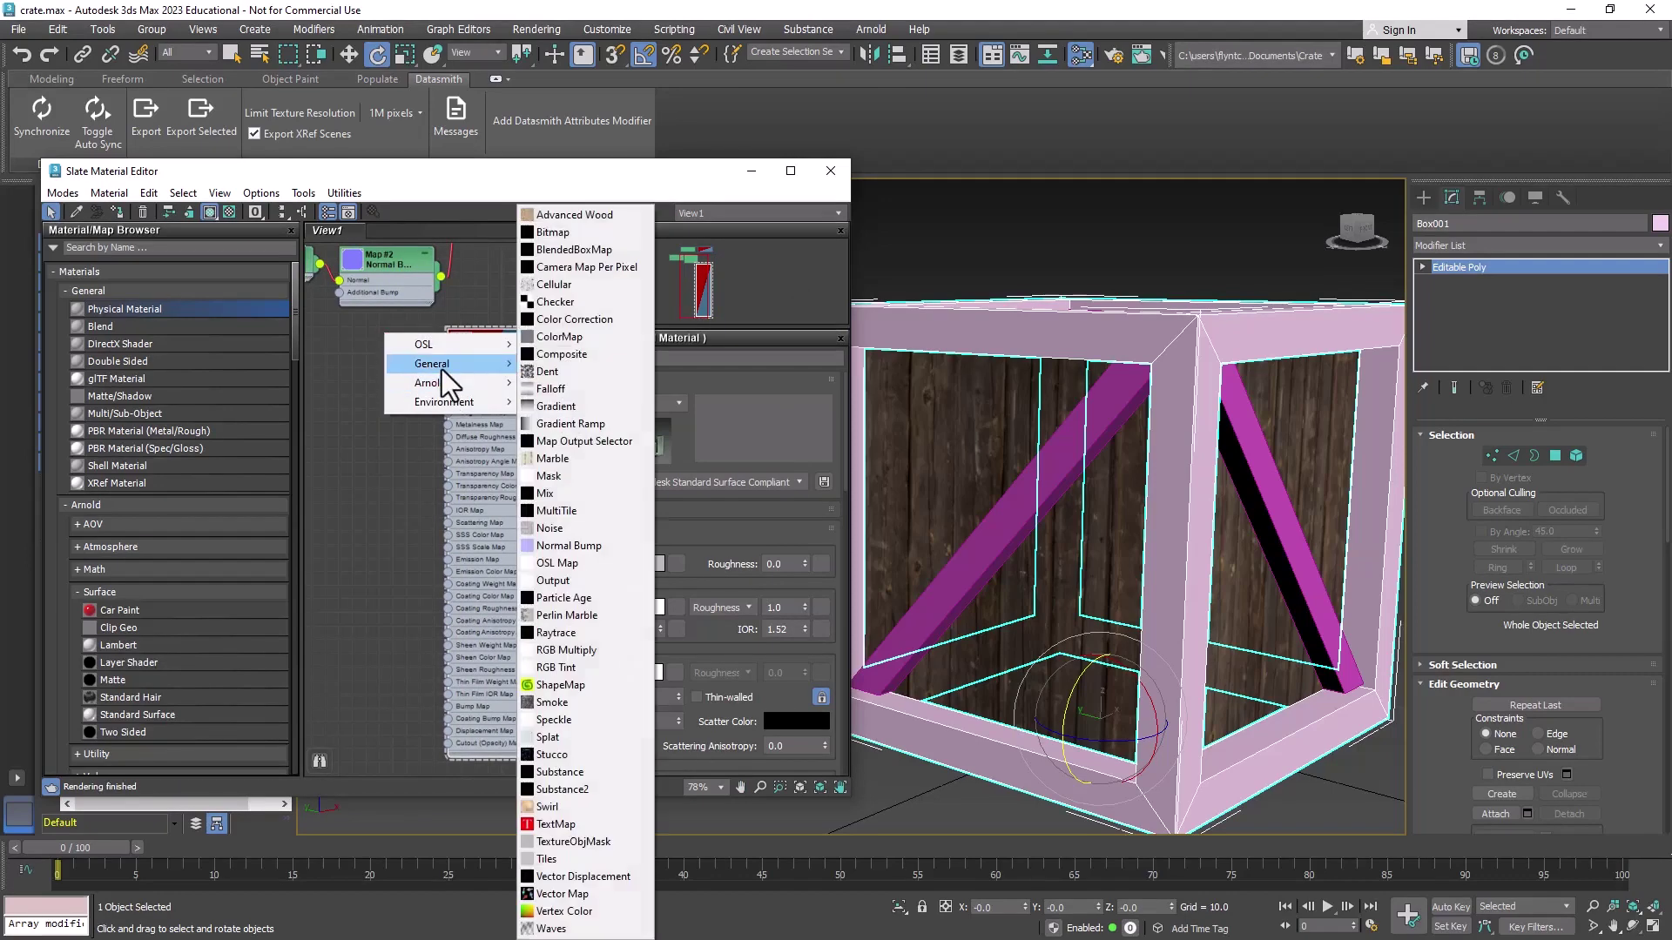
{"action": "left_click", "coordinate": [563, 233]}
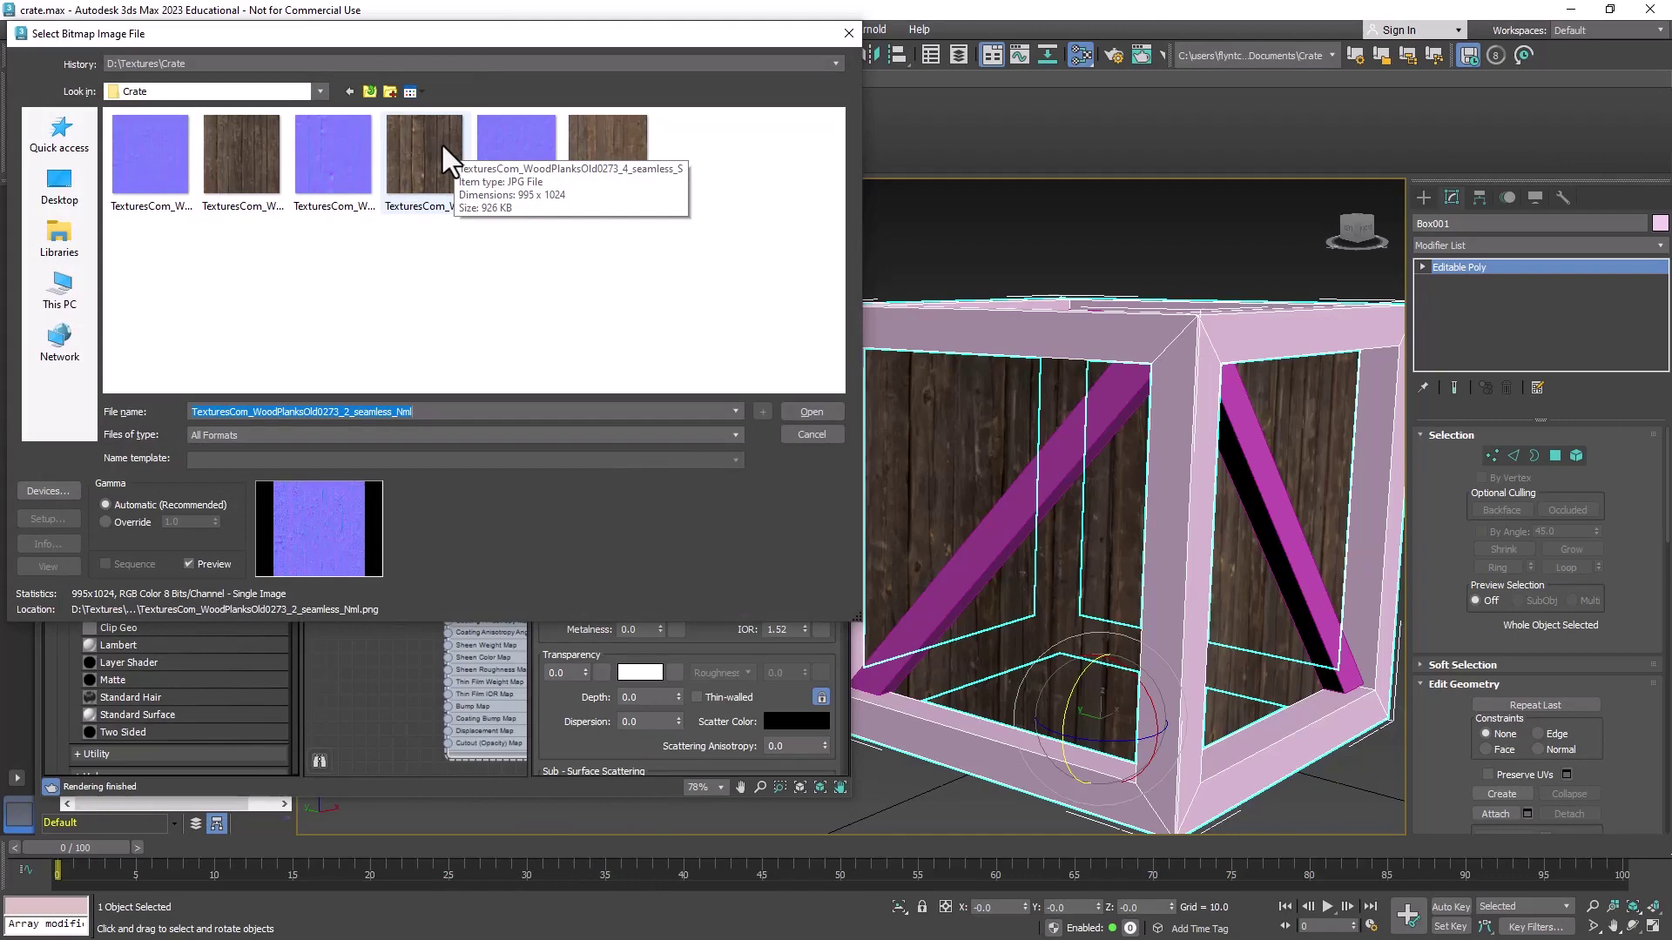
{"action": "left_click", "coordinate": [441, 143]}
{"action": "left_click", "coordinate": [816, 412]}
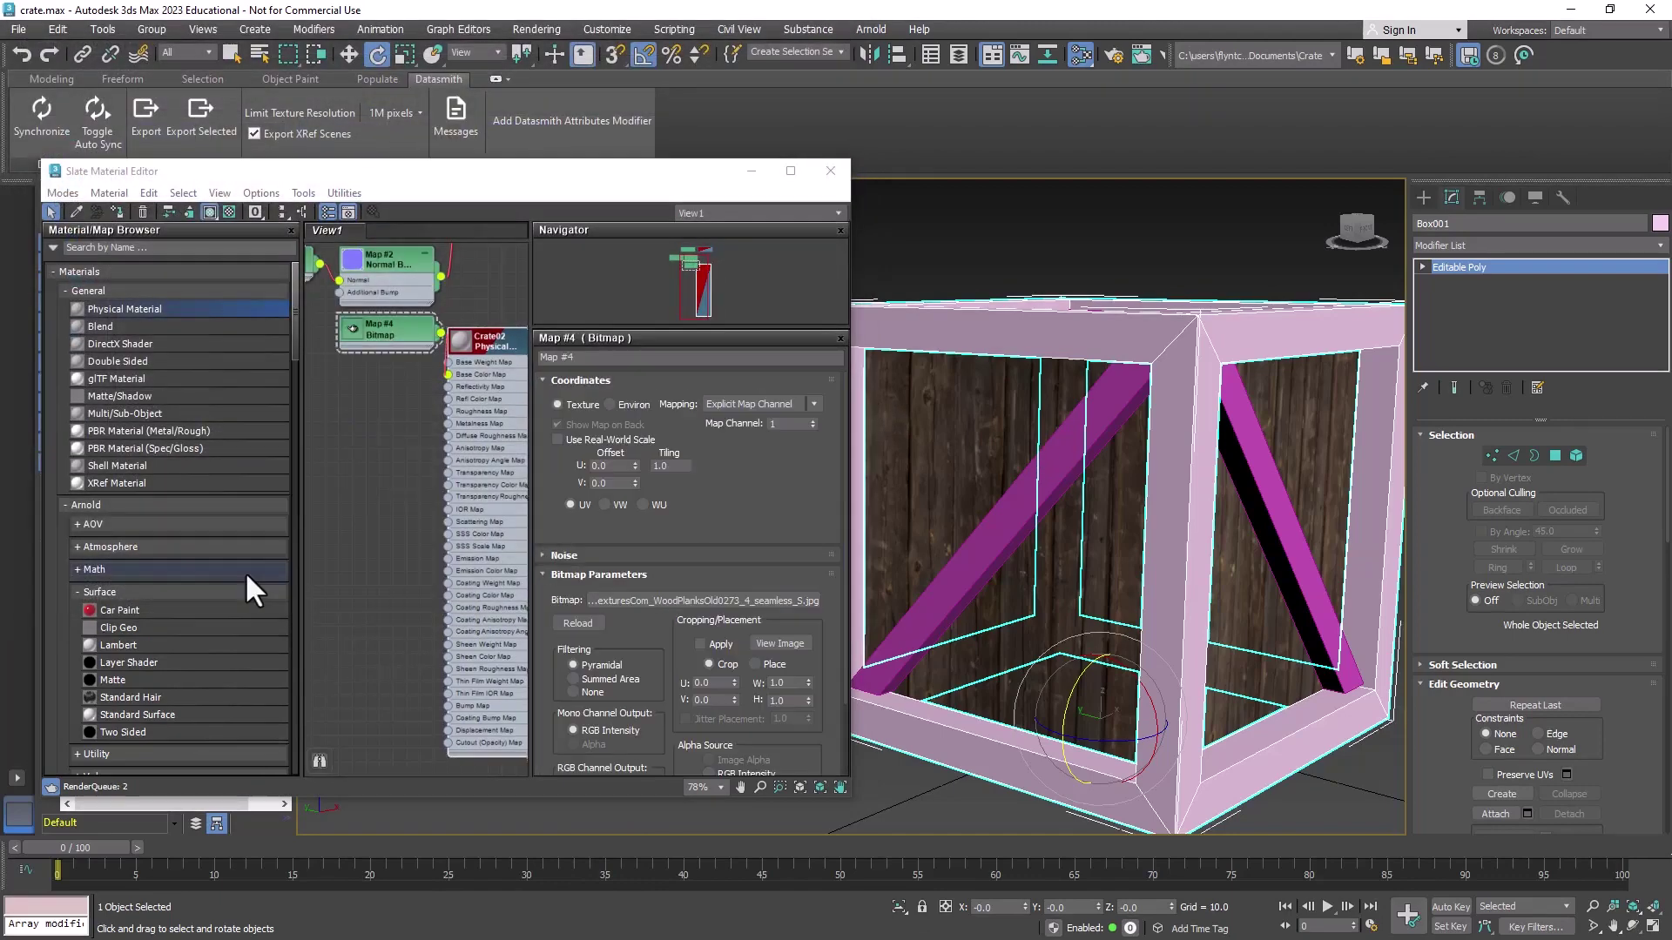
{"action": "left_click_drag", "start_coordinate": [417, 342], "coordinate": [357, 343]}
Step: Connect a Normal Bump map to Crate02's Bump Map input
{"action": "middle_click_drag", "start_coordinate": [415, 645], "coordinate": [439, 601]}
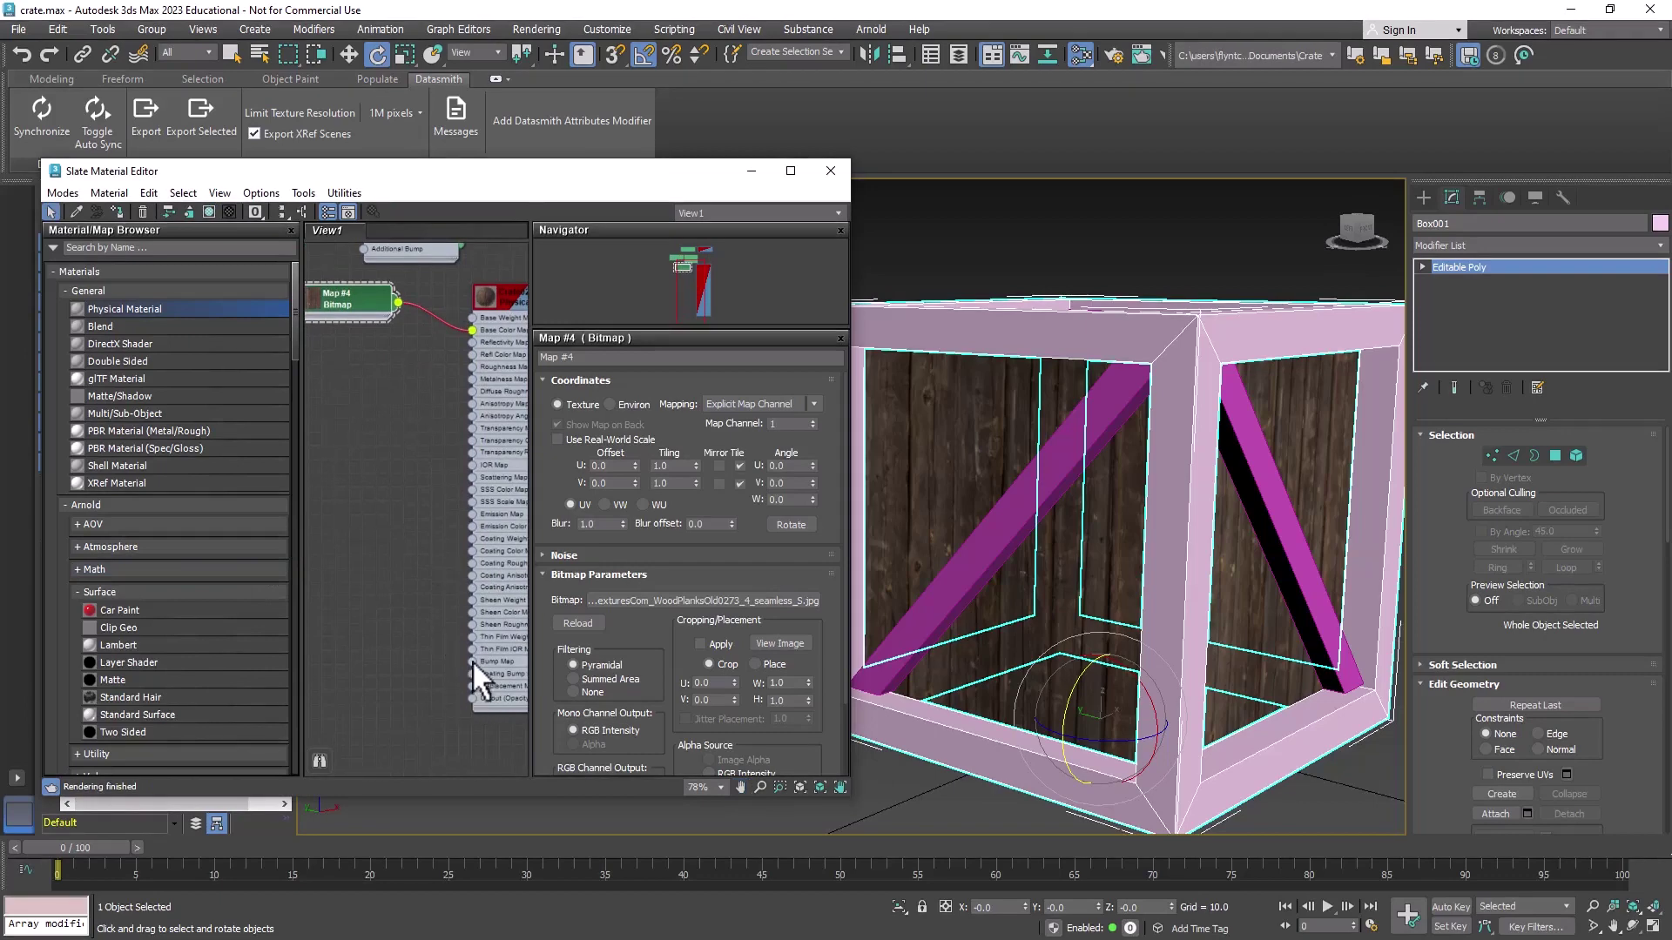
{"action": "left_click_drag", "start_coordinate": [474, 662], "coordinate": [375, 563]}
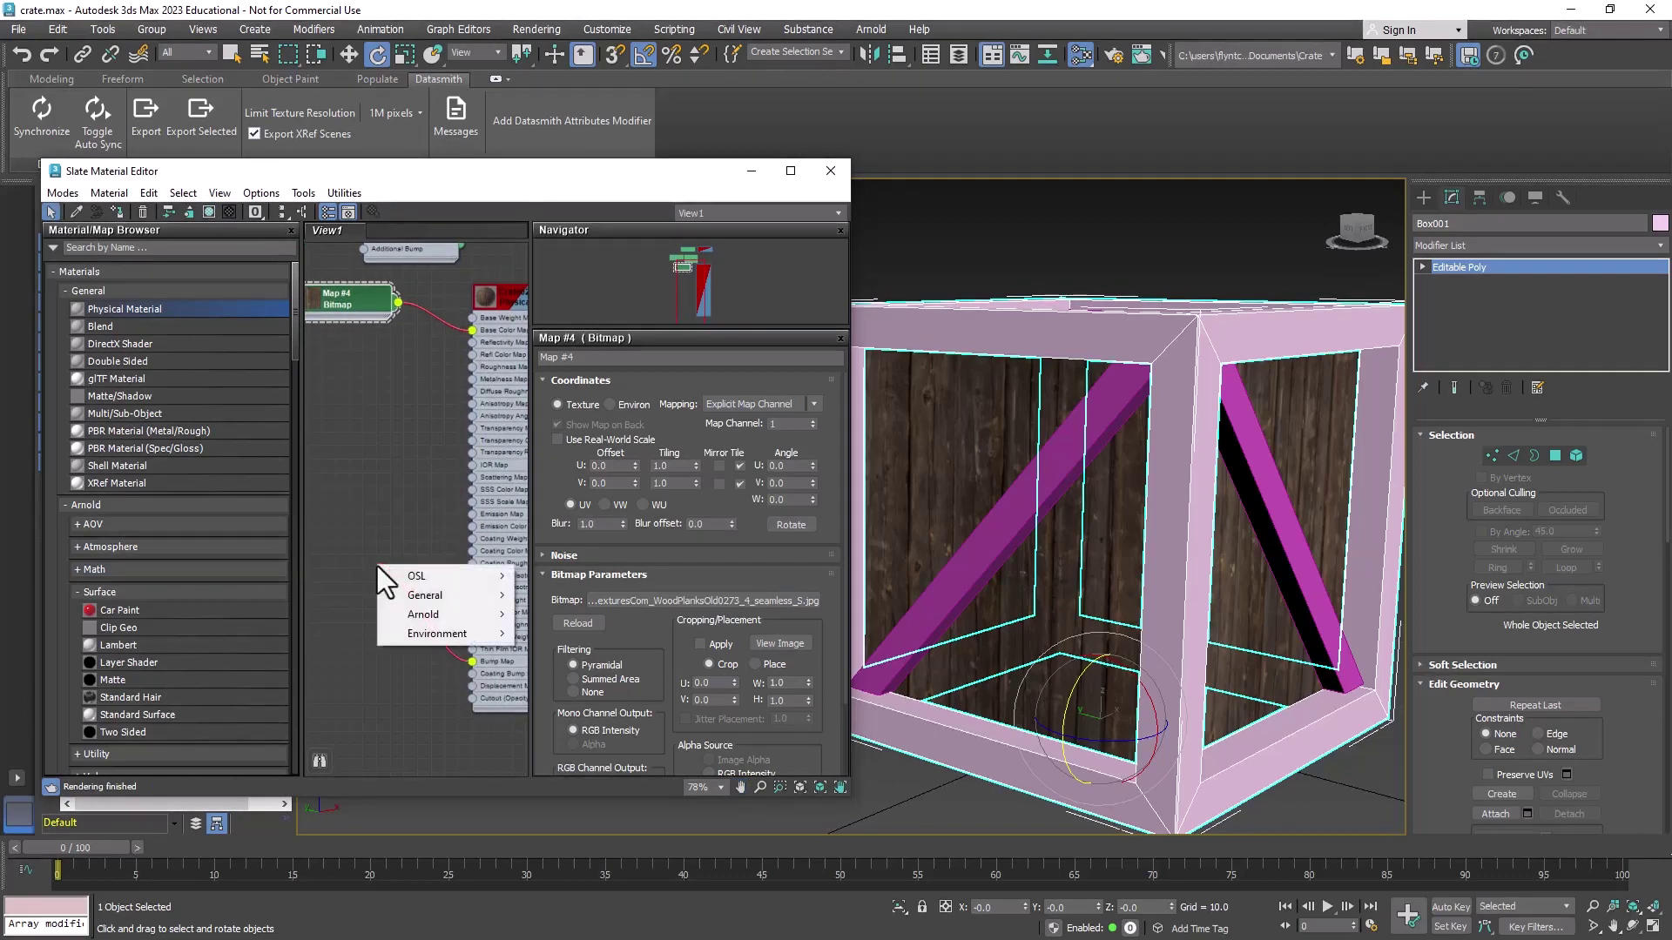
{"action": "mouse_move", "coordinate": [423, 594]}
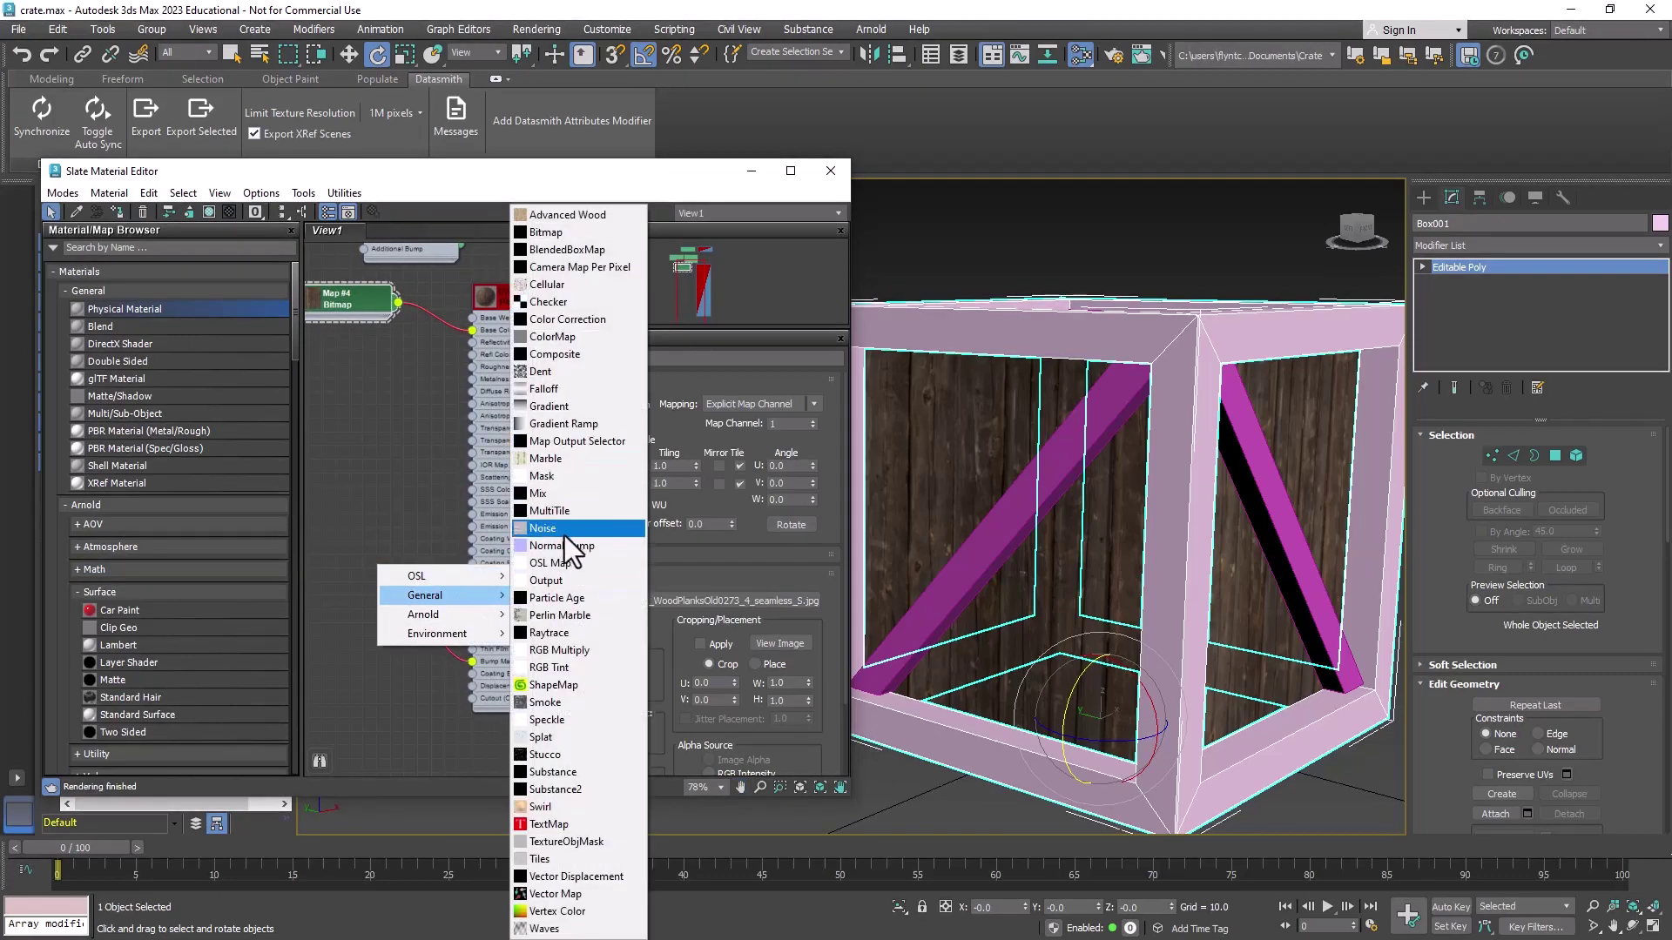
{"action": "left_click", "coordinate": [561, 545]}
Step: Connect a Bitmap to the Normal input of Crate02's Normal Bump node, loading TexturesCom_WoodPlanksOld0273_4_seamless_Nml.png
{"action": "middle_click_drag", "start_coordinate": [425, 603], "coordinate": [485, 601]}
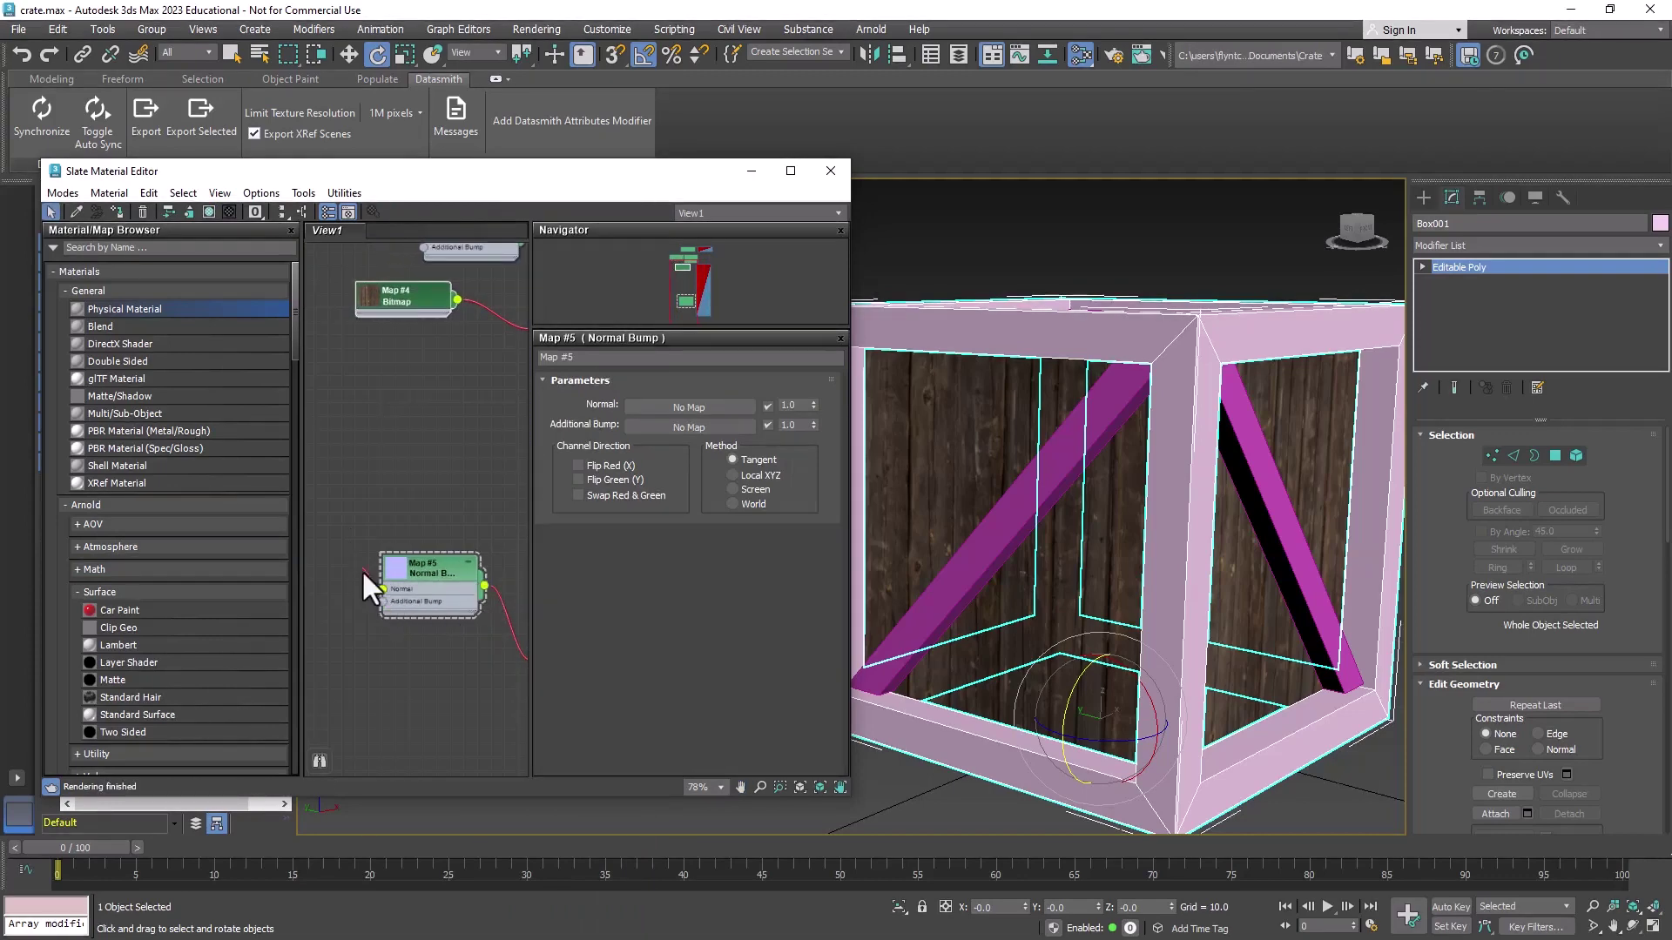
{"action": "left_click_drag", "start_coordinate": [362, 570], "coordinate": [344, 536]}
{"action": "mouse_move", "coordinate": [405, 564]}
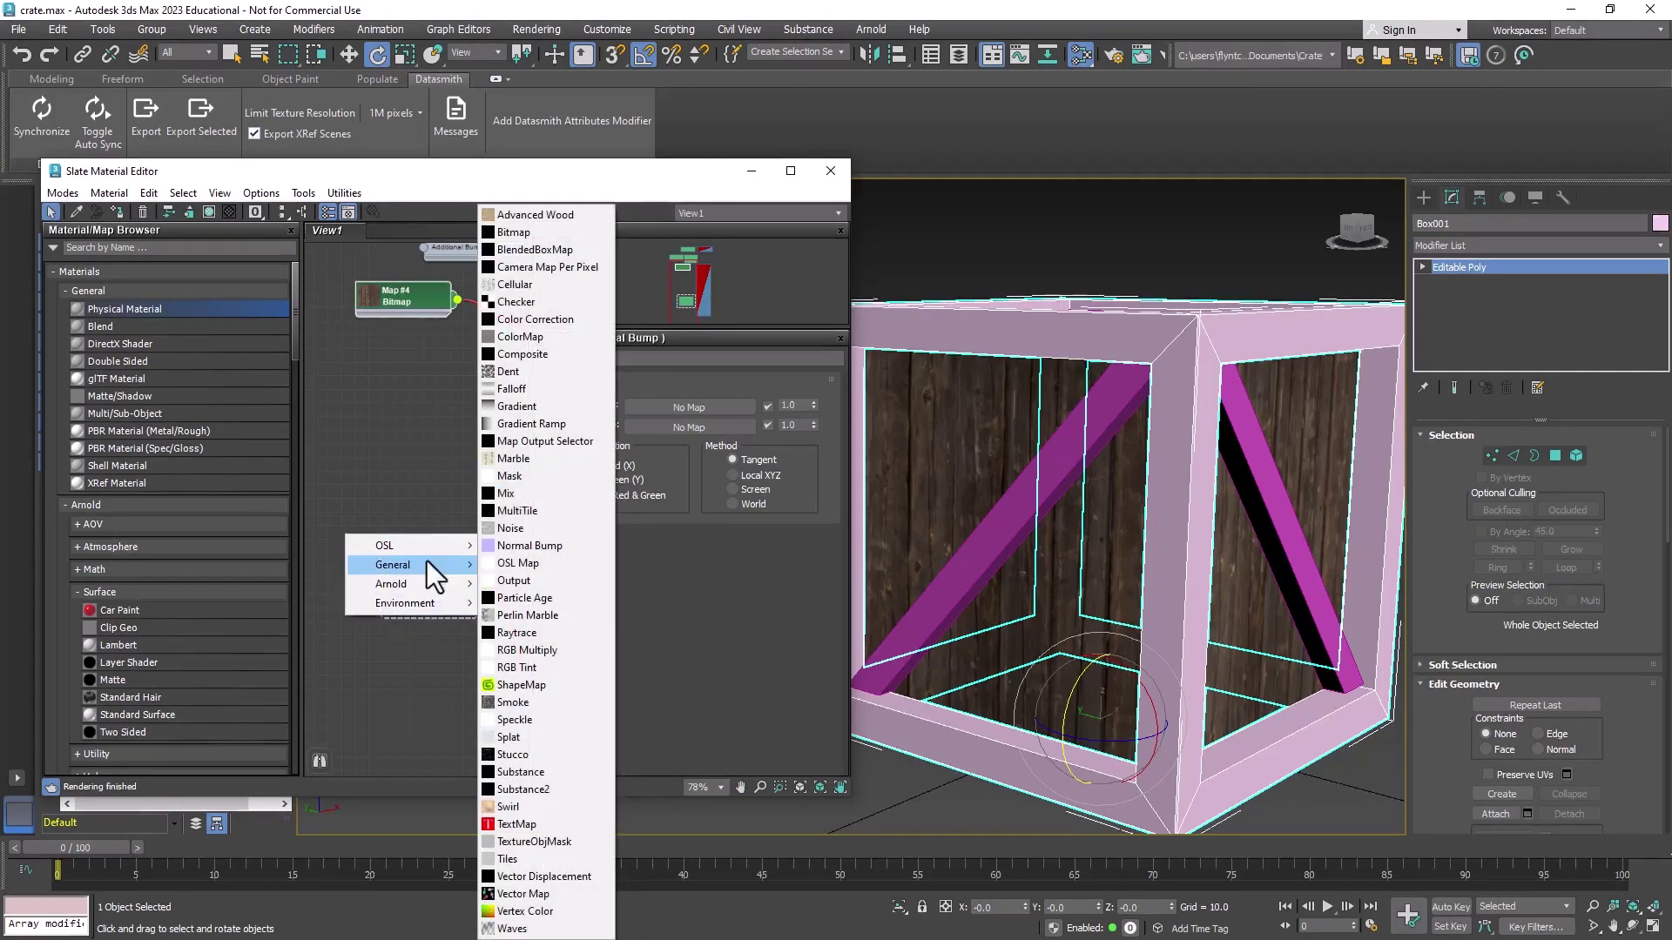
{"action": "left_click", "coordinate": [521, 235]}
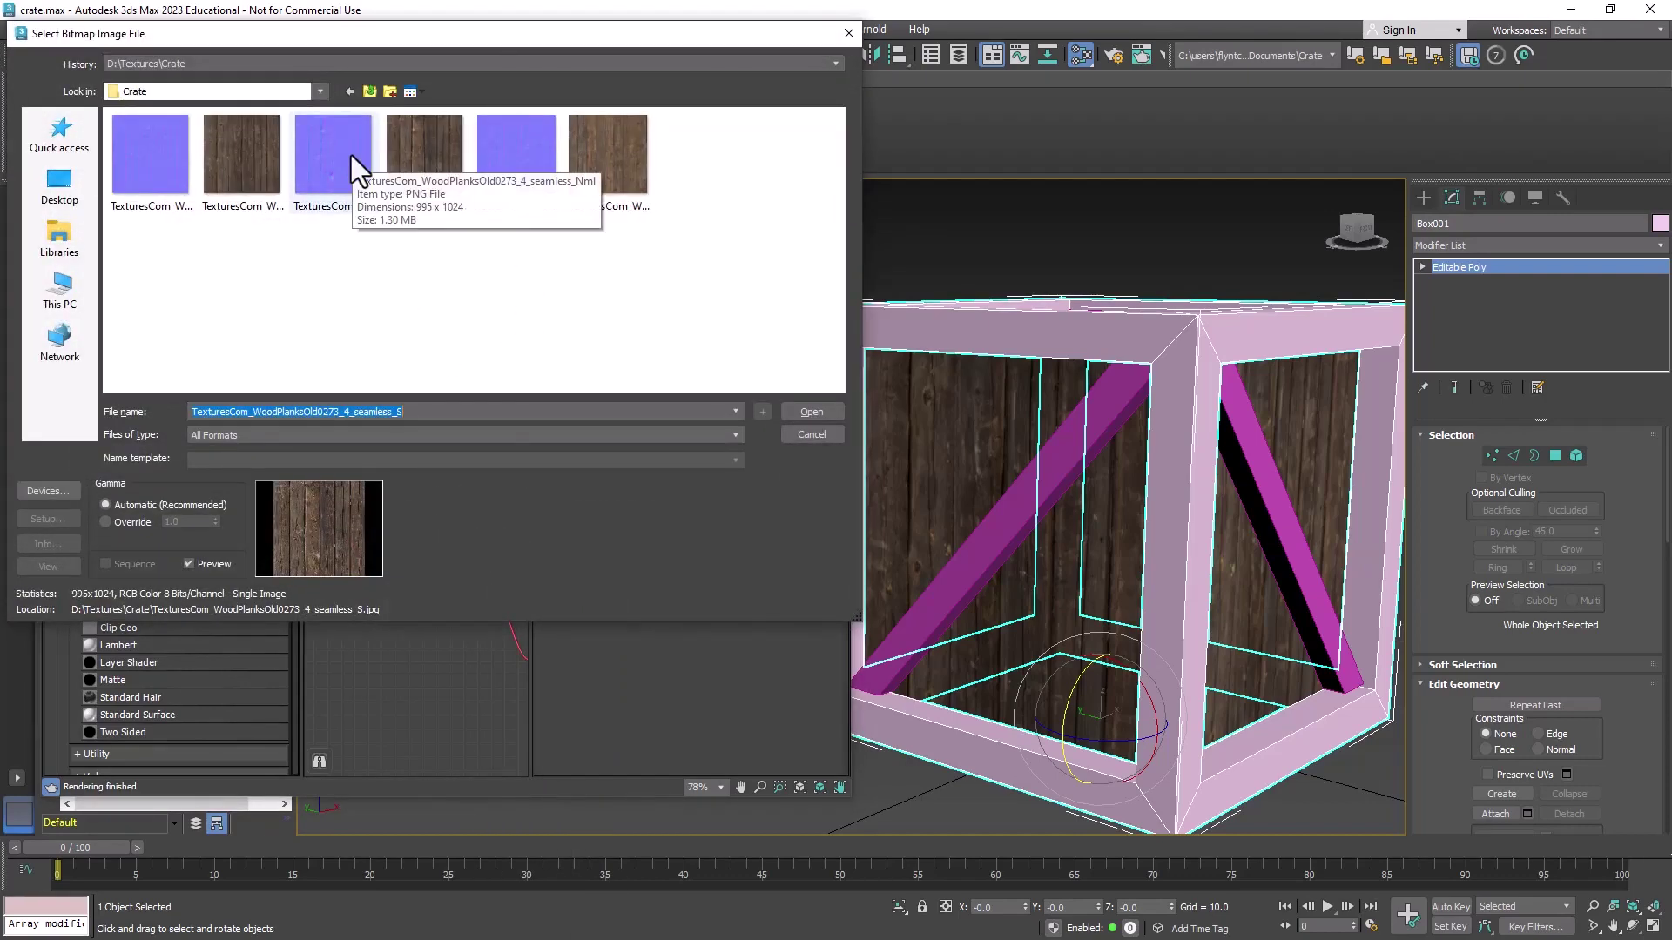
{"action": "left_click", "coordinate": [348, 155]}
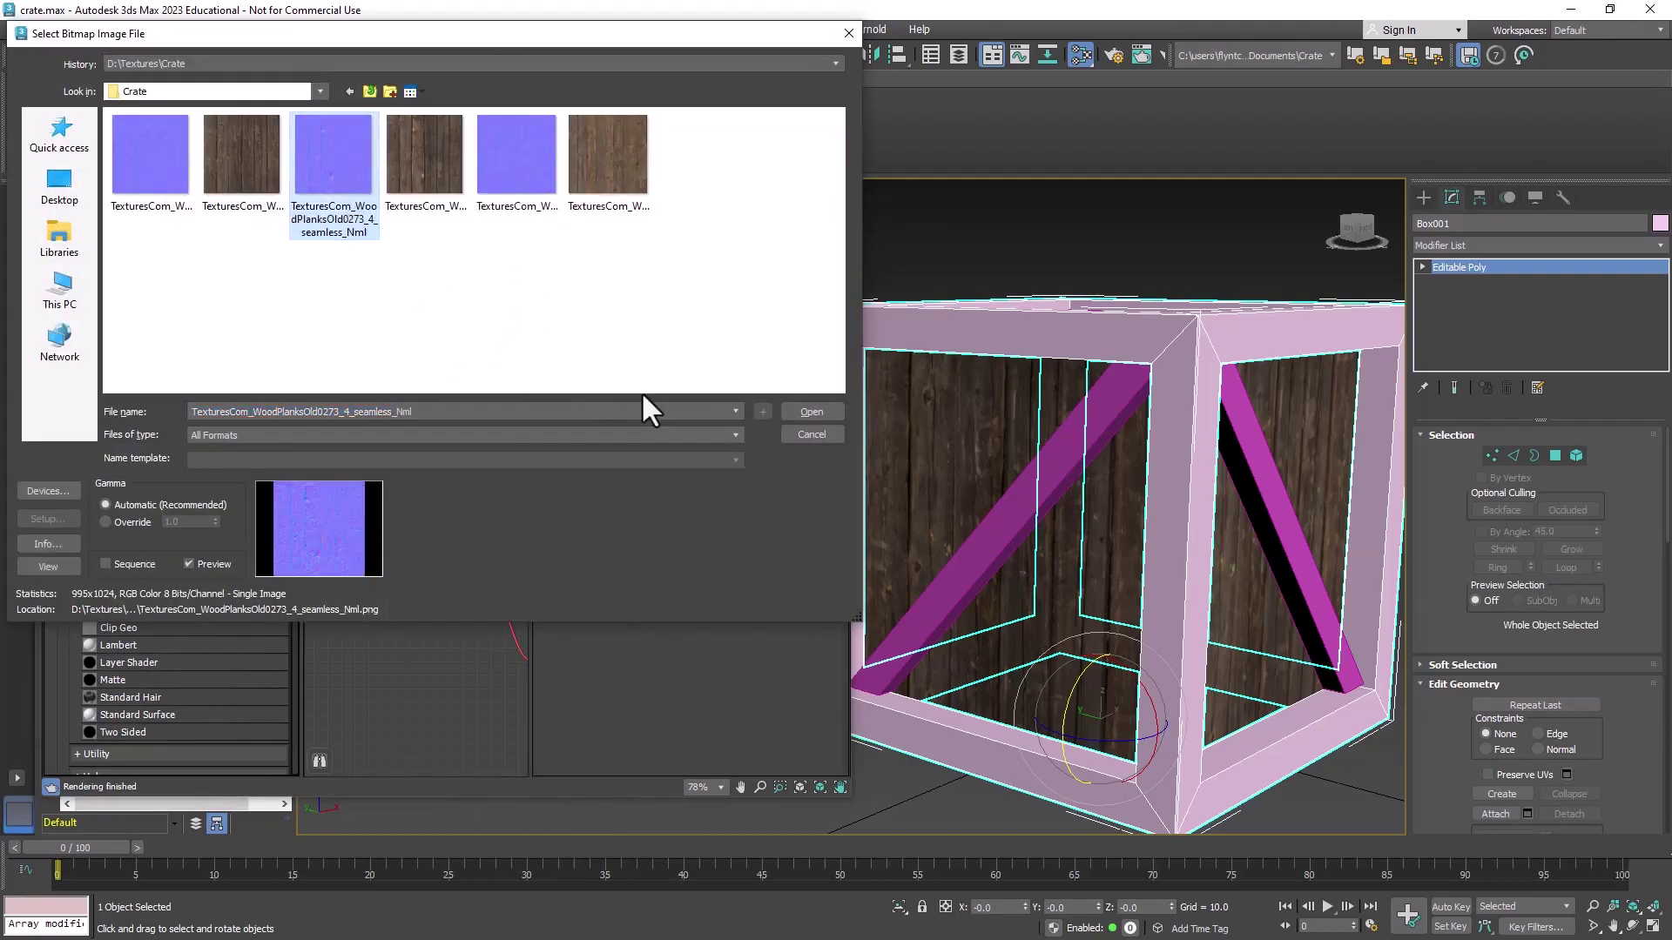
{"action": "left_click", "coordinate": [811, 413]}
{"action": "middle_click_drag", "start_coordinate": [440, 672], "coordinate": [352, 700]}
Step: Collapse the Crate02 material node and move its Normal Bump and bitmap nodes up beside its color bitmap
{"action": "middle_click_drag", "start_coordinate": [383, 436], "coordinate": [334, 436]}
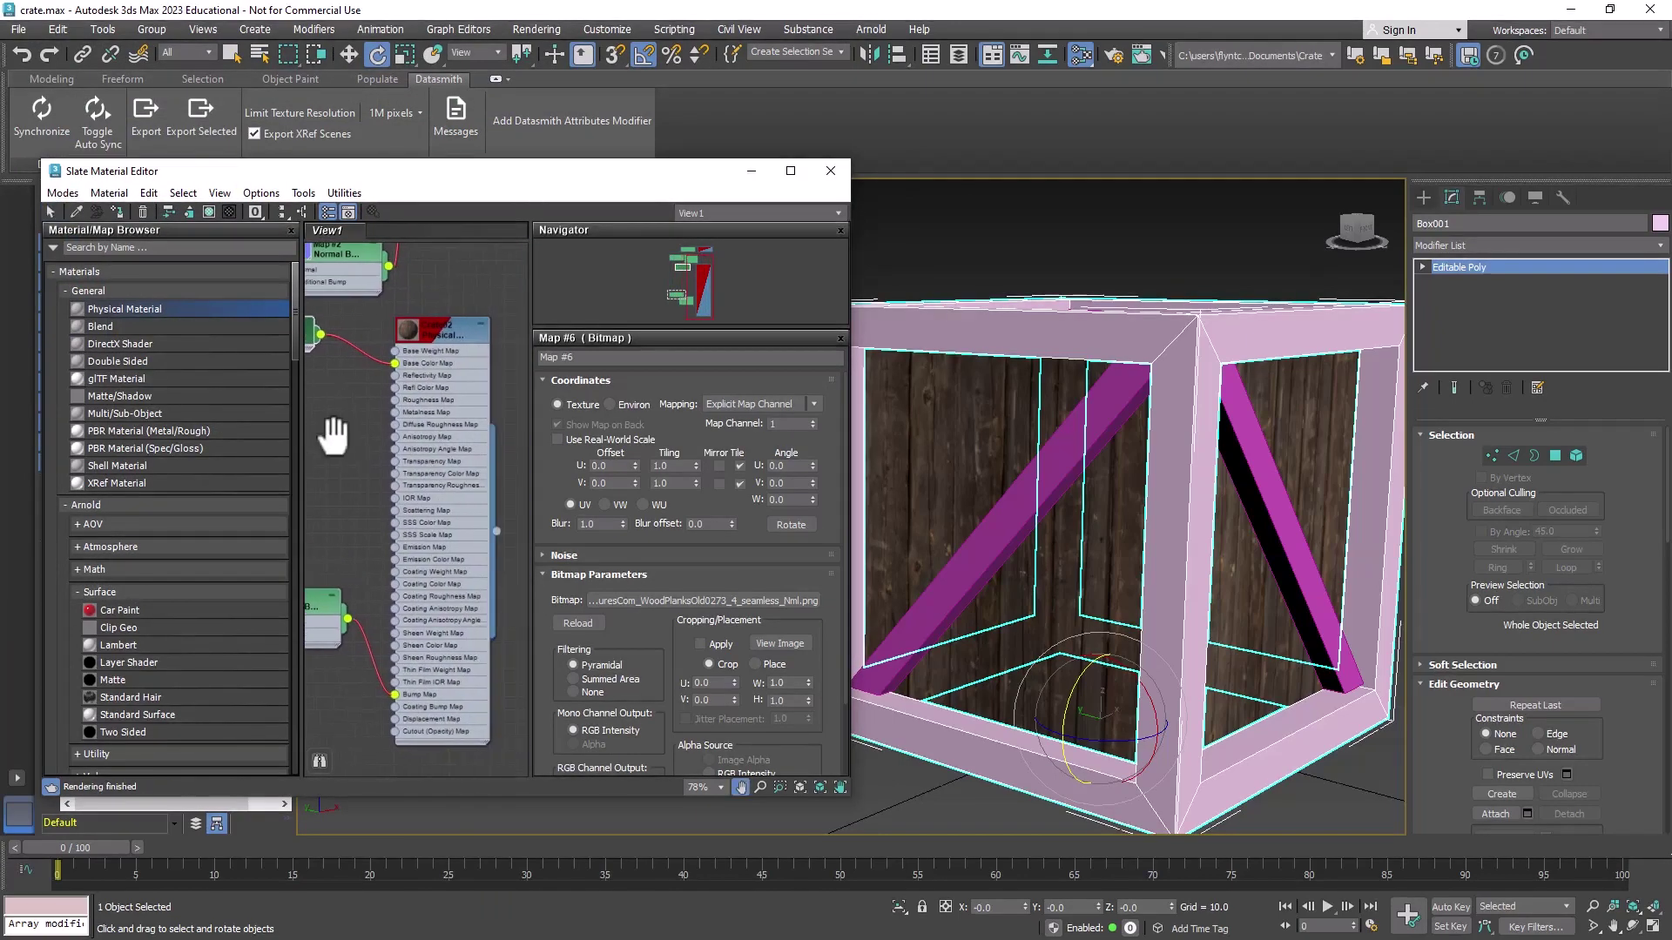
{"action": "left_click", "coordinate": [479, 325]}
{"action": "middle_click_drag", "start_coordinate": [489, 405], "coordinate": [566, 415]}
{"action": "left_click_drag", "start_coordinate": [392, 593], "coordinate": [404, 417]}
{"action": "left_click_drag", "start_coordinate": [320, 566], "coordinate": [297, 426]}
Step: Assign the Crate02 material to the crate's outer frame
{"action": "middle_click_drag", "start_coordinate": [388, 498], "coordinate": [248, 513]}
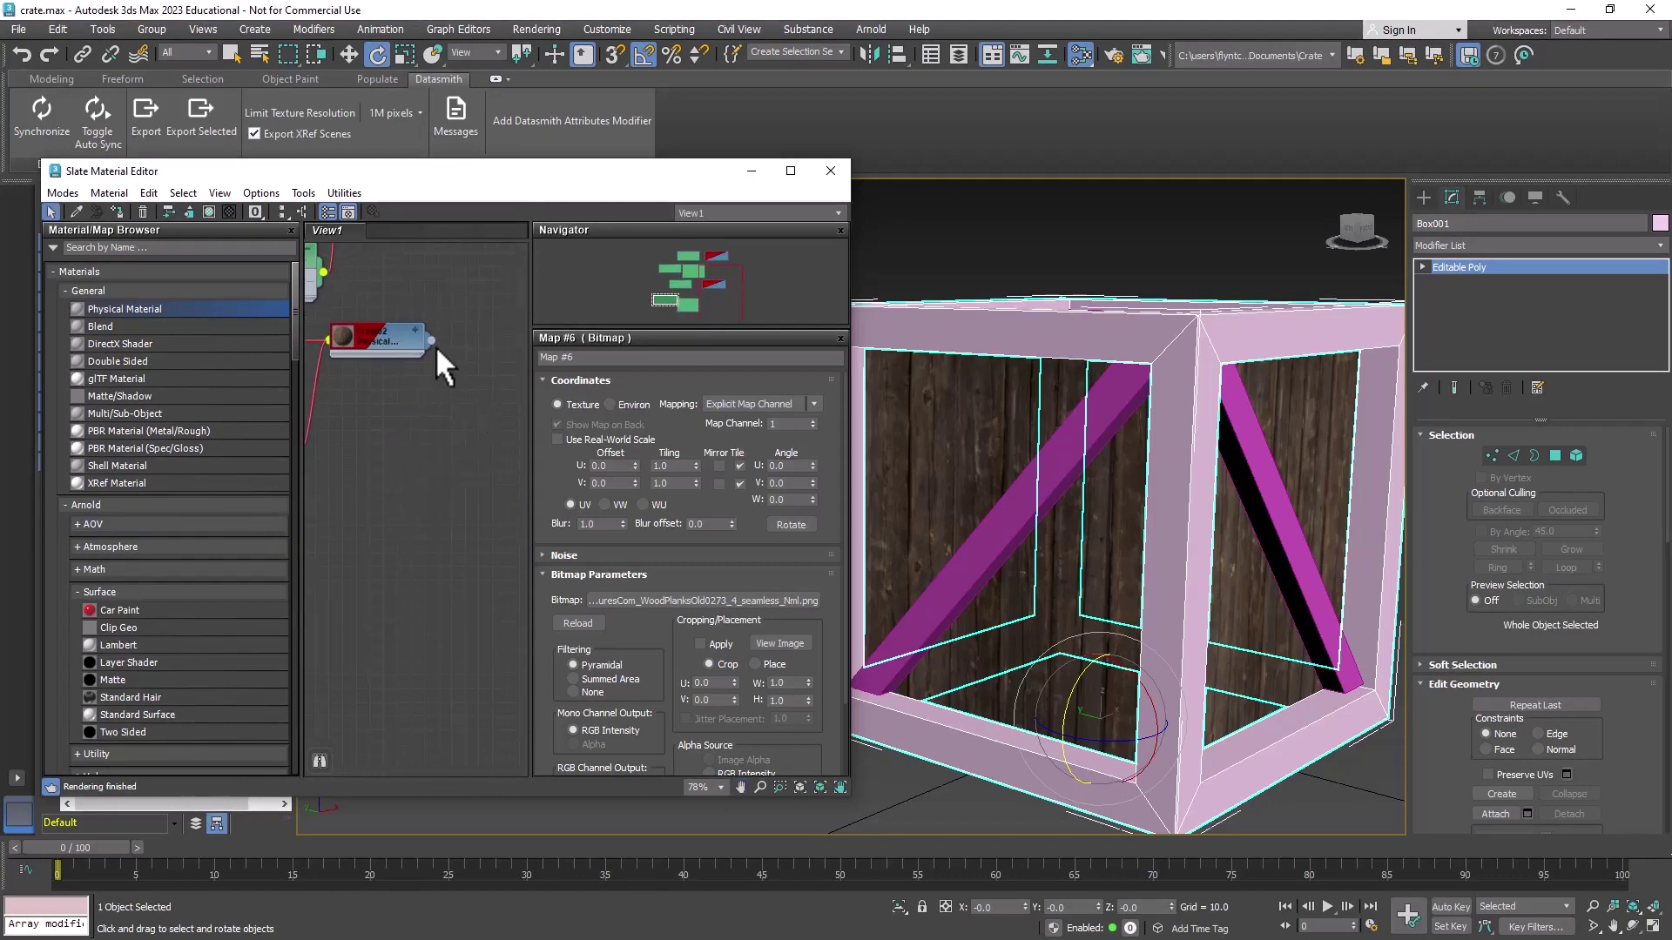
{"action": "left_click_drag", "start_coordinate": [430, 336], "coordinate": [1073, 358]}
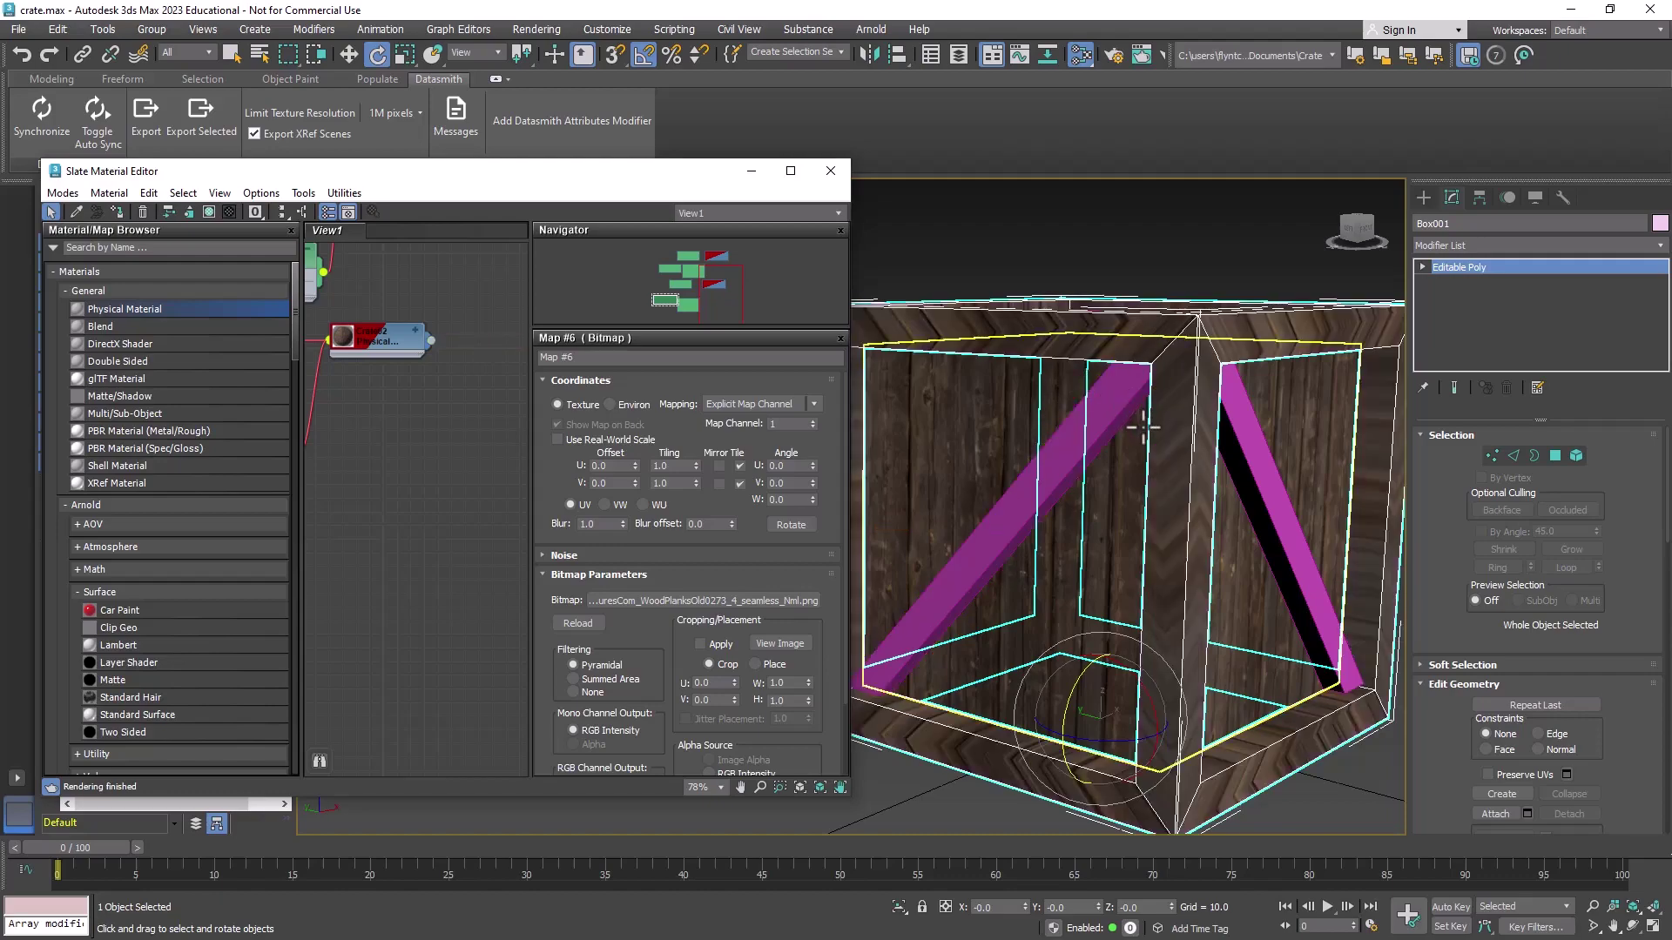
{"action": "mouse_move", "coordinate": [1146, 425]}
{"action": "middle_mouse_down", "text": "alt"}
{"action": "mouse_move", "coordinate": [1224, 461]}
{"action": "mouse_move", "coordinate": [1108, 467]}
{"action": "mouse_move", "coordinate": [1145, 457]}
{"action": "mouse_move", "coordinate": [1132, 454]}
{"action": "middle_mouse_up", "text": "alt"}
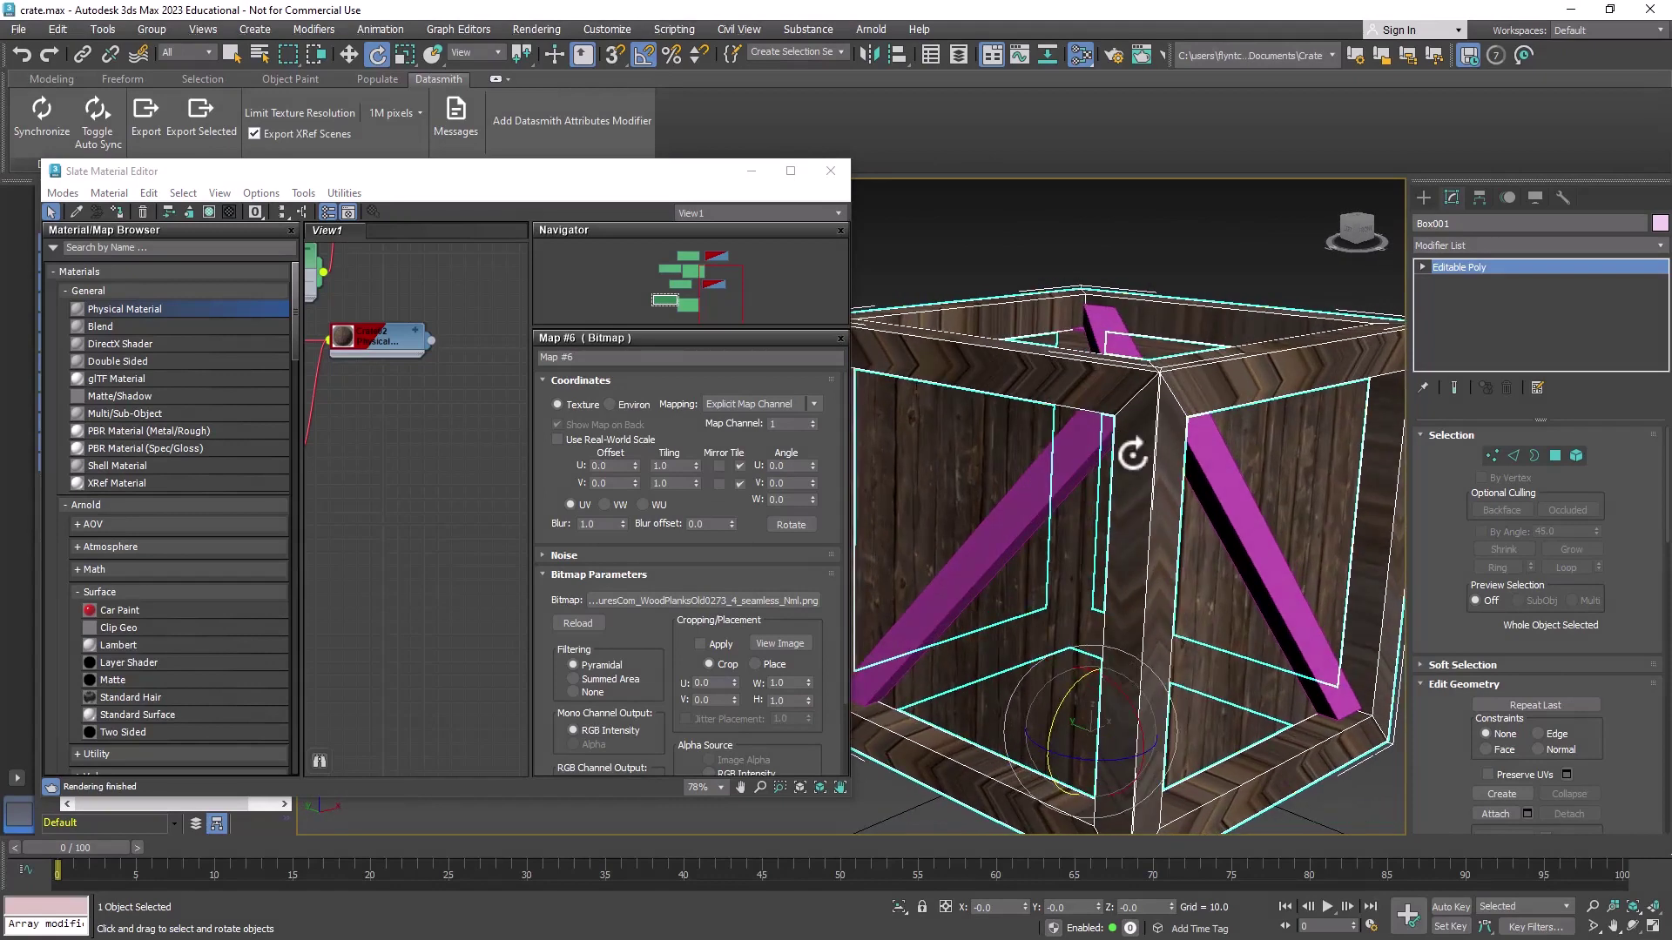
Step: Move Crate02's Normal Bump node closer beneath its color bitmap node
{"action": "middle_click_drag", "start_coordinate": [391, 507], "coordinate": [528, 509]}
{"action": "left_click", "coordinate": [372, 420]}
{"action": "left_click_drag", "start_coordinate": [375, 440], "coordinate": [376, 413]}
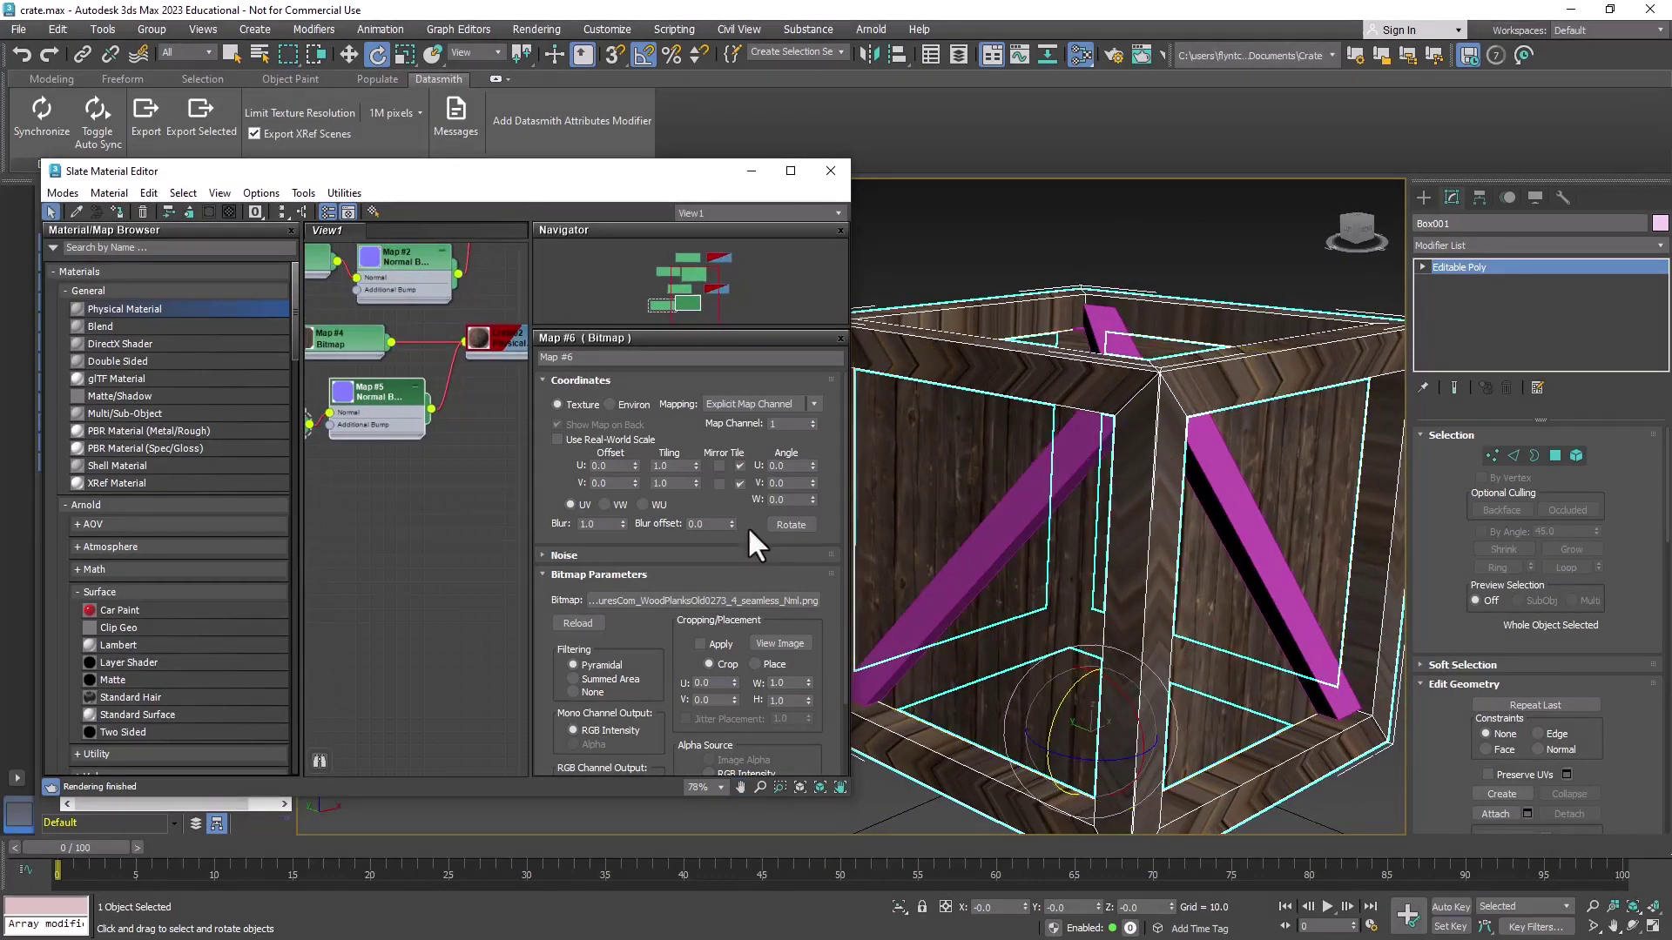
Step: Add a third Physical Material named Crate03, with reflections weight 0.0 and reflections roughness 1.0
{"action": "middle_click_drag", "start_coordinate": [431, 547], "coordinate": [431, 491]}
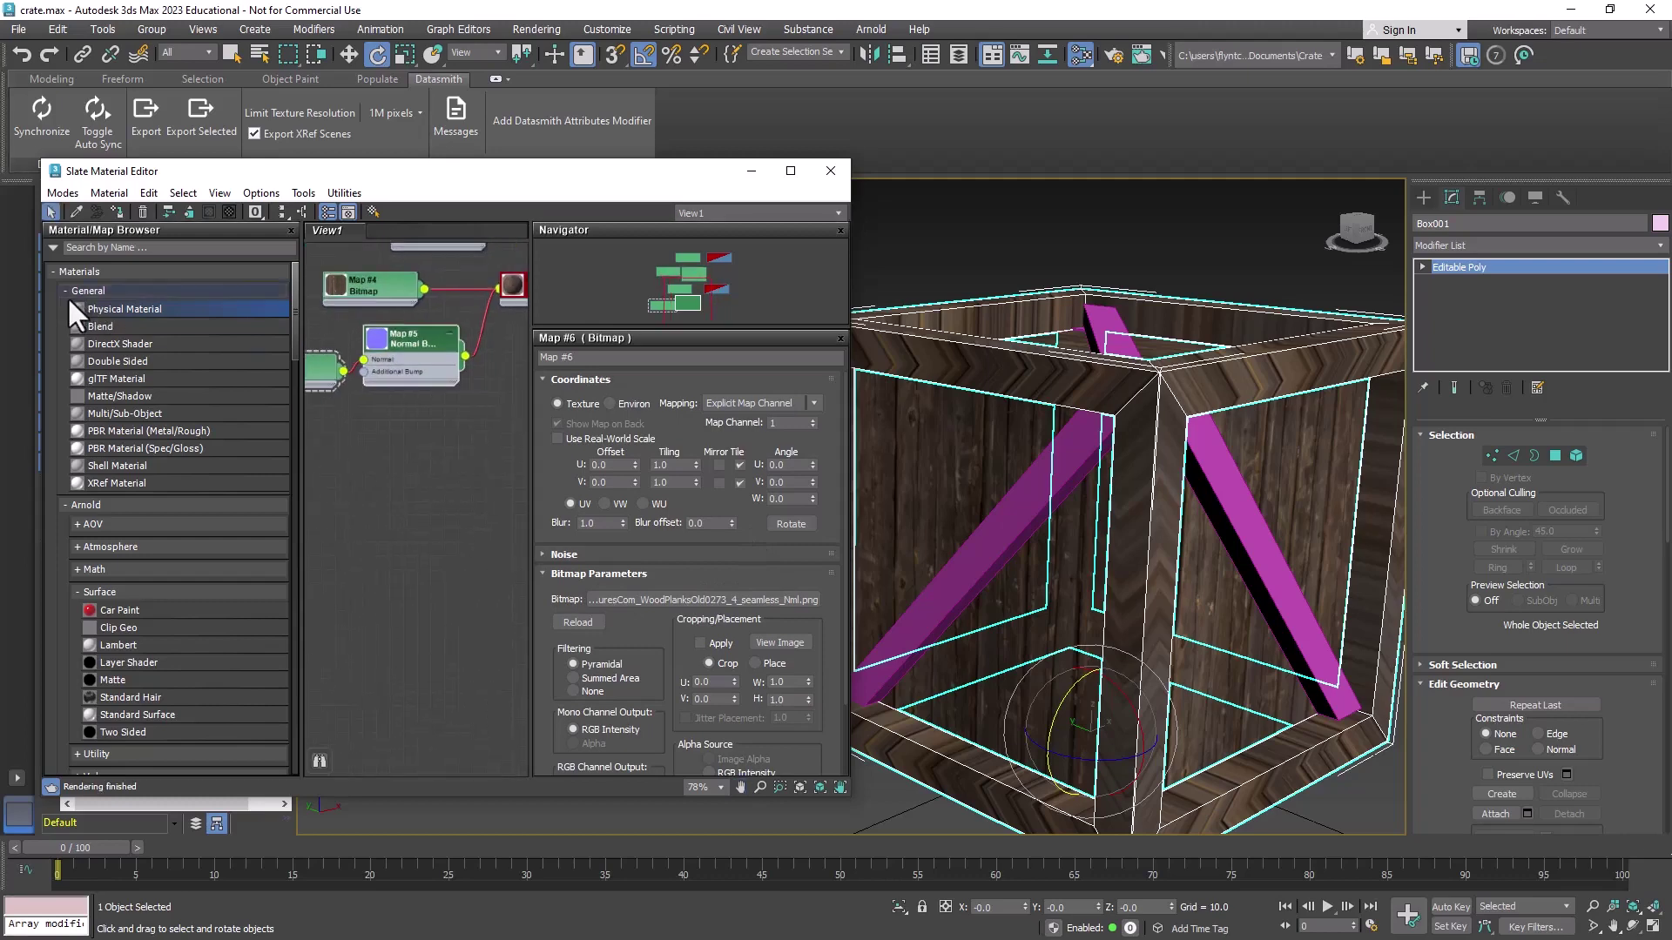
{"action": "left_click_drag", "start_coordinate": [443, 420], "coordinate": [446, 421]}
{"action": "middle_click_drag", "start_coordinate": [453, 462], "coordinate": [410, 410]}
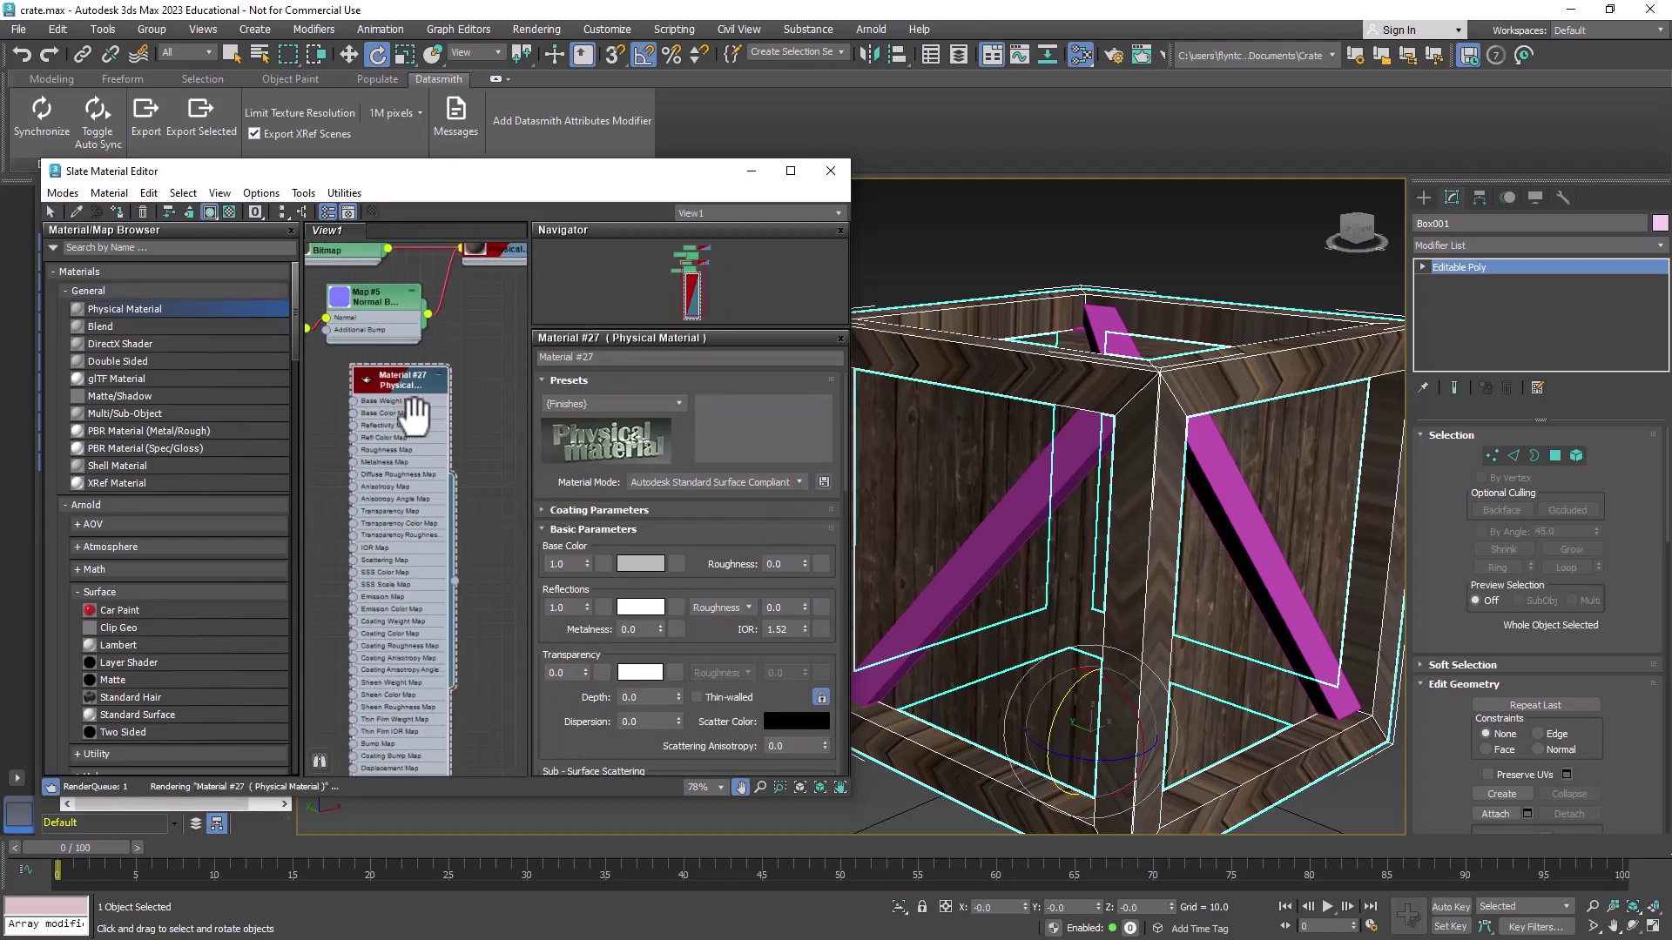
{"action": "left_click", "coordinate": [614, 357]}
{"action": "type", "text": "Crat"}
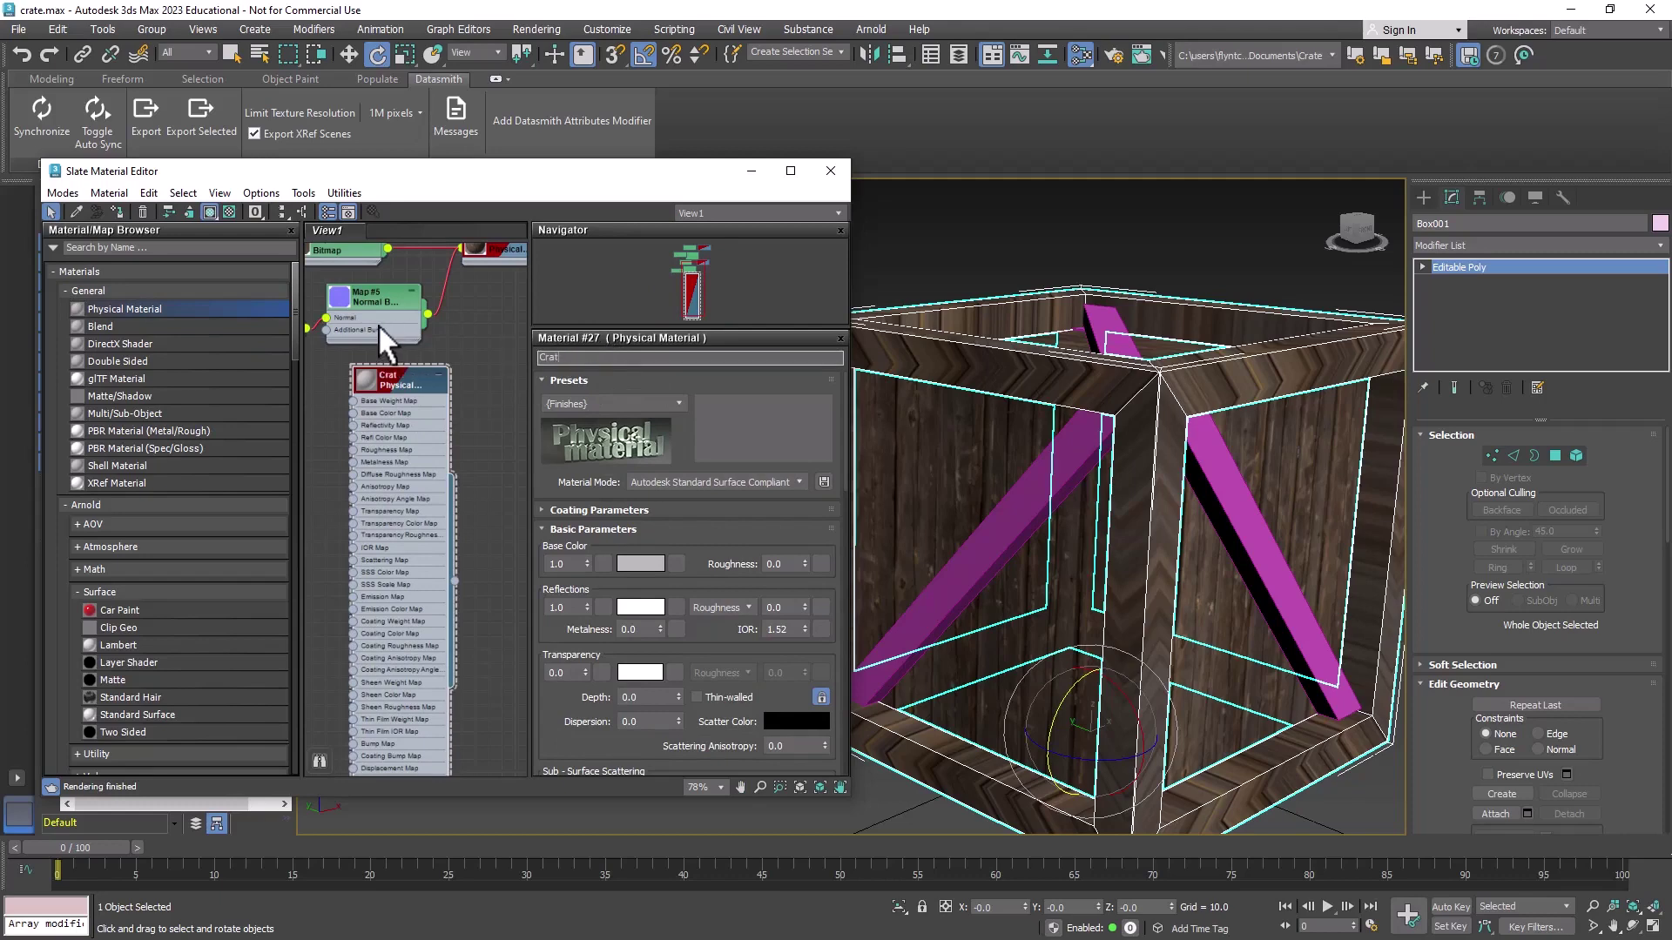
{"action": "type", "text": "e02"}
{"action": "key", "text": "BackSpace"}
{"action": "type", "text": "3"}
{"action": "key", "text": "Return"}
{"action": "right_click", "coordinate": [583, 606]}
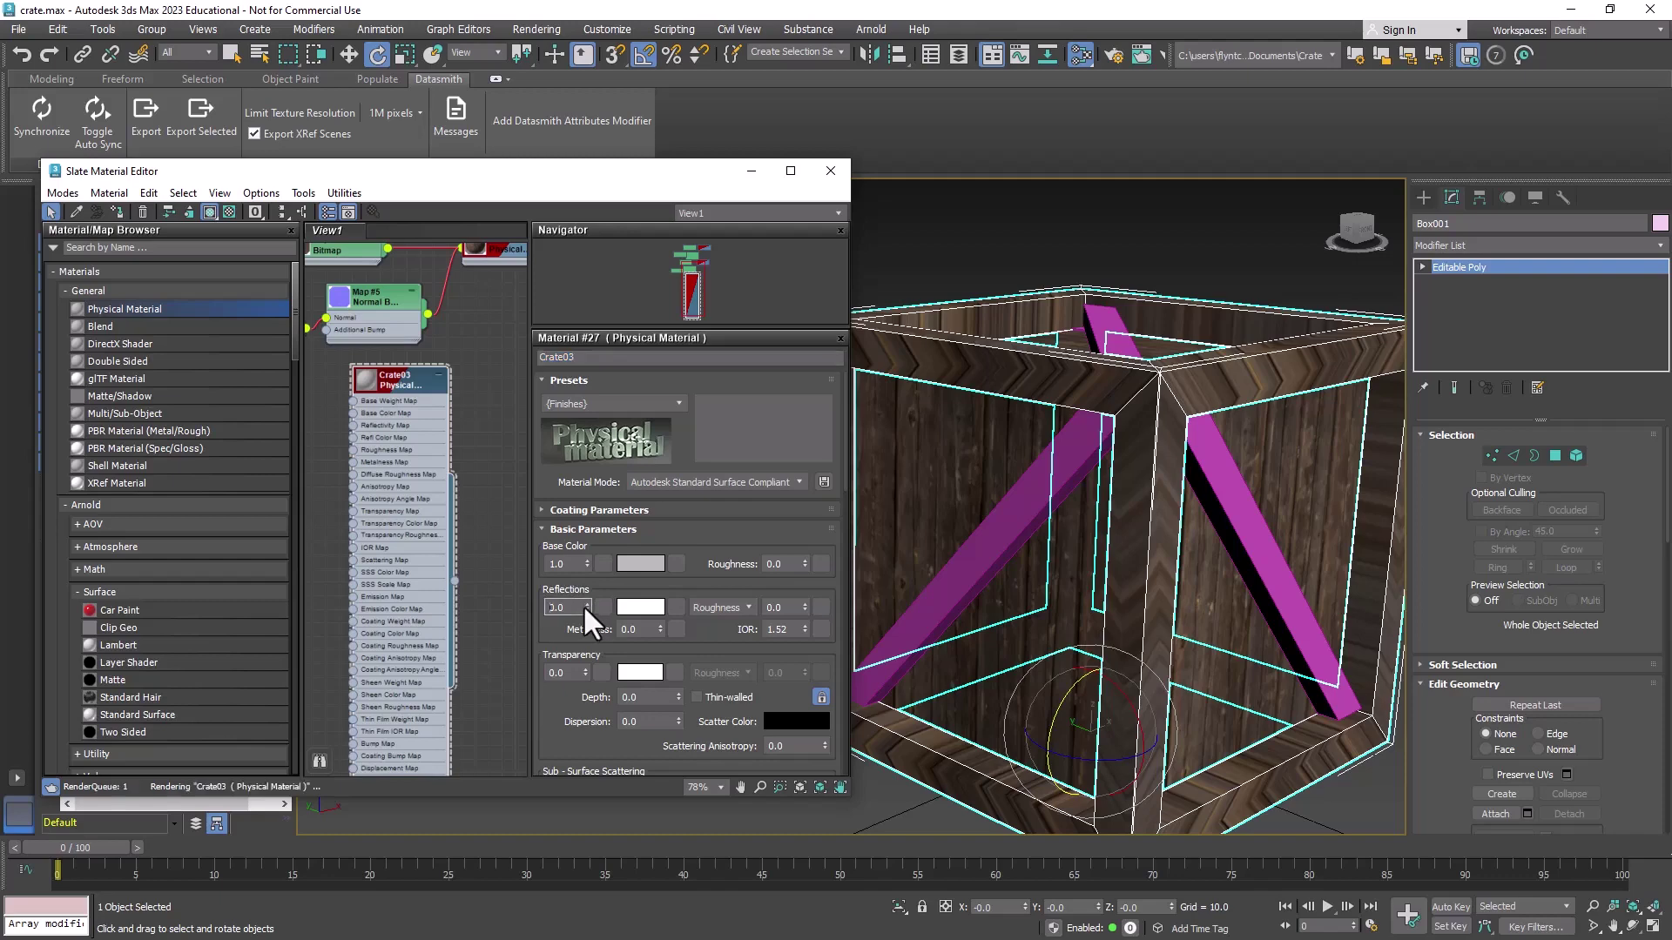
{"action": "left_click_drag", "start_coordinate": [804, 607], "coordinate": [810, 586]}
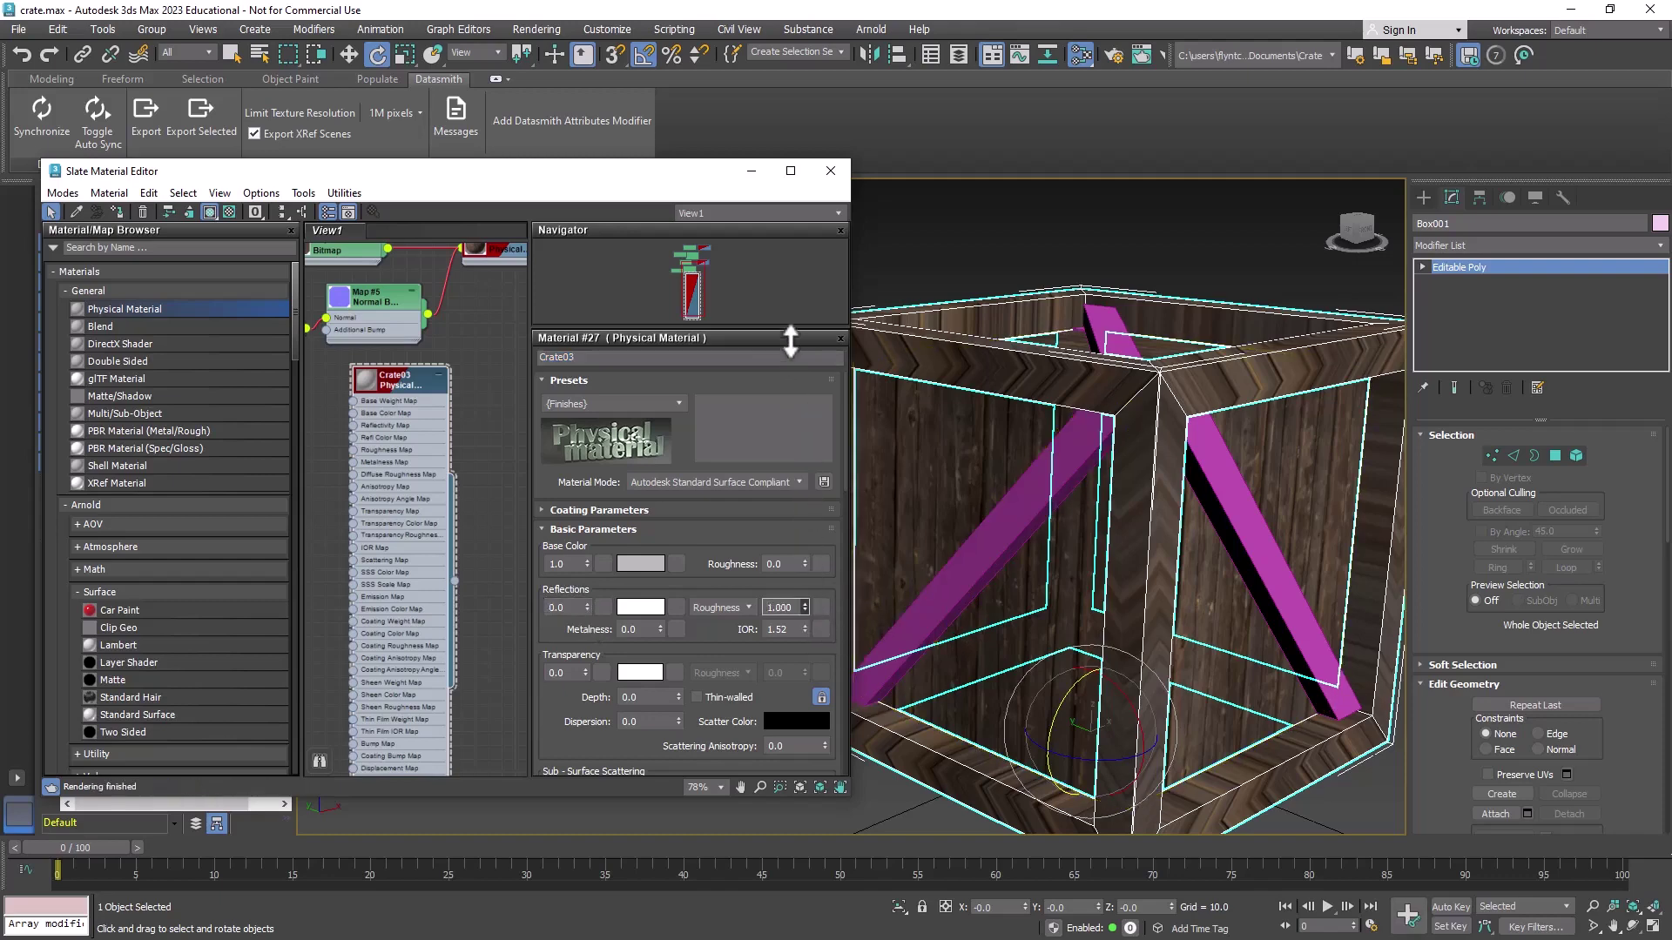
Step: Connect the bitmap TexturesCom_WoodPlanksOld0292_7_seamless_S.jpg to Crate03's Base Color Map and place its node beside the material
{"action": "middle_click_drag", "start_coordinate": [418, 478], "coordinate": [430, 468]}
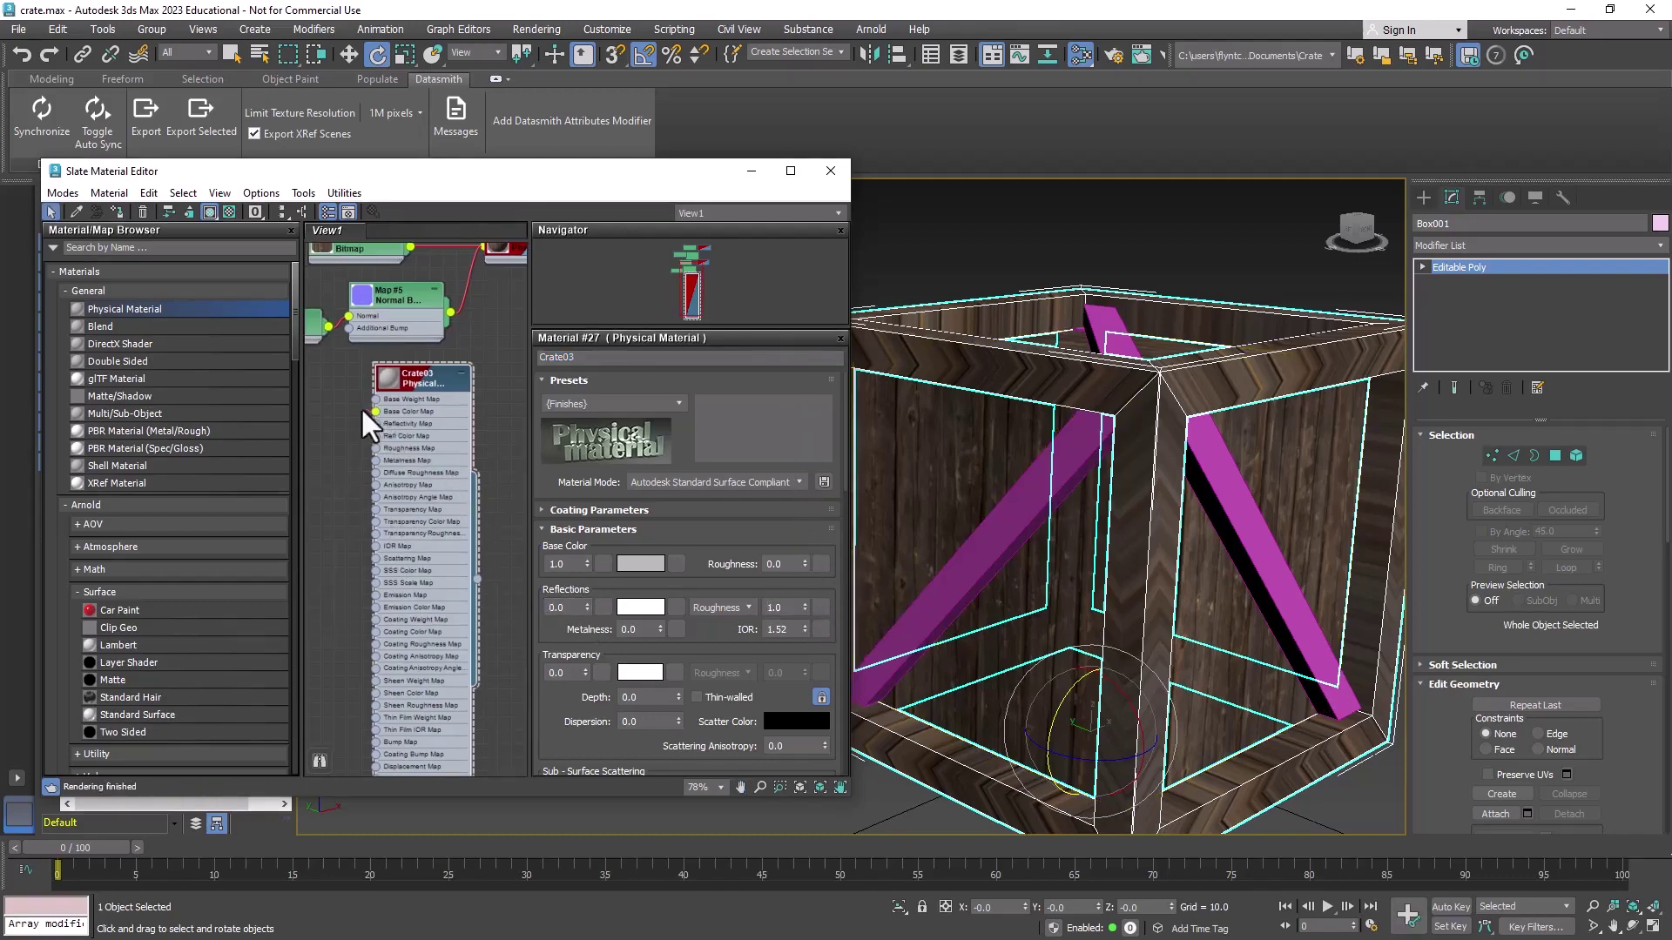
{"action": "left_click_drag", "start_coordinate": [375, 411], "coordinate": [317, 364]}
{"action": "mouse_move", "coordinate": [357, 397]}
{"action": "left_click", "coordinate": [513, 233]}
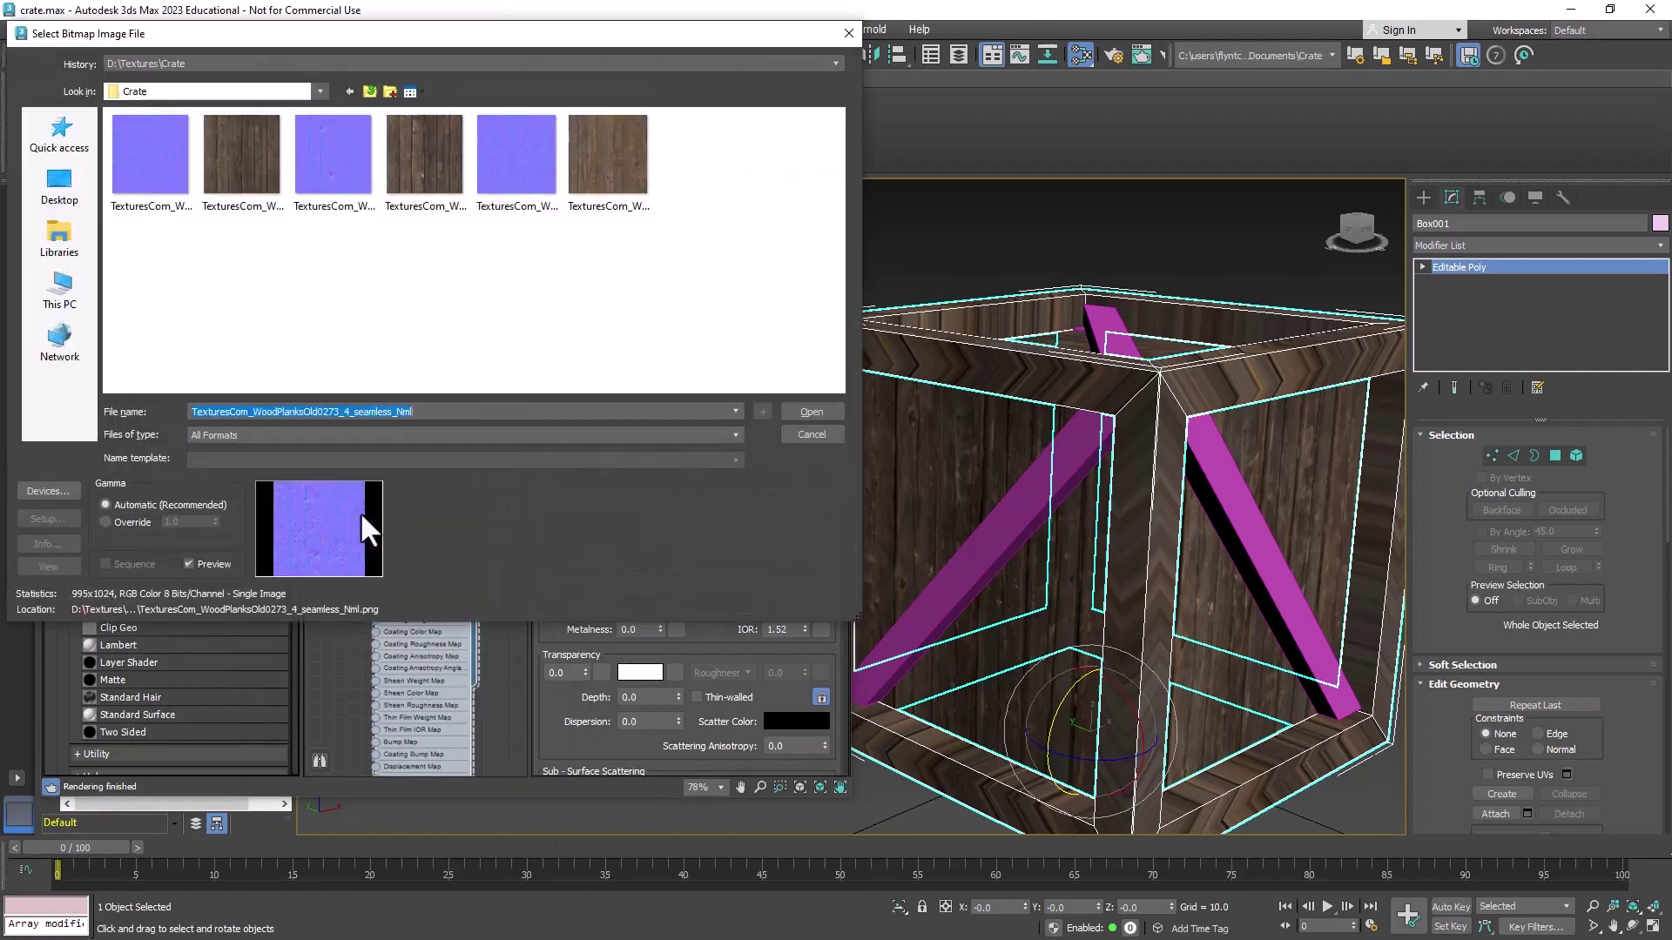
{"action": "left_click", "coordinate": [621, 175]}
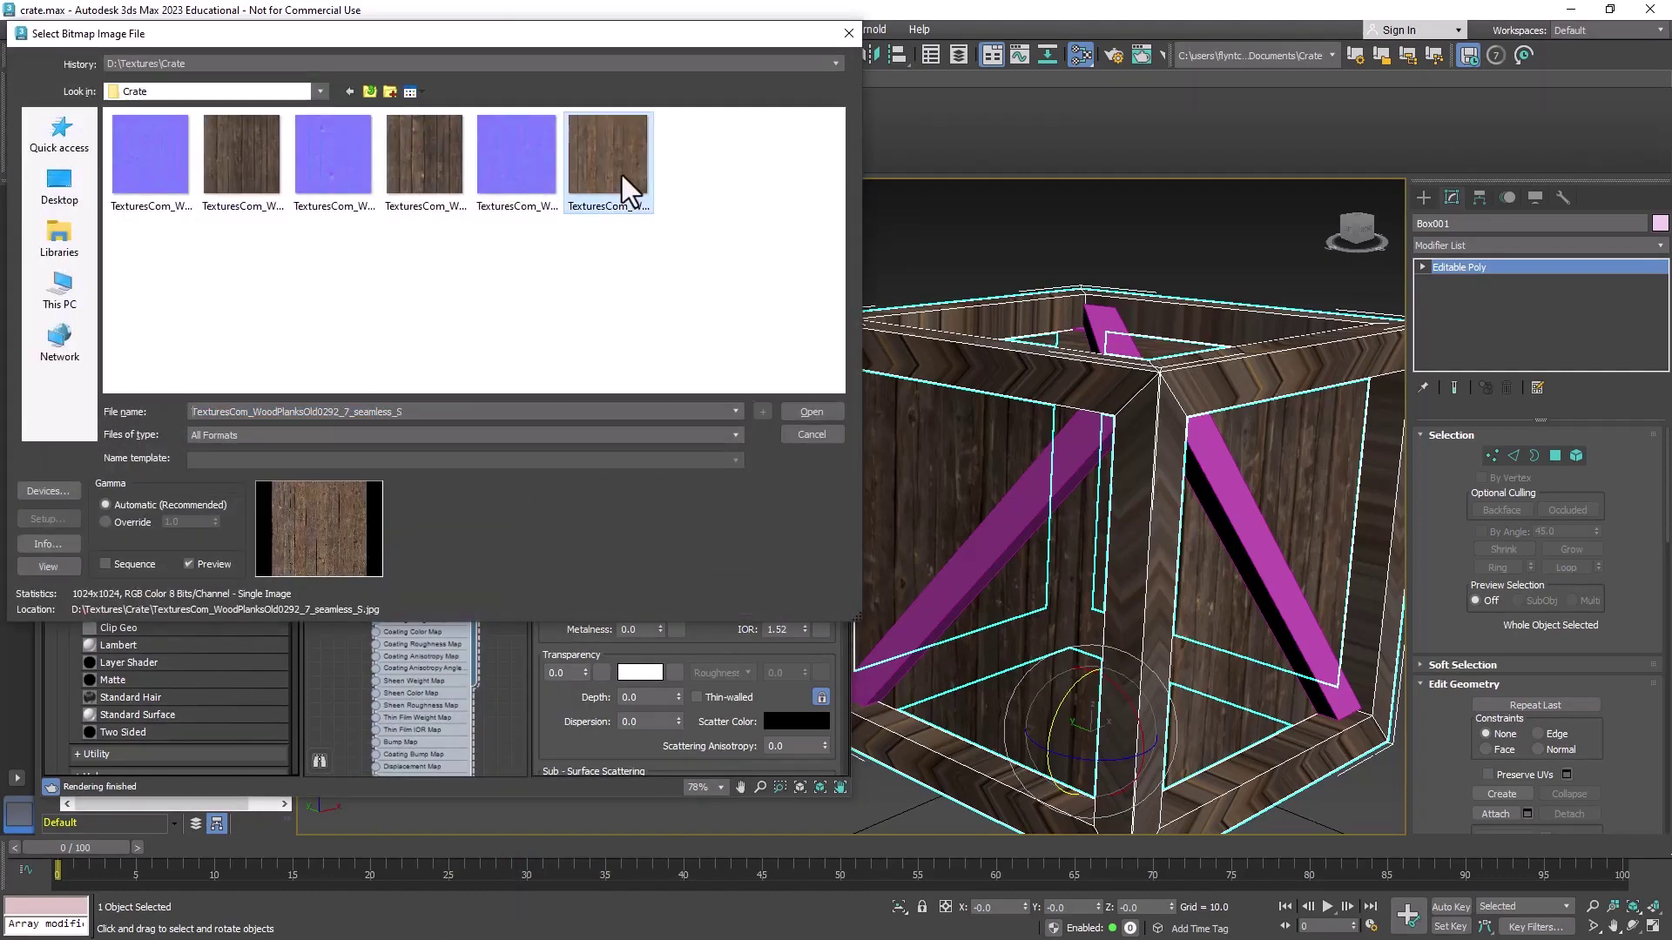
{"action": "left_click", "coordinate": [819, 409]}
{"action": "middle_click_drag", "start_coordinate": [411, 593], "coordinate": [470, 576]}
{"action": "left_click_drag", "start_coordinate": [415, 366], "coordinate": [368, 377]}
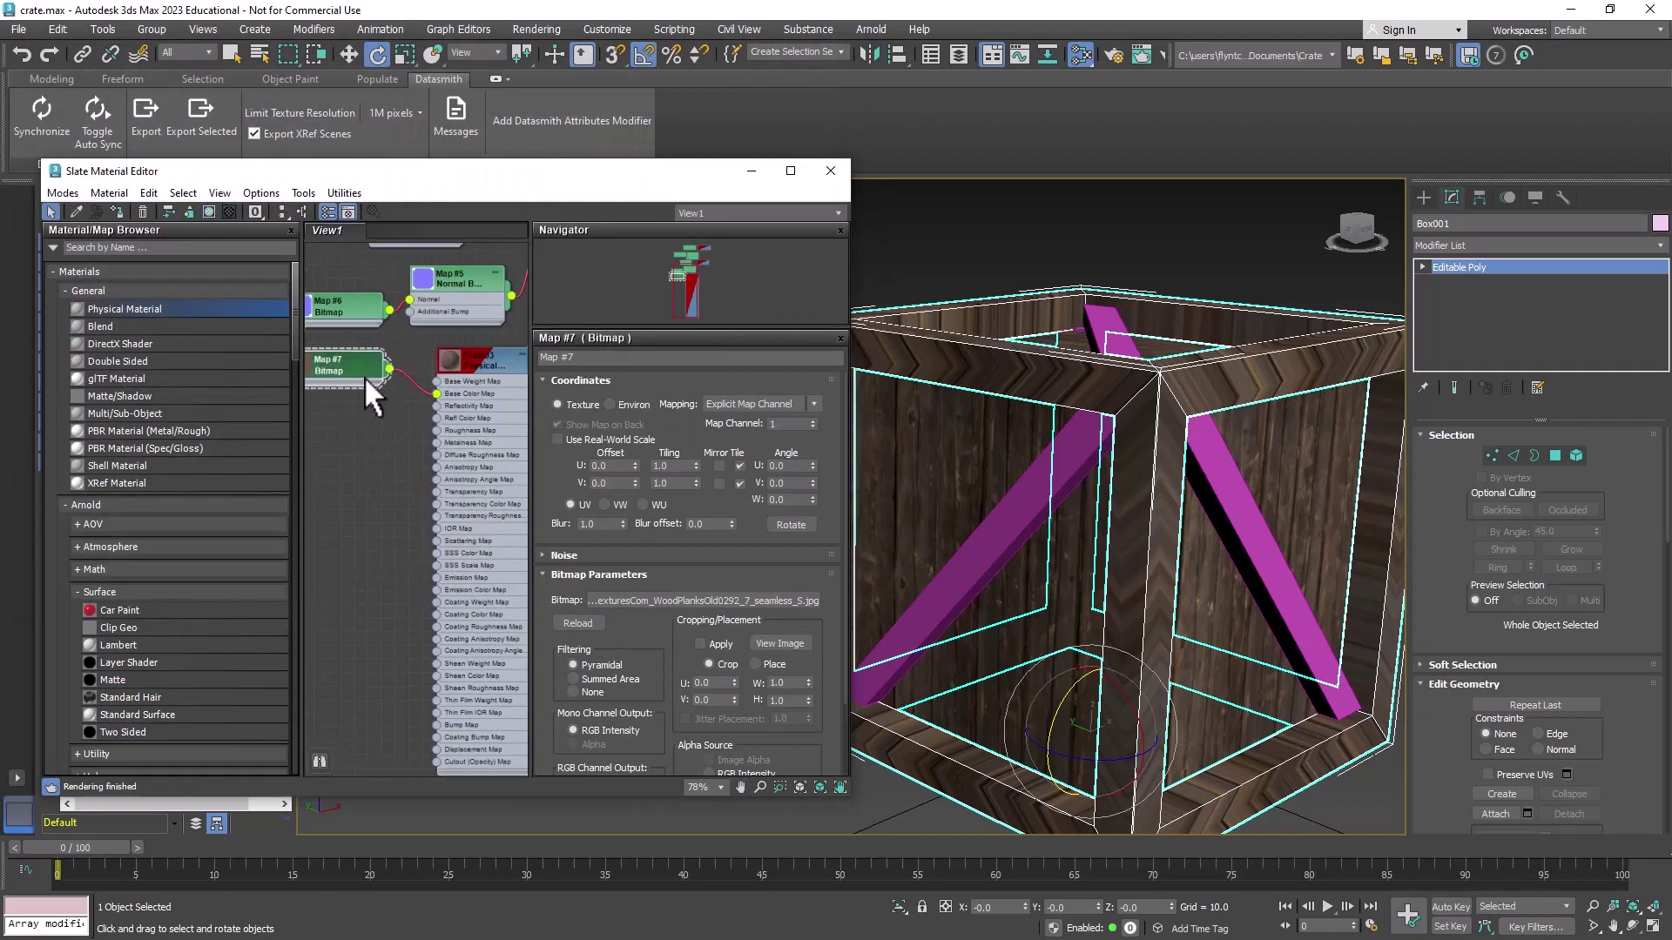
Step: Connect a Normal Bump map to Crate03's Bump Map and place its node beside the material
{"action": "middle_click_drag", "start_coordinate": [392, 593], "coordinate": [400, 515]}
{"action": "left_click_drag", "start_coordinate": [440, 646], "coordinate": [385, 562]}
{"action": "mouse_move", "coordinate": [425, 593]}
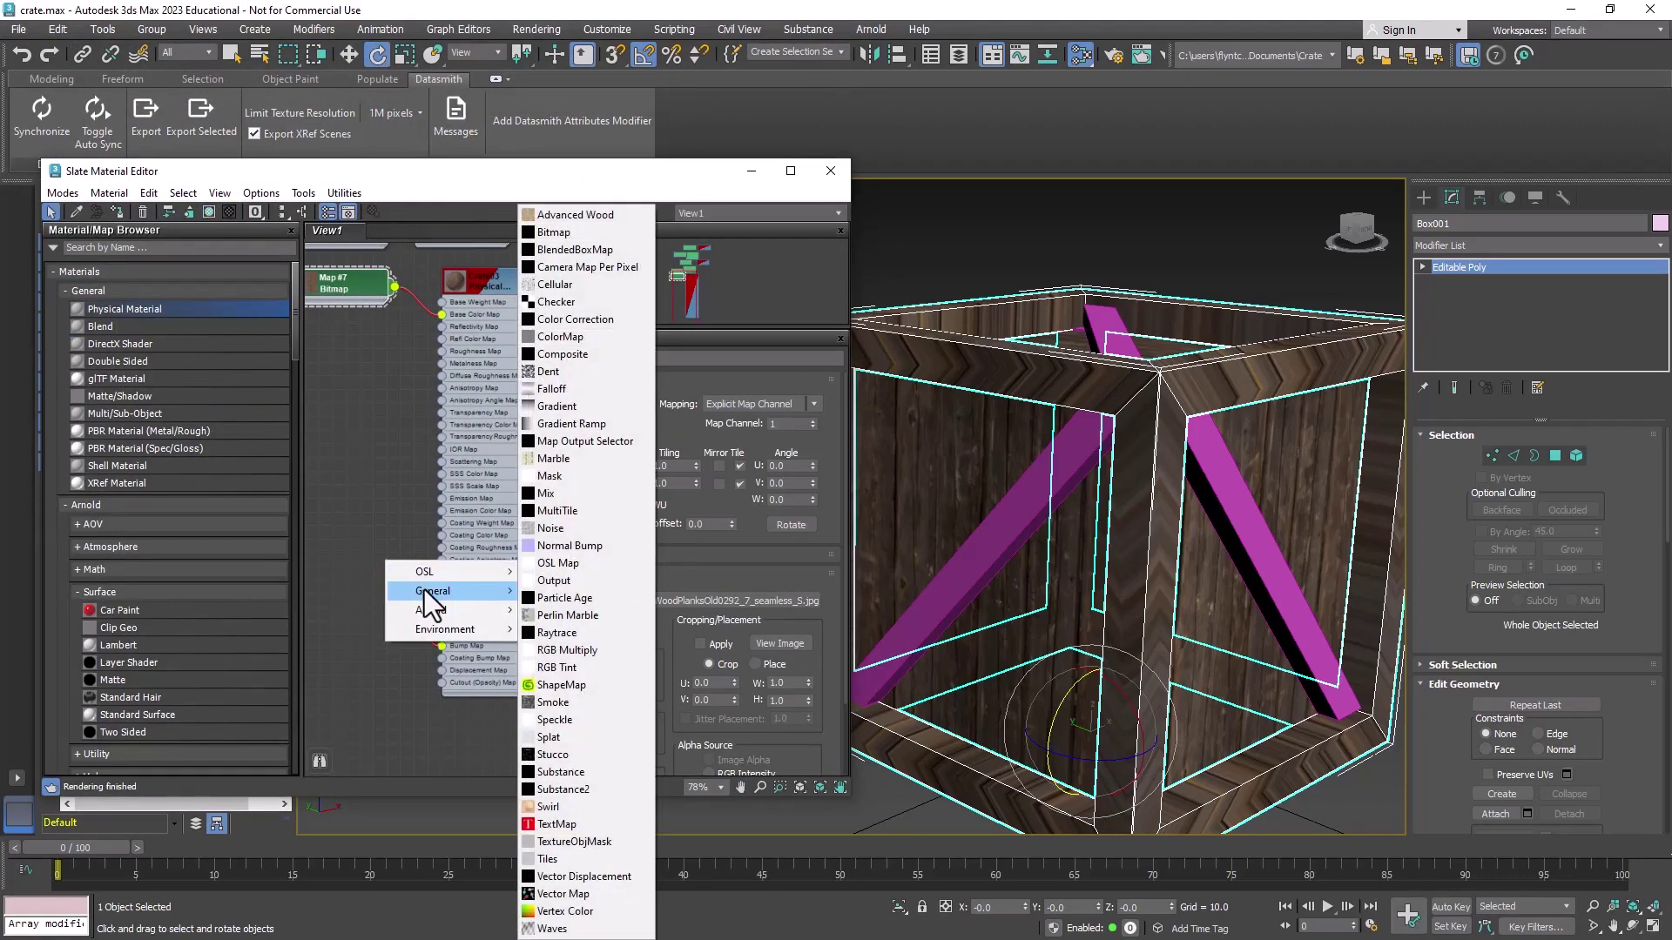
{"action": "left_click", "coordinate": [569, 546]}
{"action": "middle_click_drag", "start_coordinate": [481, 620], "coordinate": [494, 562]}
{"action": "left_click_drag", "start_coordinate": [496, 566], "coordinate": [458, 615]}
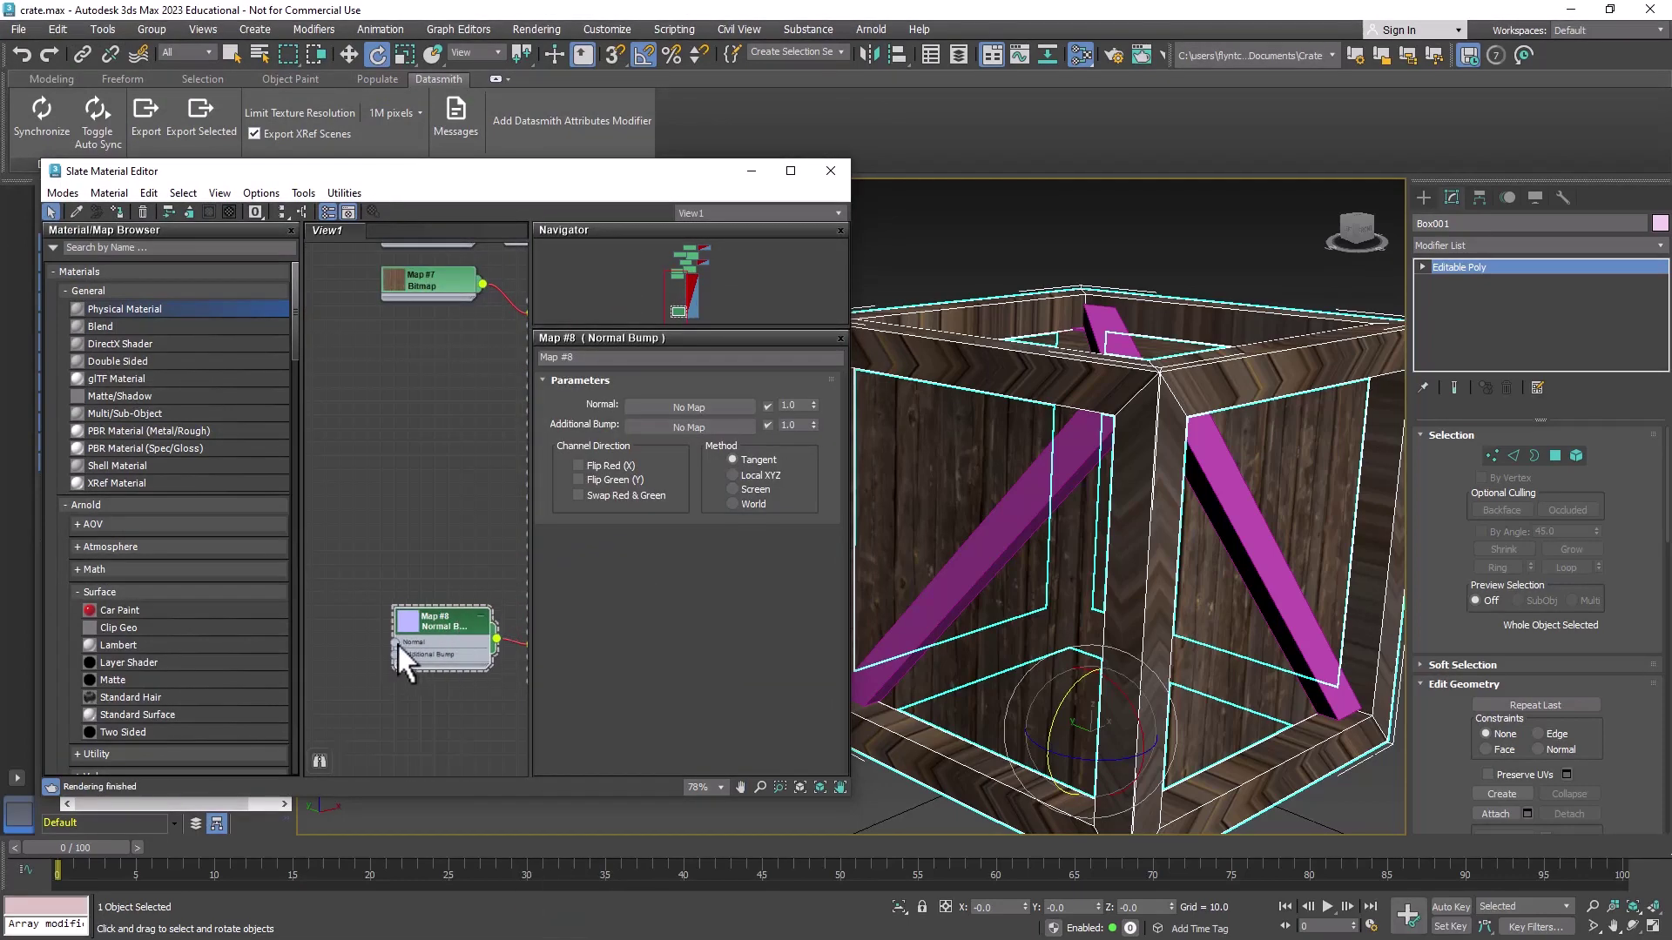
Step: Load the bitmap TexturesCom_WoodPlanksOld0292_7_seamless_Nml.png into the Normal input of Crate03's Normal Bump node
{"action": "left_click_drag", "start_coordinate": [315, 562], "coordinate": [314, 561]}
{"action": "mouse_move", "coordinate": [391, 594]}
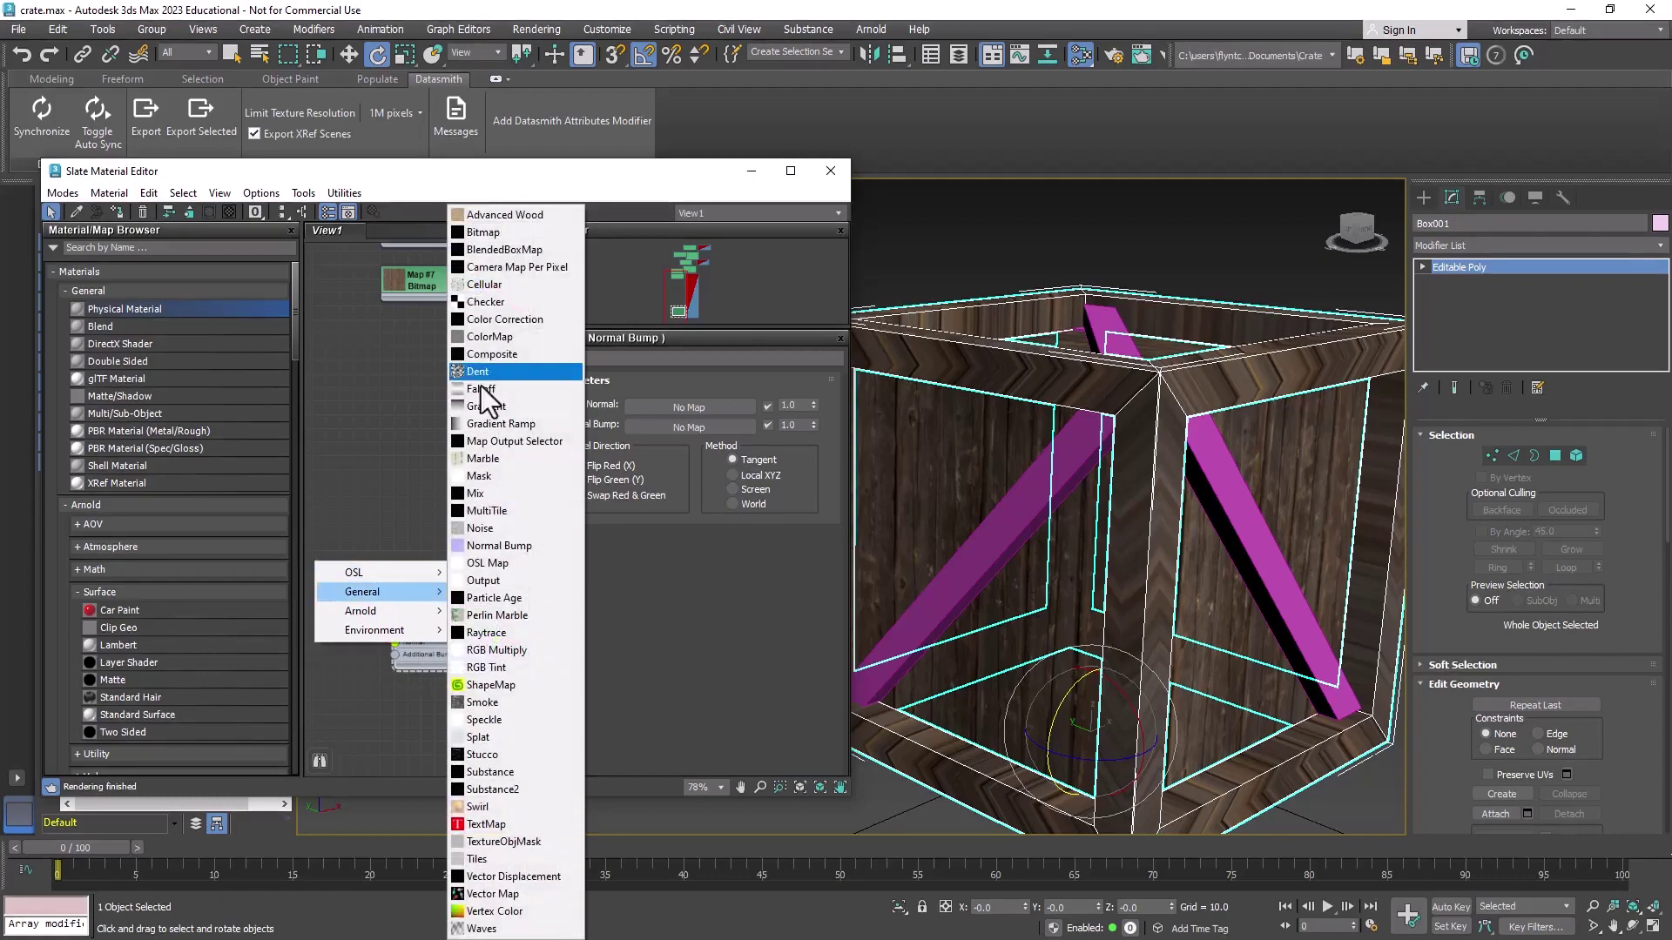
{"action": "left_click", "coordinate": [481, 231]}
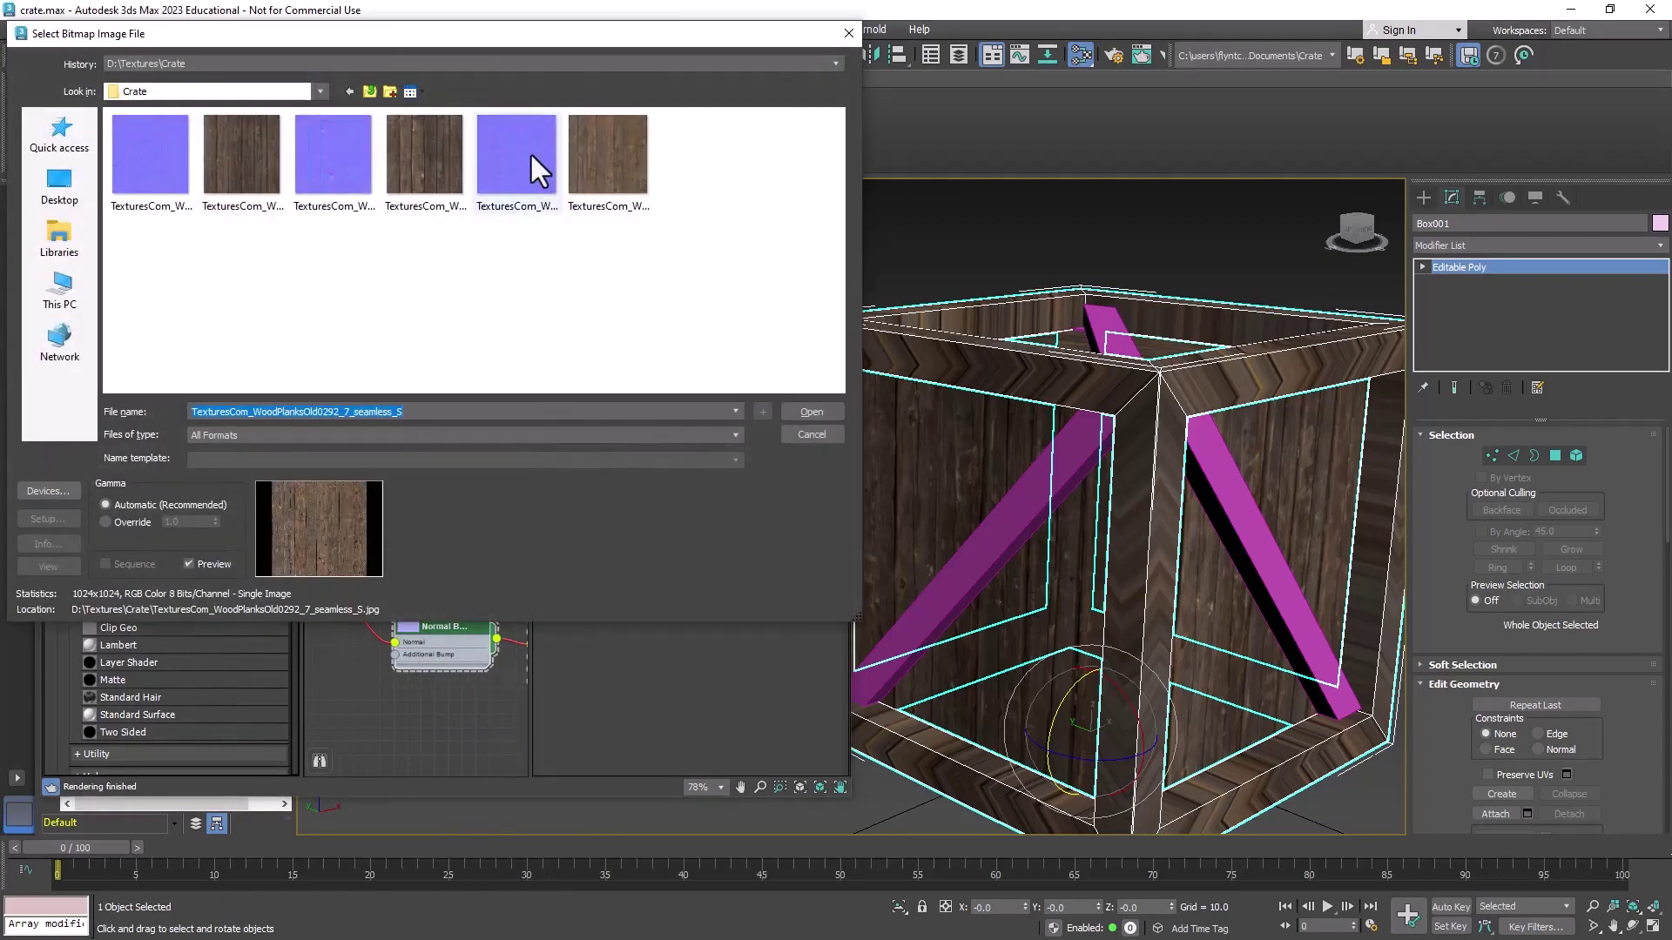
{"action": "left_click", "coordinate": [529, 152]}
{"action": "left_click", "coordinate": [795, 406]}
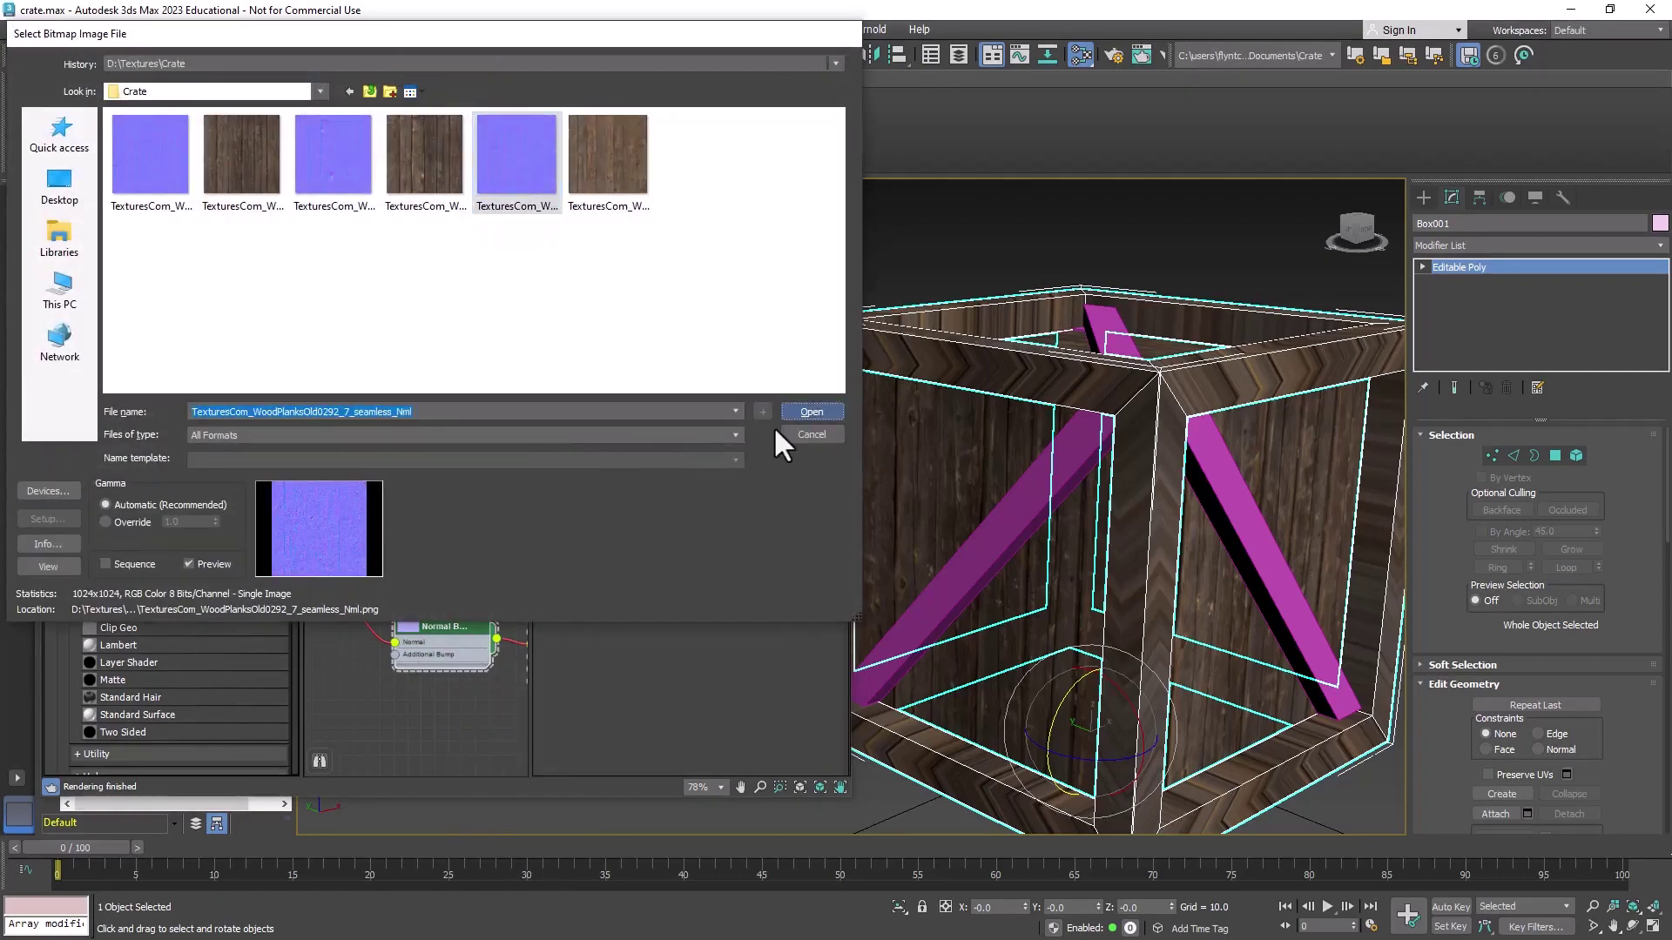
Step: Collapse the Crate03 material node and move its Normal Bump and normal bitmap nodes up beneath its color bitmap
{"action": "middle_click_drag", "start_coordinate": [466, 679], "coordinate": [427, 392]}
{"action": "double_click", "coordinate": [421, 372]}
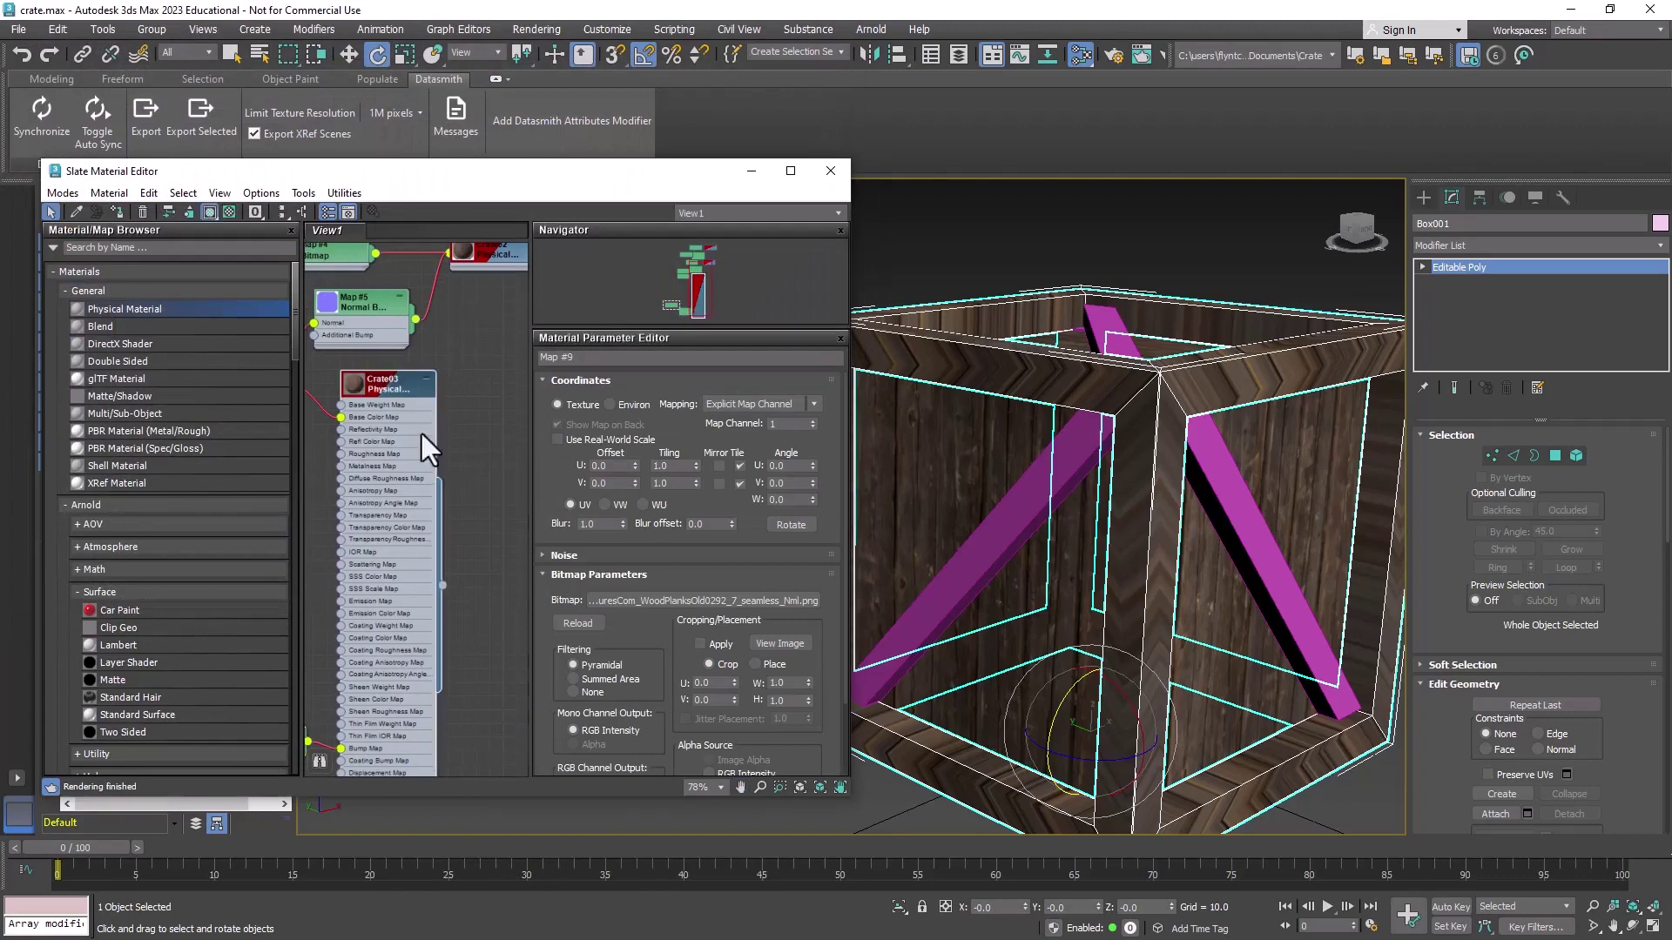
{"action": "left_click", "coordinate": [427, 379]}
{"action": "middle_click_drag", "start_coordinate": [416, 475], "coordinate": [534, 448]}
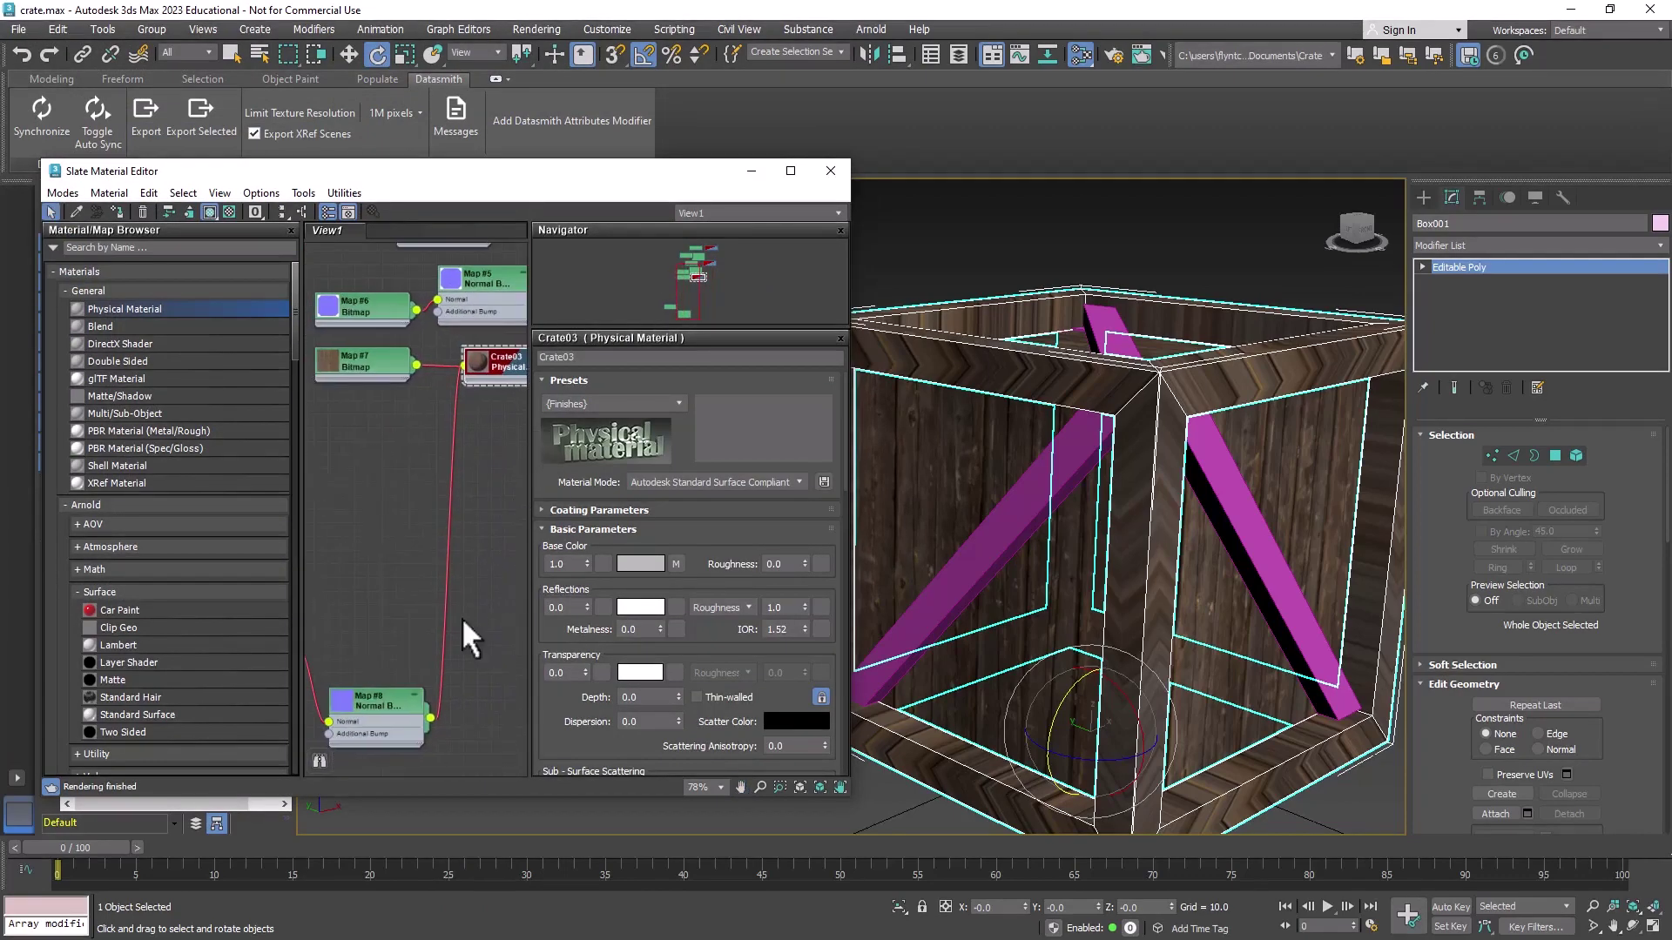
{"action": "left_click_drag", "start_coordinate": [389, 694], "coordinate": [389, 452]}
{"action": "middle_click_drag", "start_coordinate": [398, 651], "coordinate": [506, 579]}
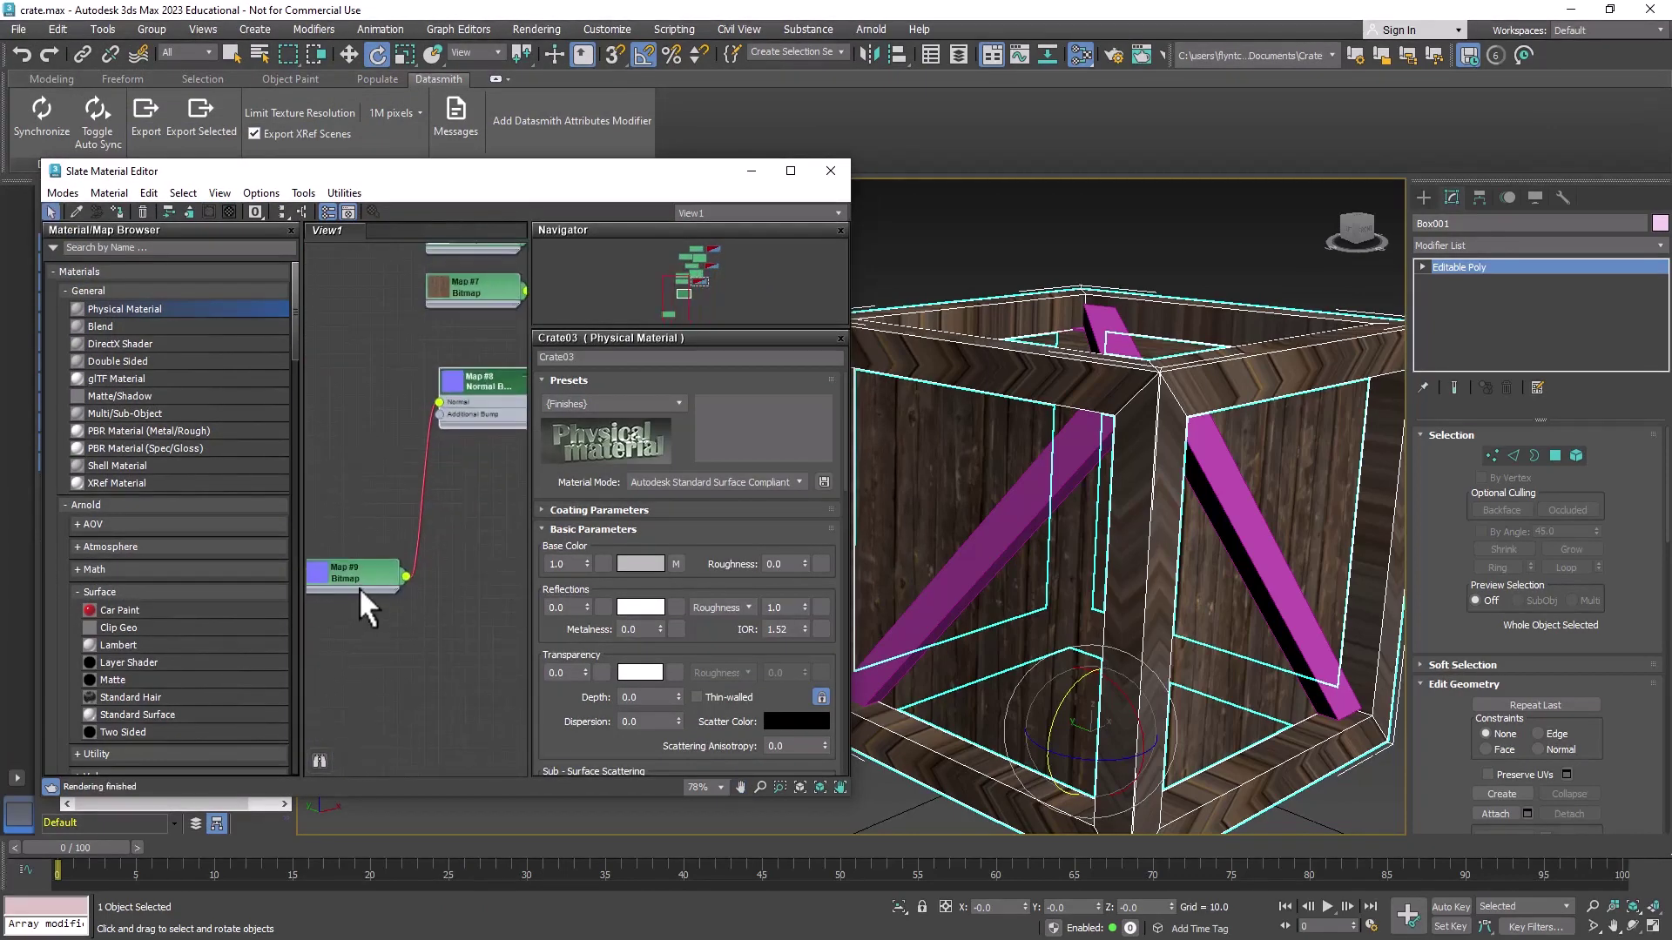
{"action": "left_click_drag", "start_coordinate": [359, 587], "coordinate": [371, 382]}
{"action": "middle_click_drag", "start_coordinate": [385, 460], "coordinate": [294, 468]}
{"action": "middle_click_drag", "start_coordinate": [526, 471], "coordinate": [468, 536]}
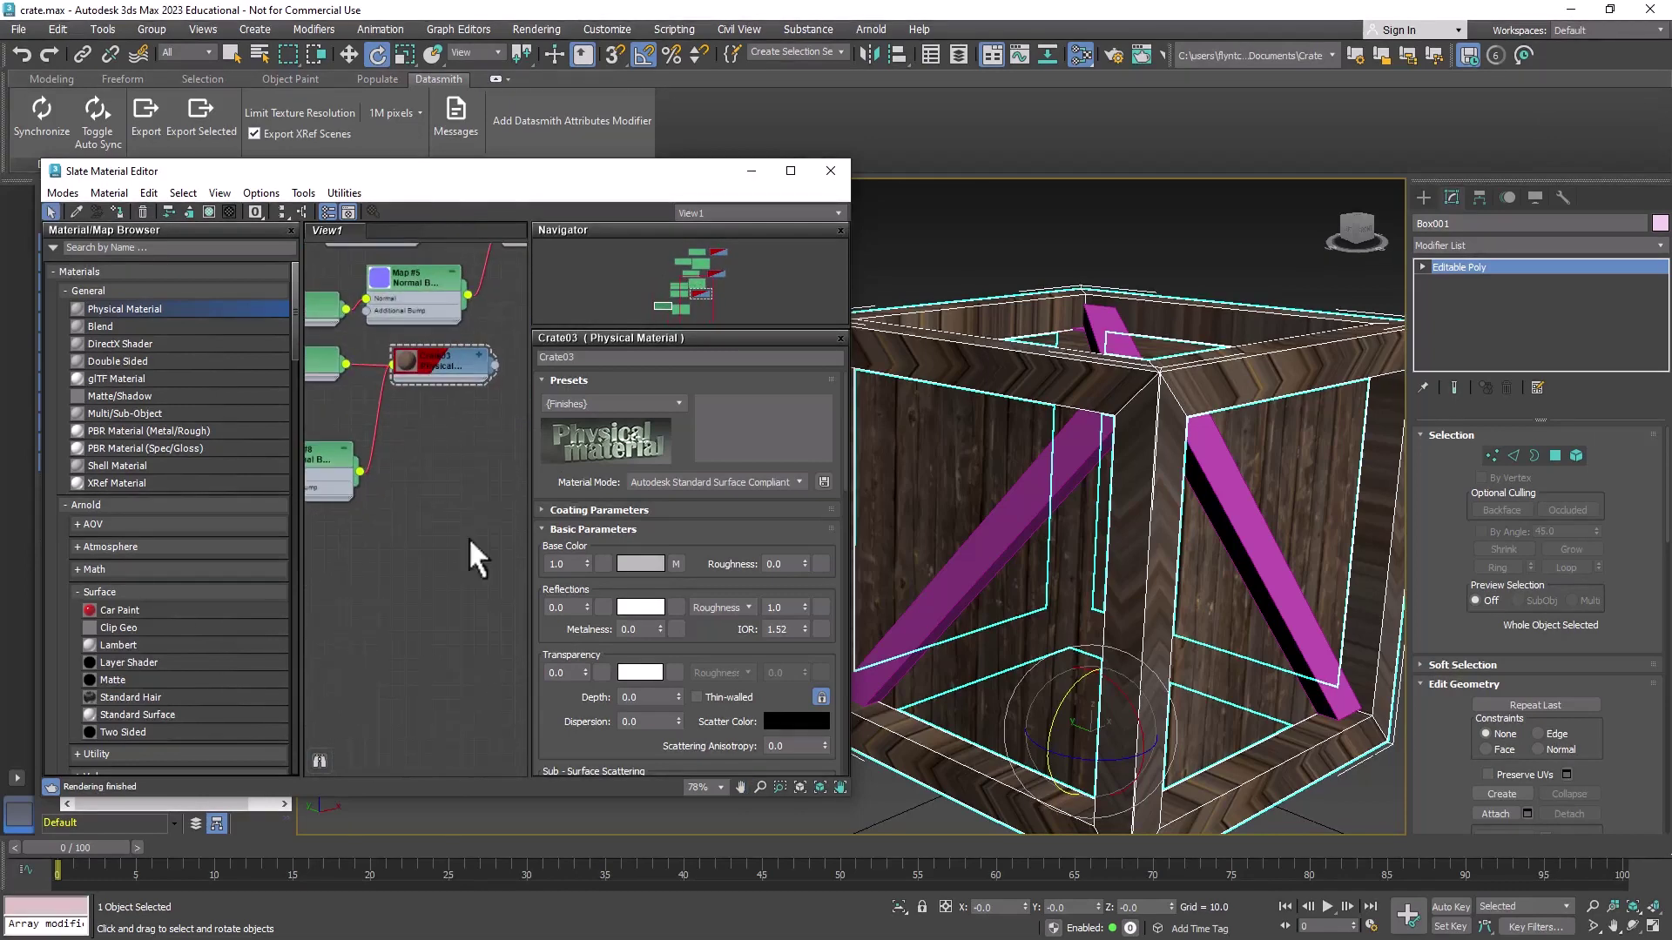
Step: Select all six diagonal braces of the crate and assign the Crate03 material to the selection
{"action": "middle_click_drag", "start_coordinate": [489, 395], "coordinate": [440, 404]}
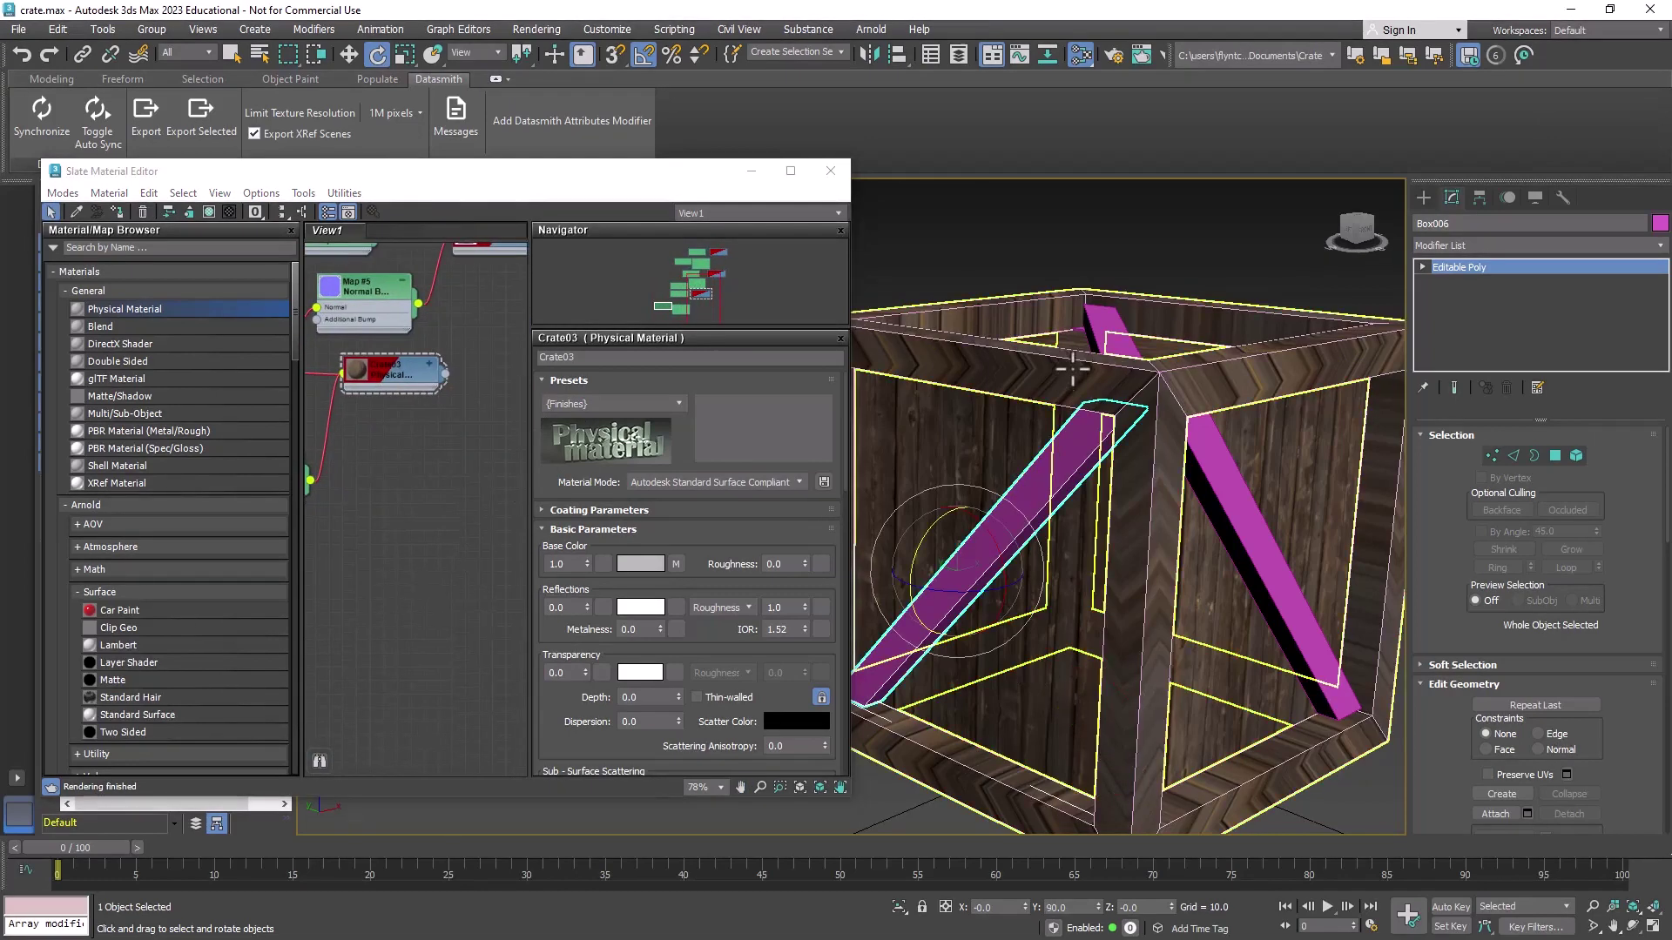
{"action": "left_click", "coordinate": [1108, 346]}
{"action": "left_click", "coordinate": [1109, 345], "text": "ctrl"}
{"action": "left_click", "coordinate": [1214, 484], "text": "ctrl"}
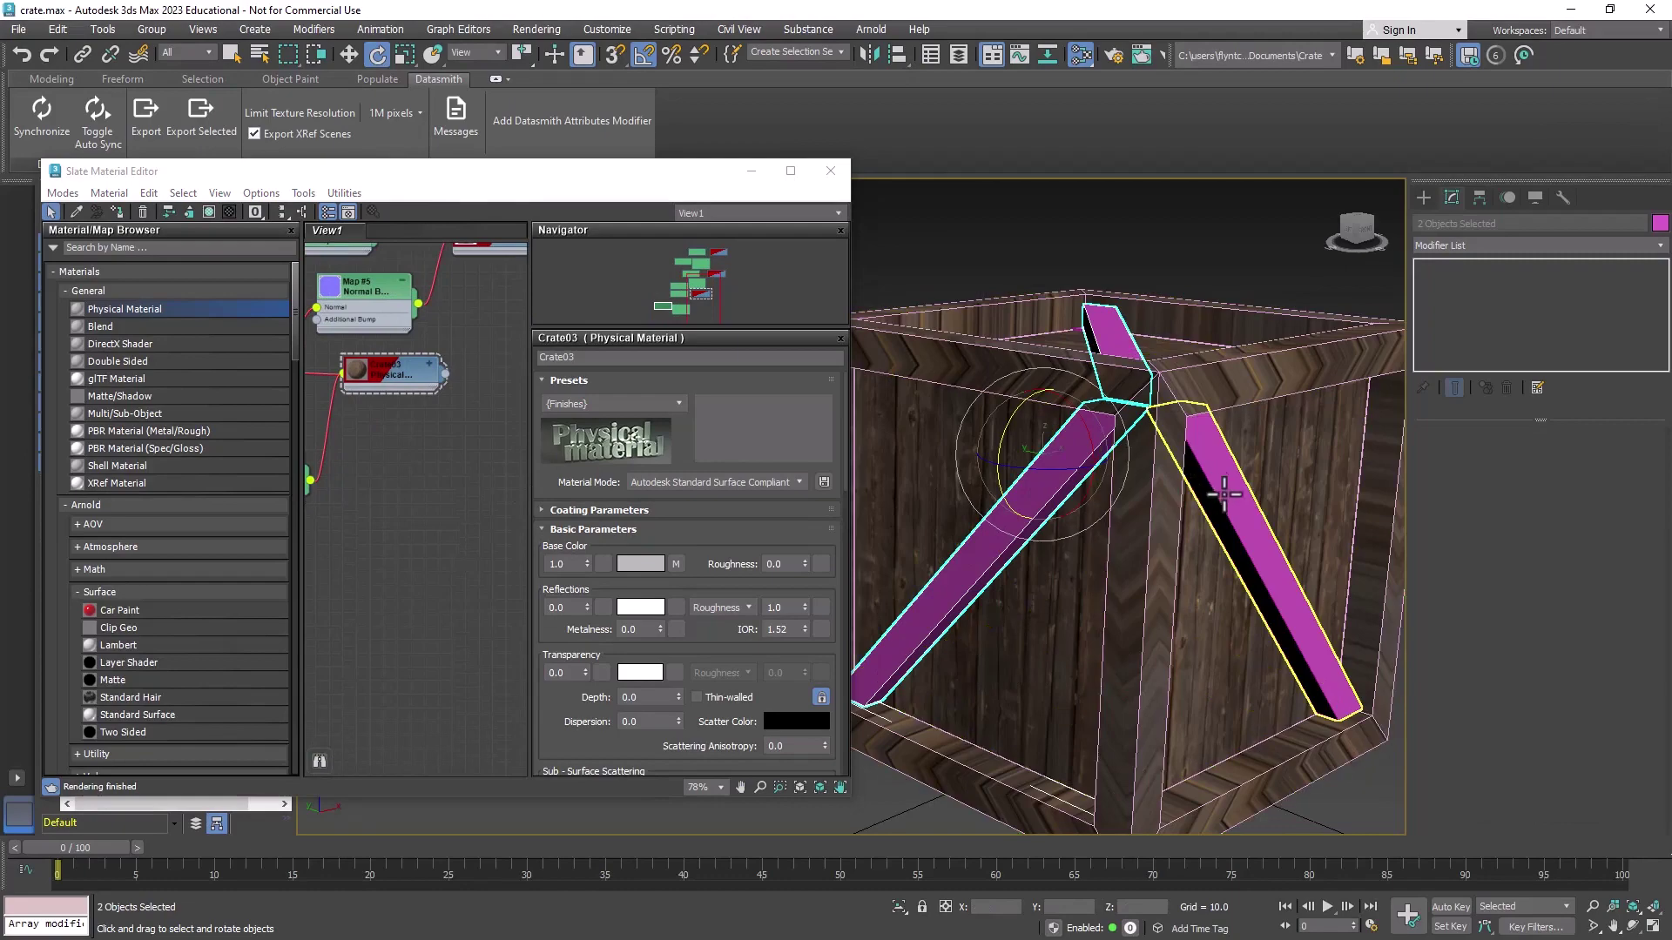
{"action": "middle_click_drag", "start_coordinate": [1303, 627], "coordinate": [1092, 620], "text": "alt"}
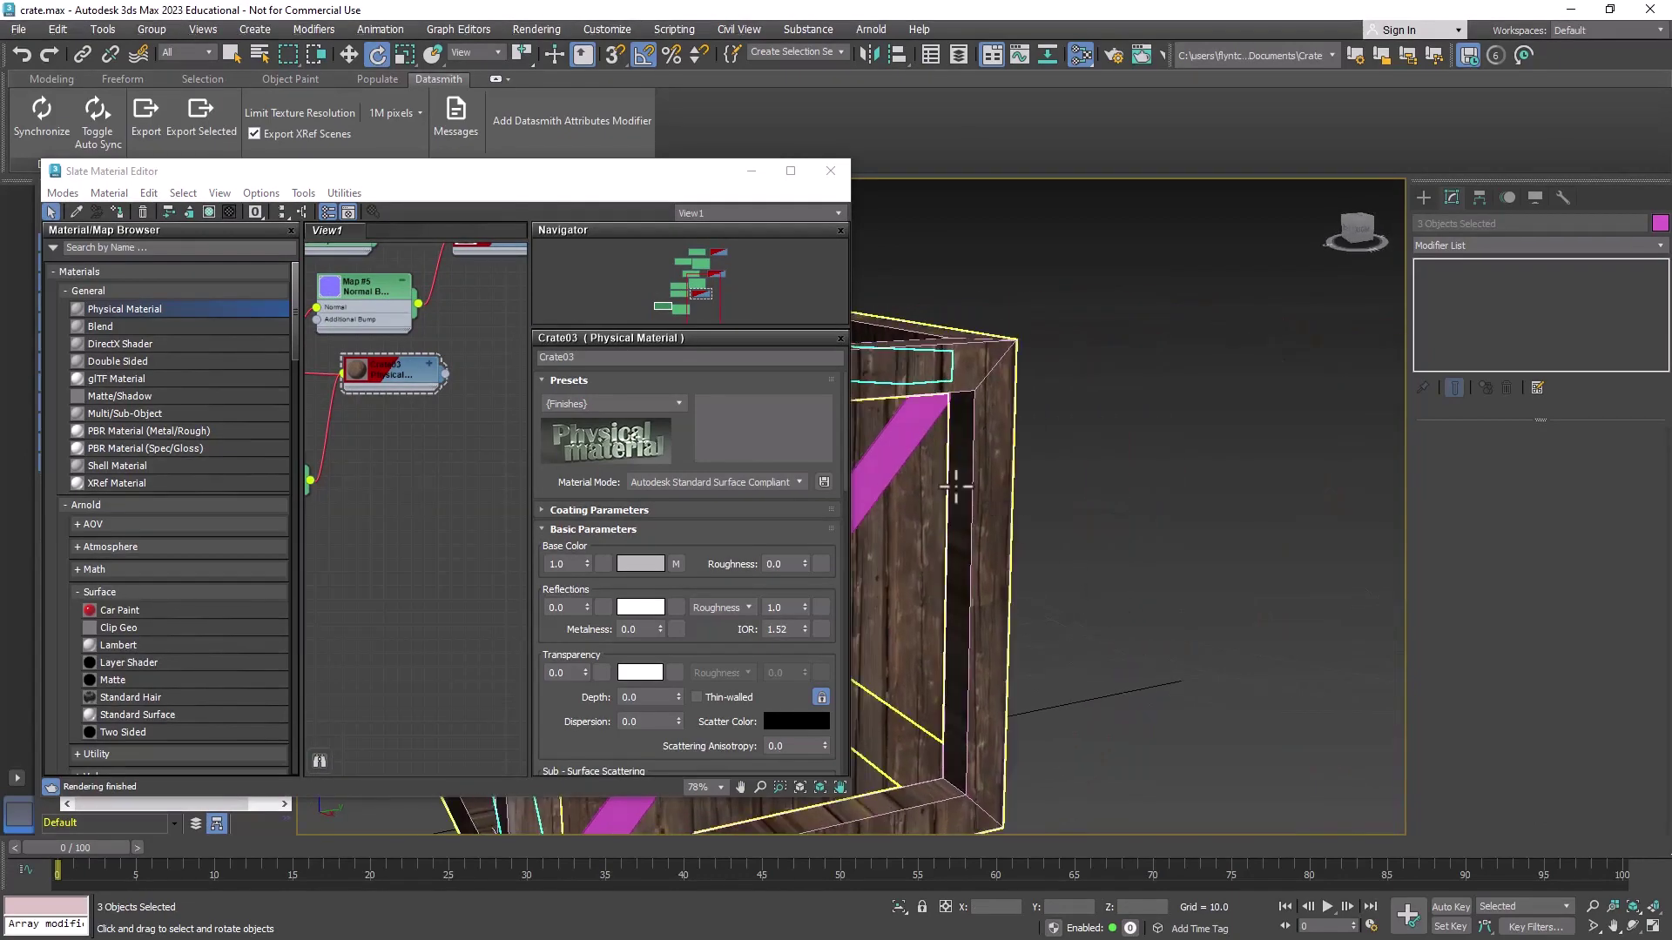
{"action": "left_click", "coordinate": [890, 447], "text": "ctrl"}
{"action": "middle_click_drag", "start_coordinate": [964, 514], "coordinate": [1179, 641]}
{"action": "left_click", "coordinate": [1177, 499], "text": "ctrl"}
{"action": "left_click", "coordinate": [945, 522], "text": "ctrl"}
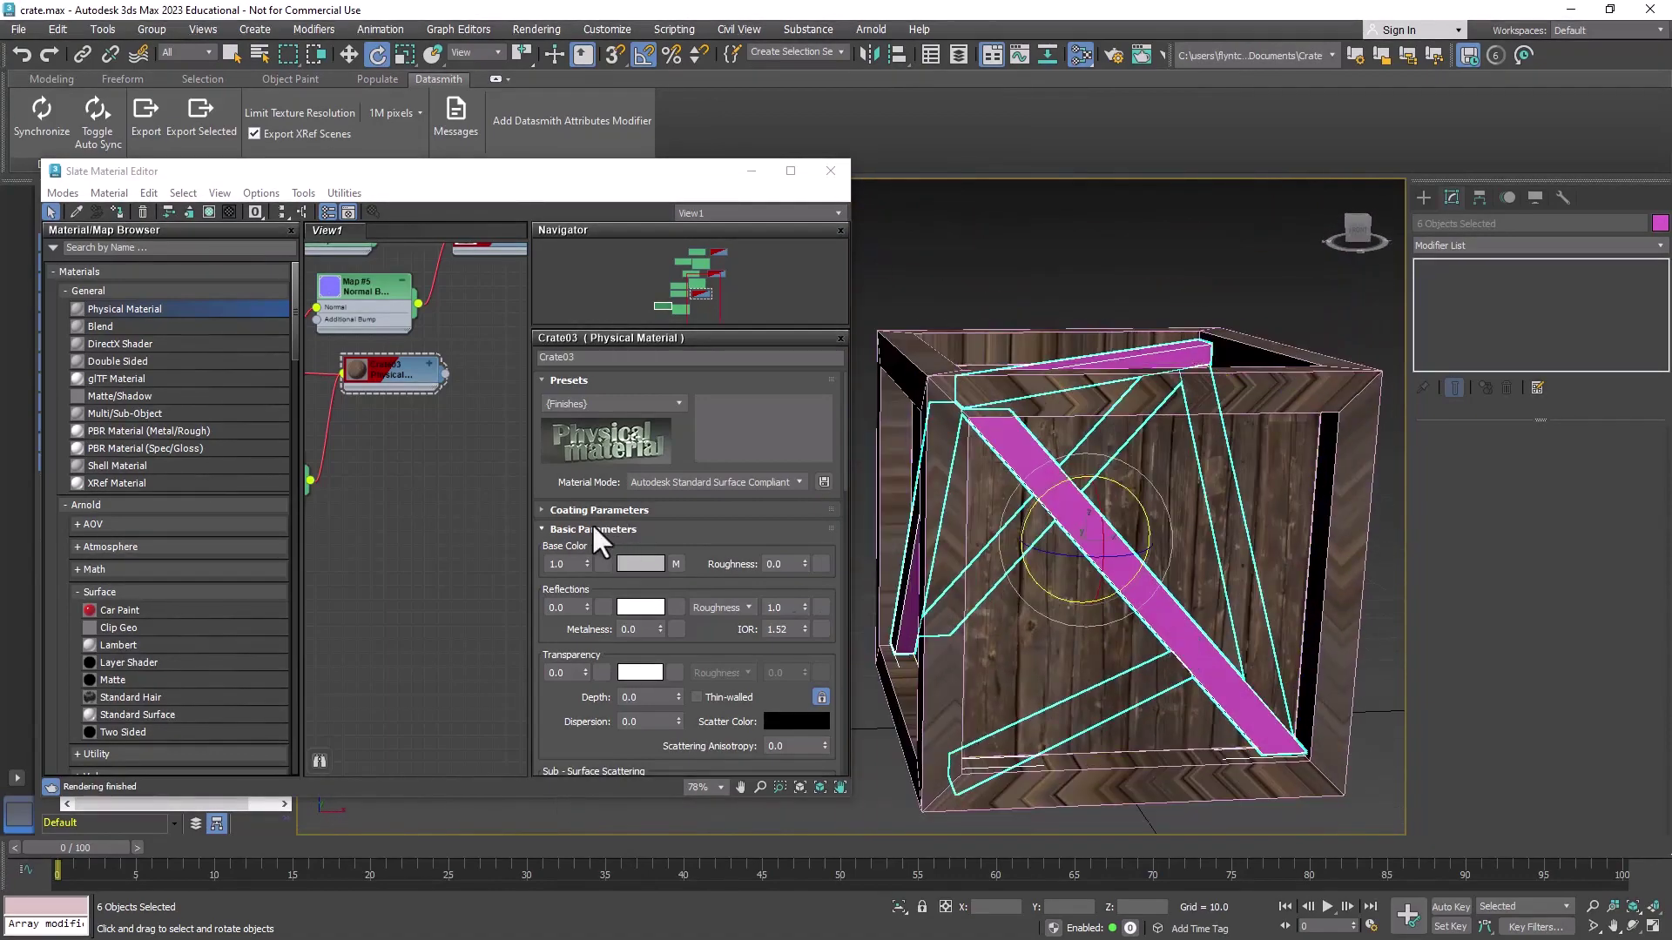
{"action": "left_click_drag", "start_coordinate": [446, 373], "coordinate": [1180, 653]}
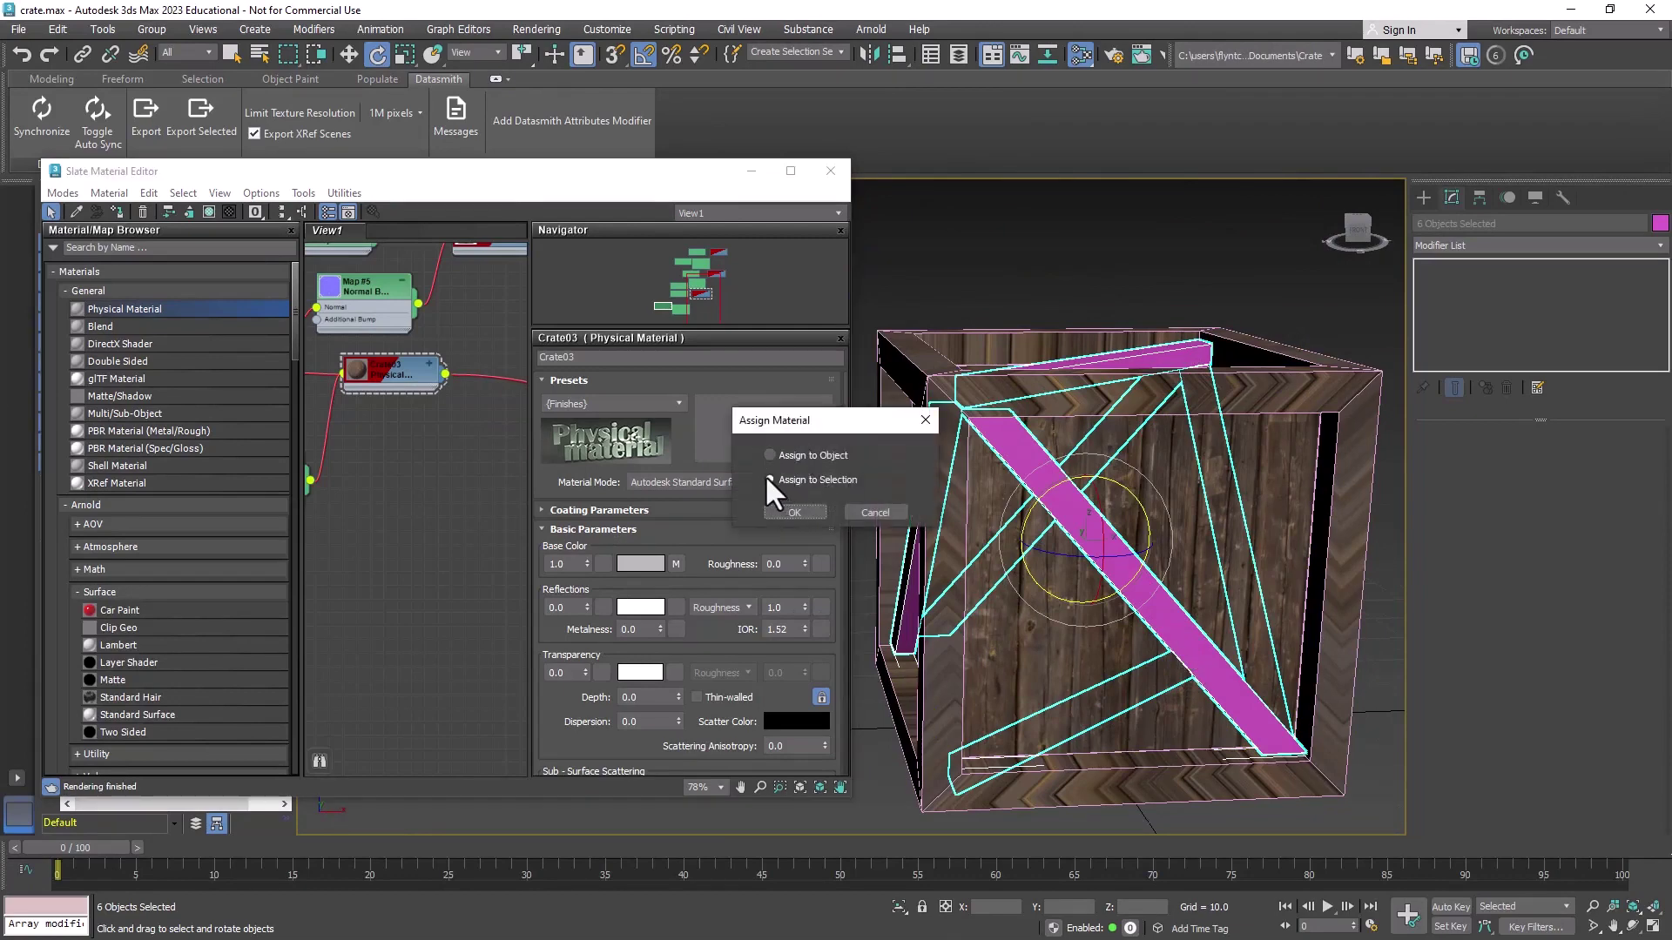
{"action": "left_click", "coordinate": [784, 512]}
Step: Add a UVW Map modifier with Box mapping to the crate's outer frame
{"action": "middle_click_drag", "start_coordinate": [1167, 627], "coordinate": [1345, 683]}
{"action": "scroll", "coordinate": [1348, 682], "scroll_direction": "down", "scroll_amount": 3}
{"action": "scroll", "coordinate": [1239, 656], "scroll_direction": "up", "scroll_amount": 6}
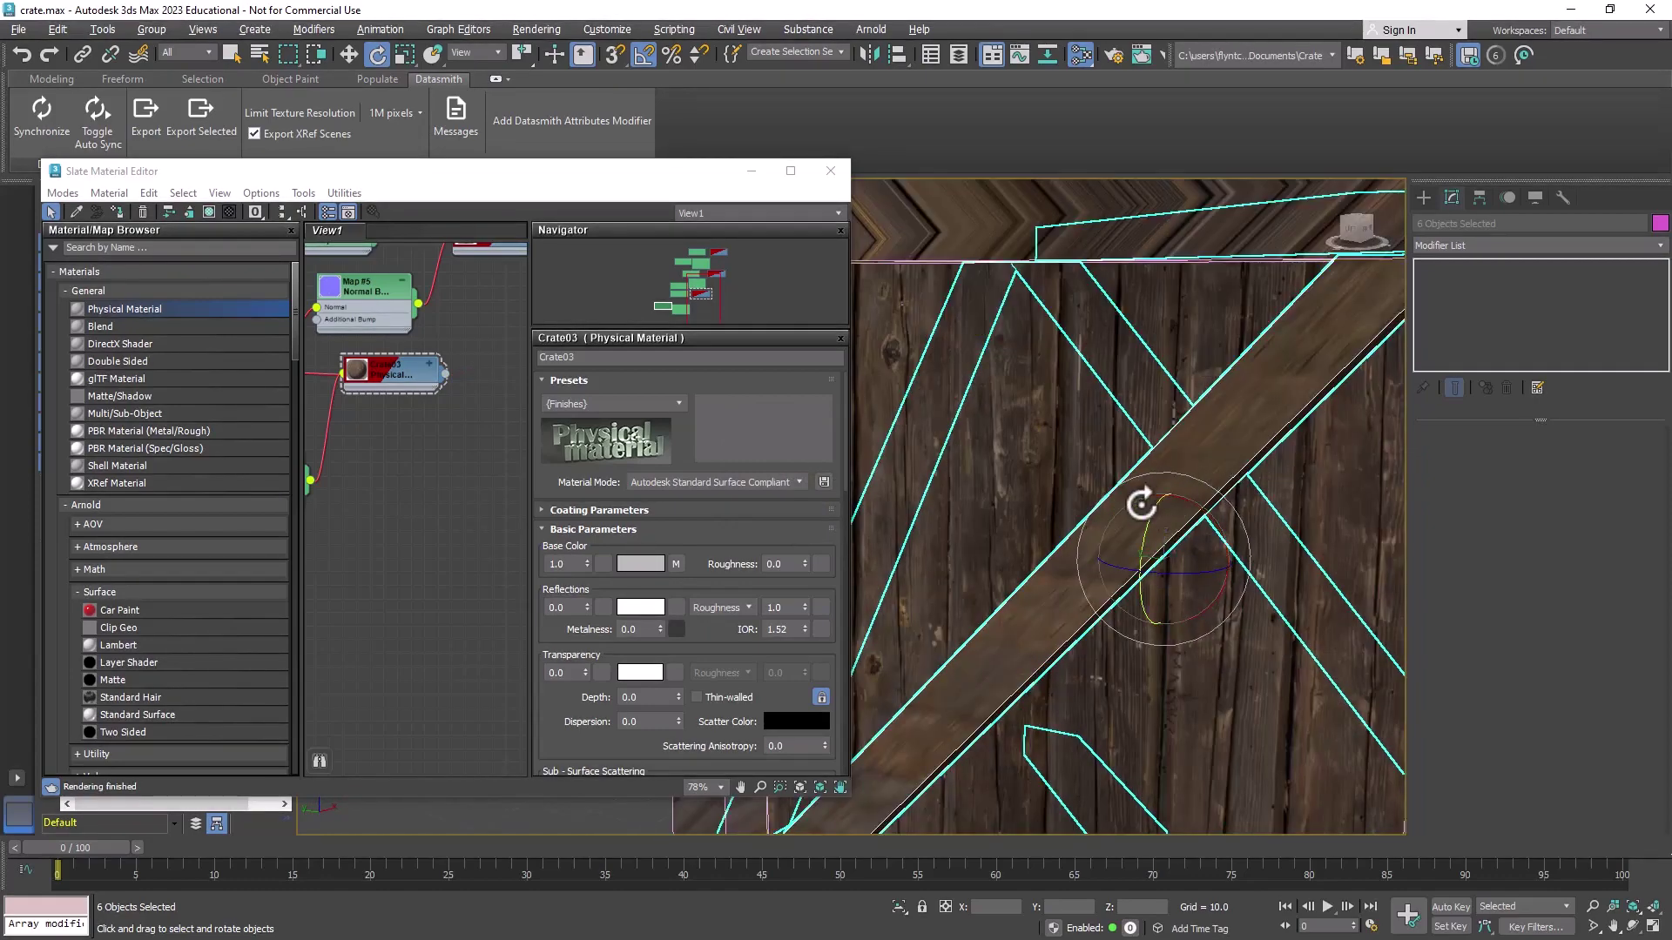
{"action": "scroll", "coordinate": [1186, 548], "scroll_direction": "down", "scroll_amount": 5}
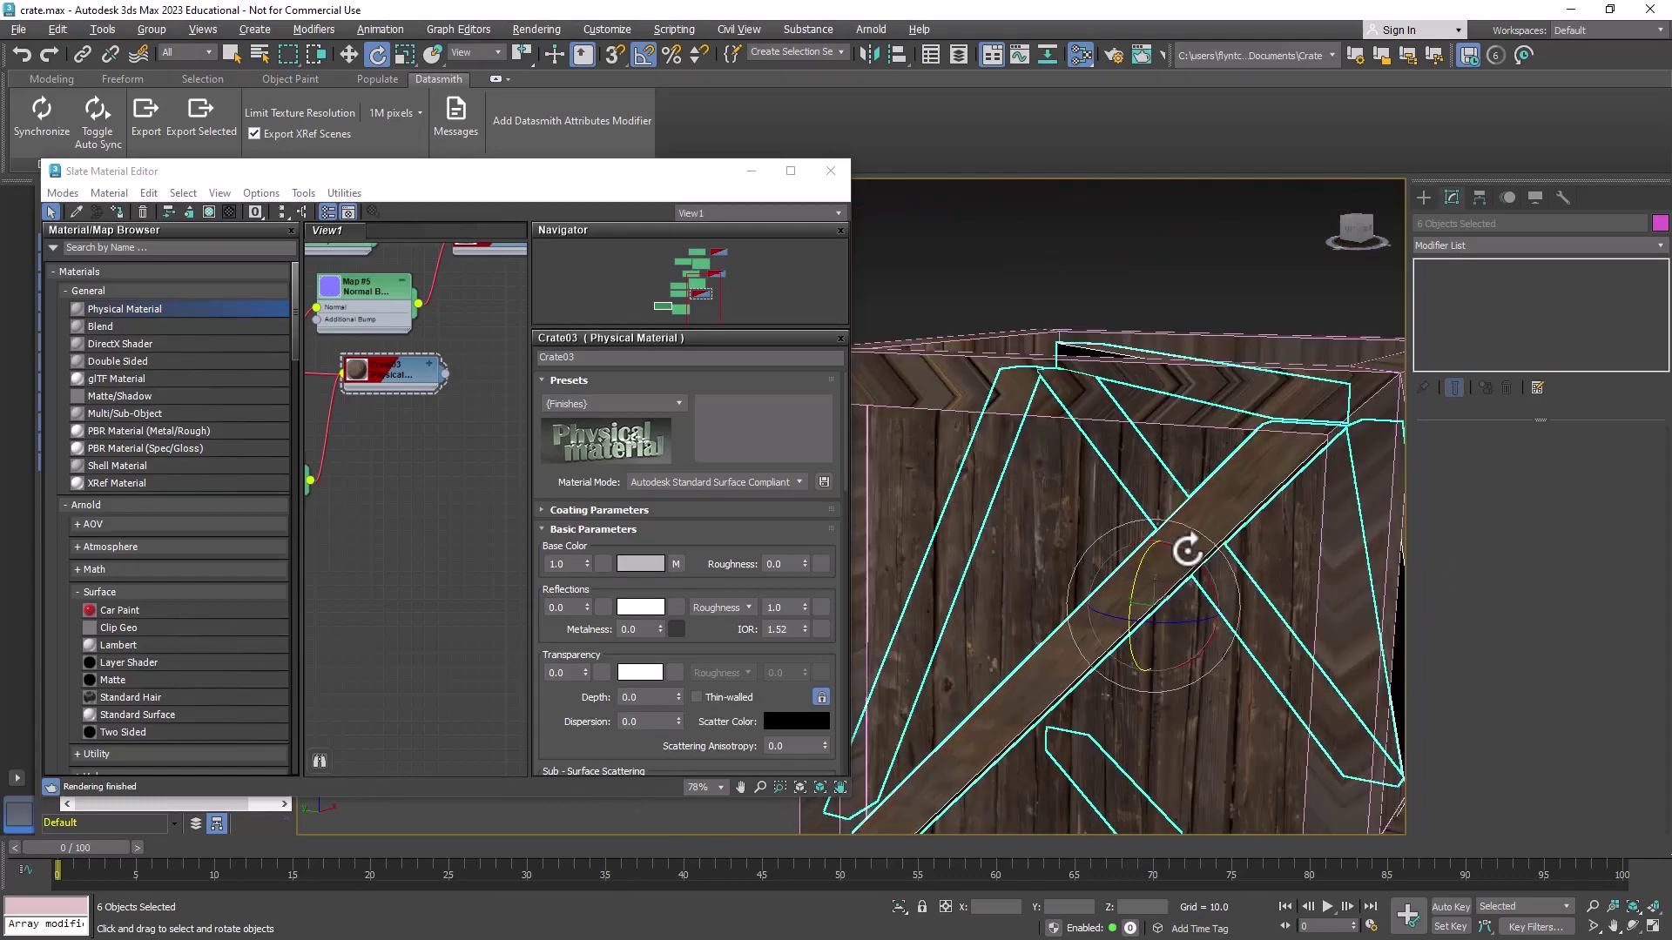
{"action": "middle_click_drag", "start_coordinate": [1187, 548], "coordinate": [1114, 547]}
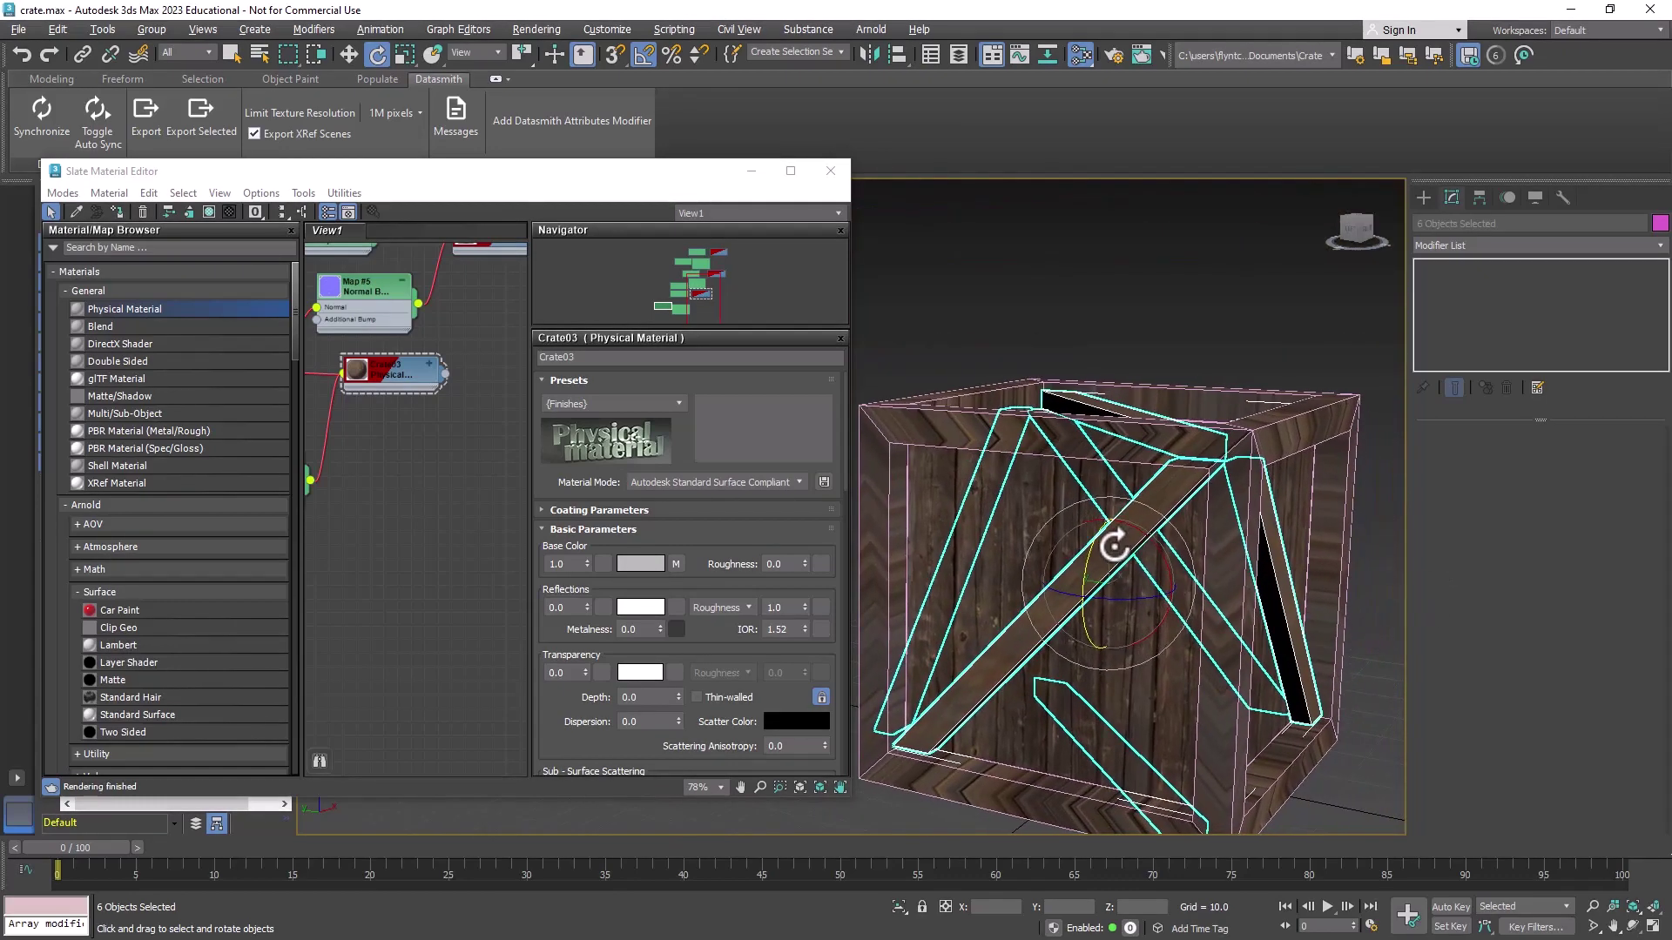
{"action": "left_click", "coordinate": [1051, 436]}
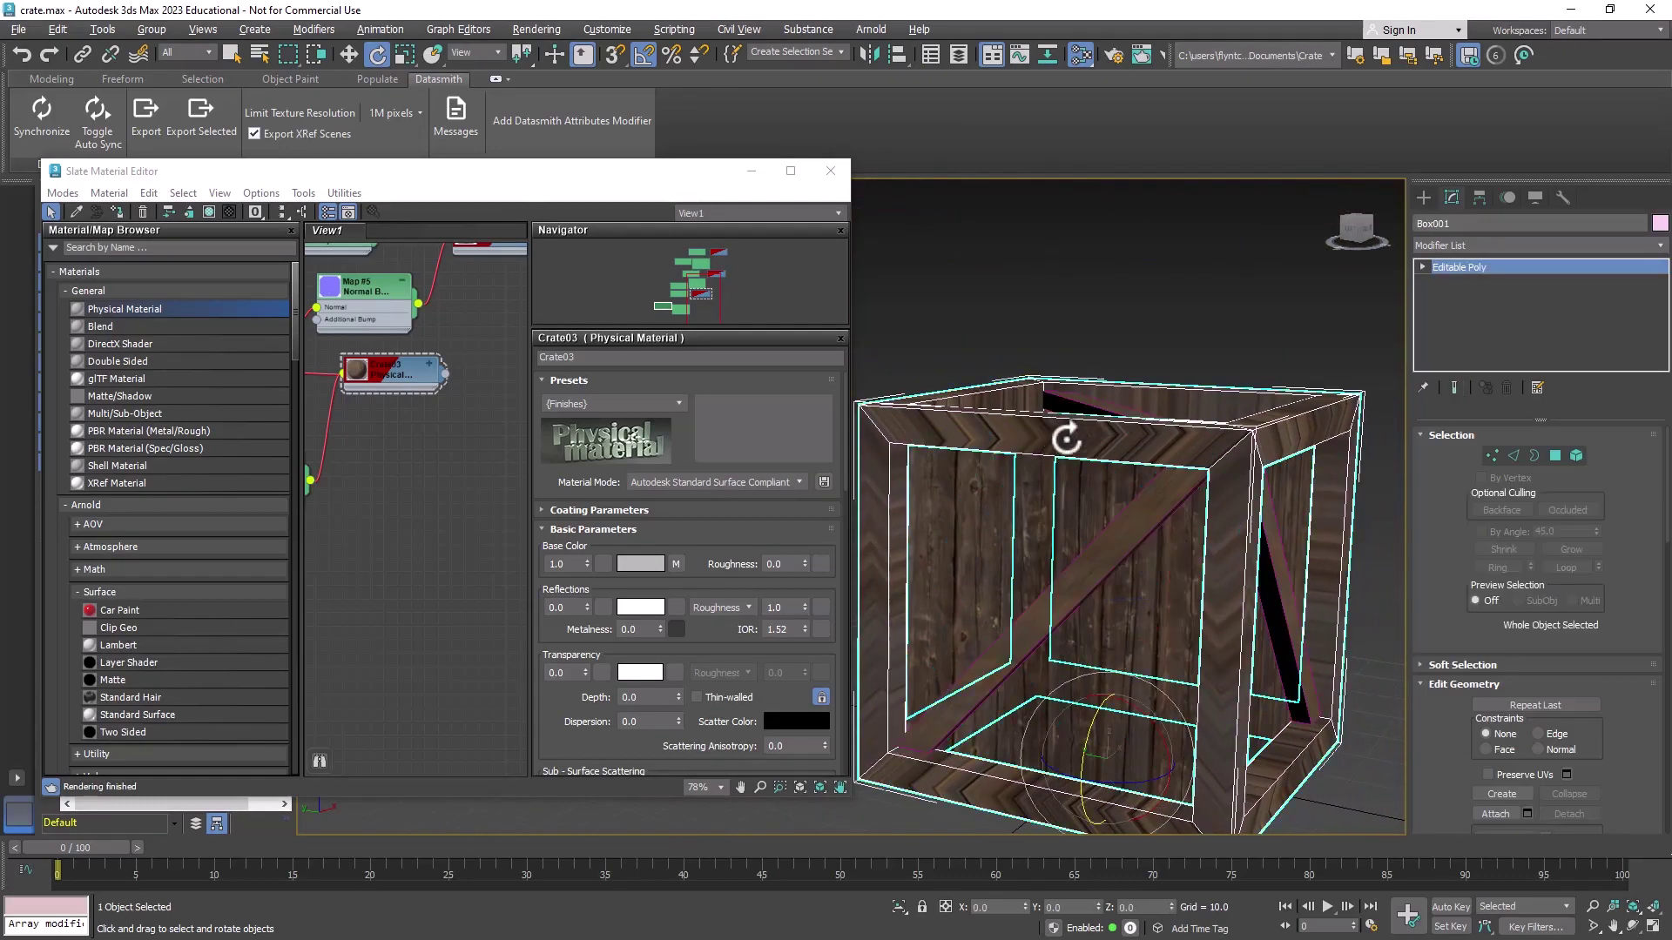
{"action": "left_click", "coordinate": [1504, 245]}
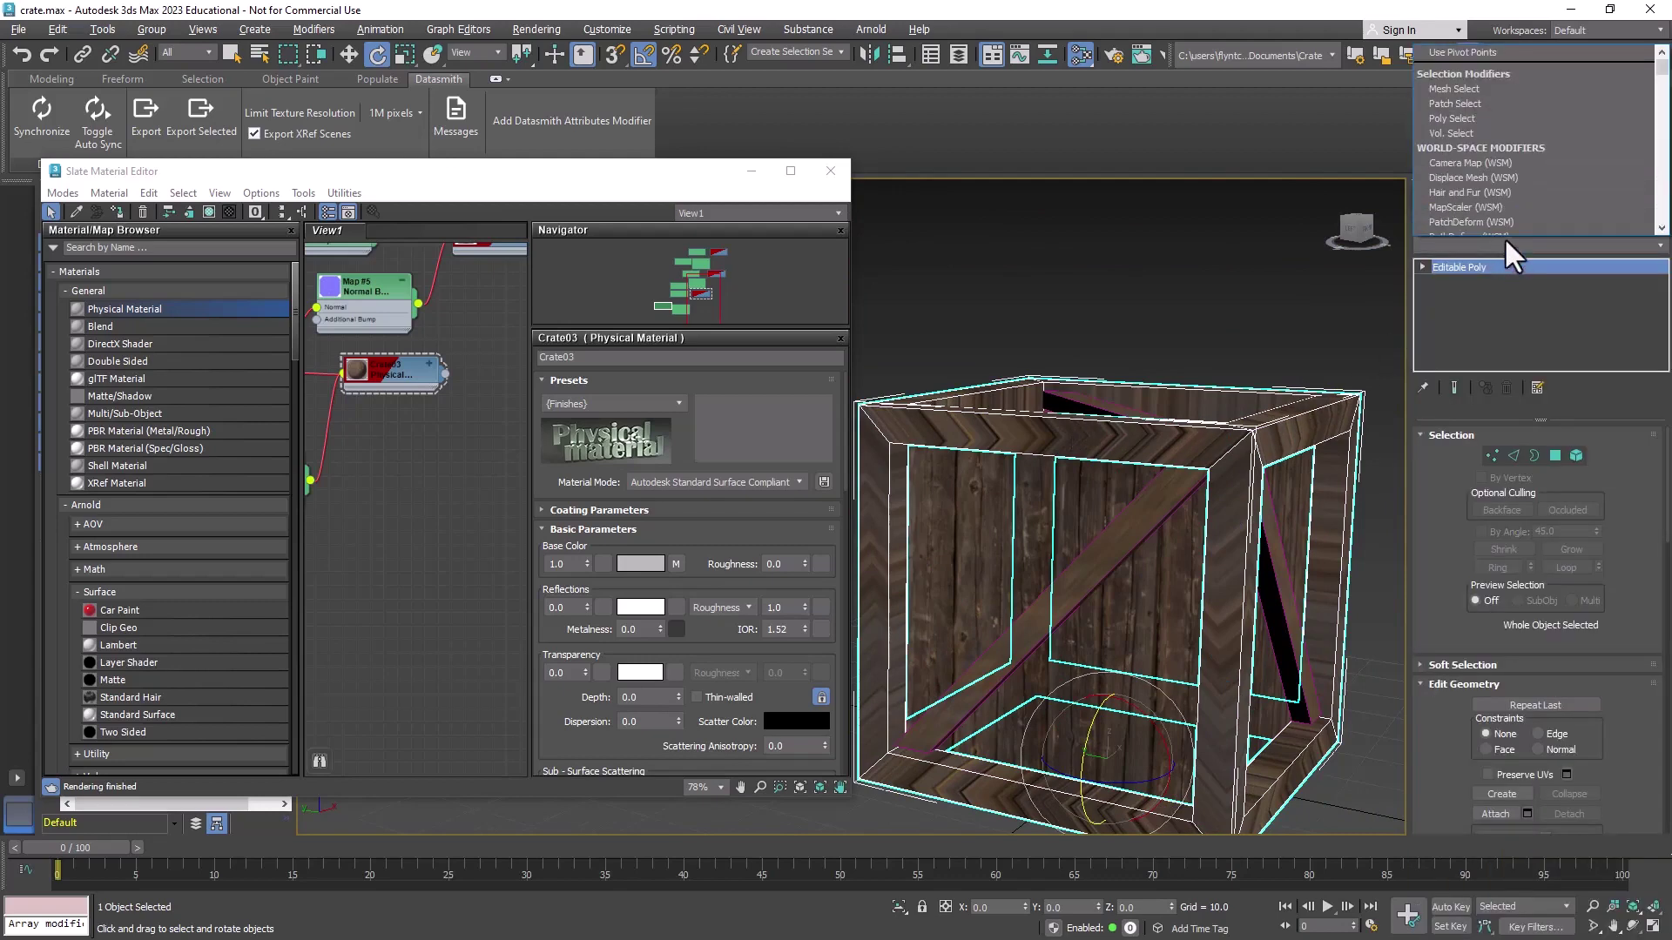
{"action": "scroll", "coordinate": [1529, 129], "scroll_direction": "down", "scroll_amount": 10}
{"action": "scroll", "coordinate": [1525, 184], "scroll_direction": "down", "scroll_amount": 20}
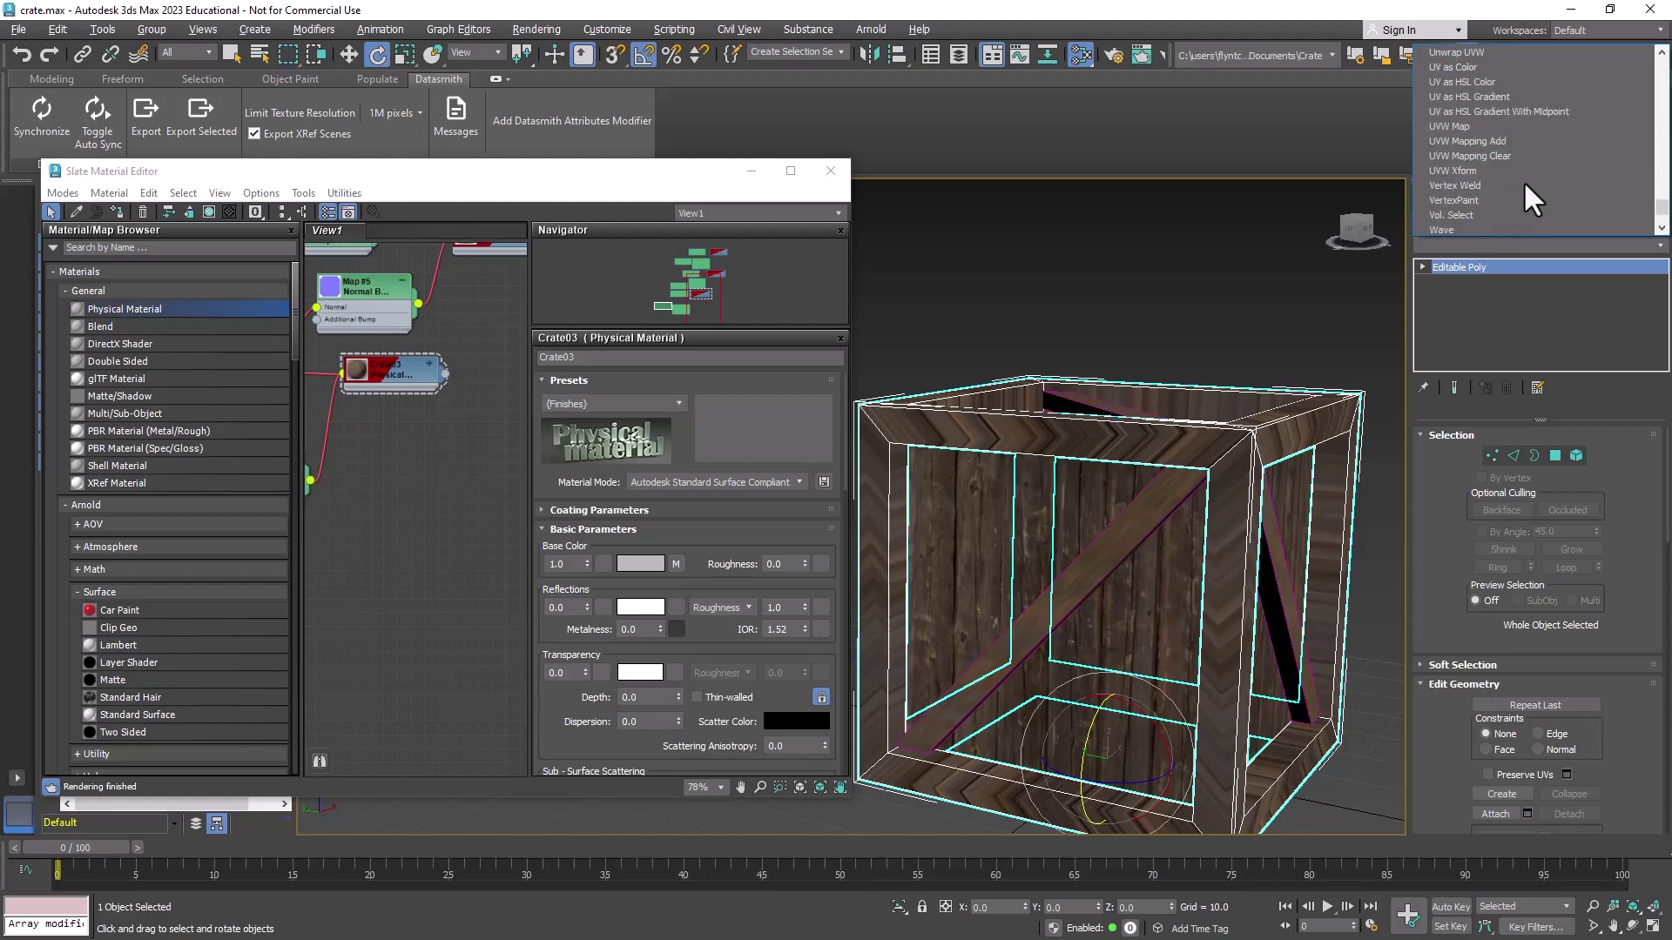
{"action": "left_click", "coordinate": [1528, 127]}
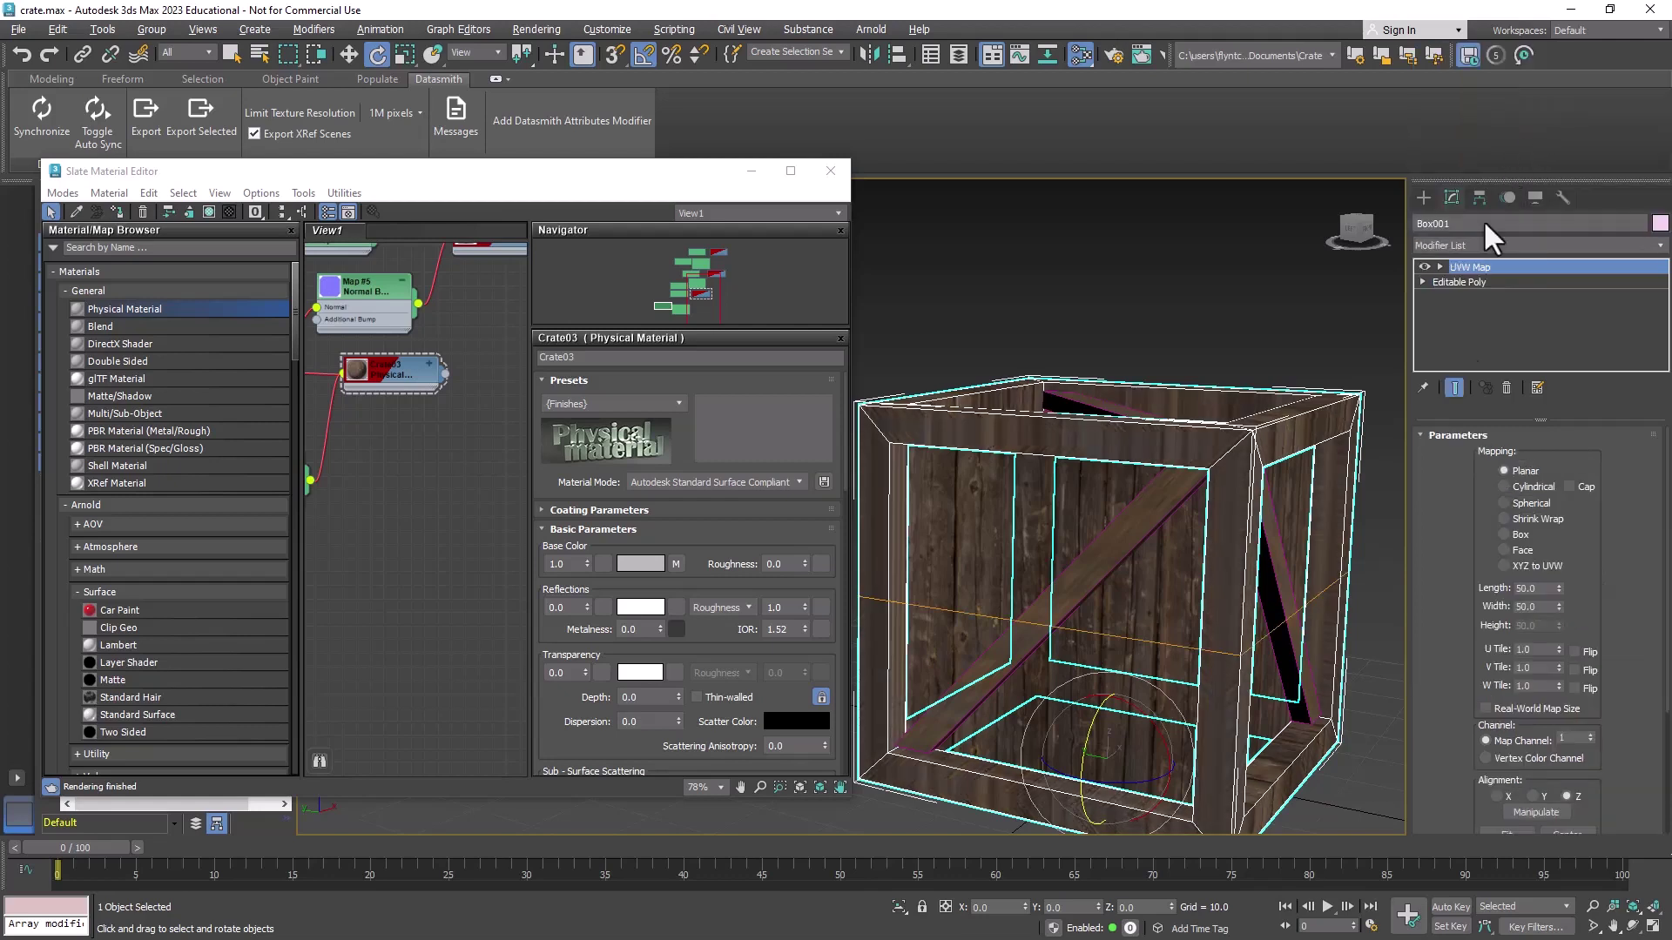
{"action": "left_click", "coordinate": [1502, 534]}
Step: Examine the wood texture mapping on the crate's outer frame from several angles and distances
{"action": "middle_click_drag", "start_coordinate": [1199, 508], "coordinate": [933, 481]}
{"action": "scroll", "coordinate": [1143, 503], "scroll_direction": "up", "scroll_amount": 3}
{"action": "middle_click_drag", "start_coordinate": [1172, 392], "coordinate": [1049, 394]}
{"action": "scroll", "coordinate": [1249, 325], "scroll_direction": "down", "scroll_amount": 5}
{"action": "scroll", "coordinate": [1123, 365], "scroll_direction": "up", "scroll_amount": 3}
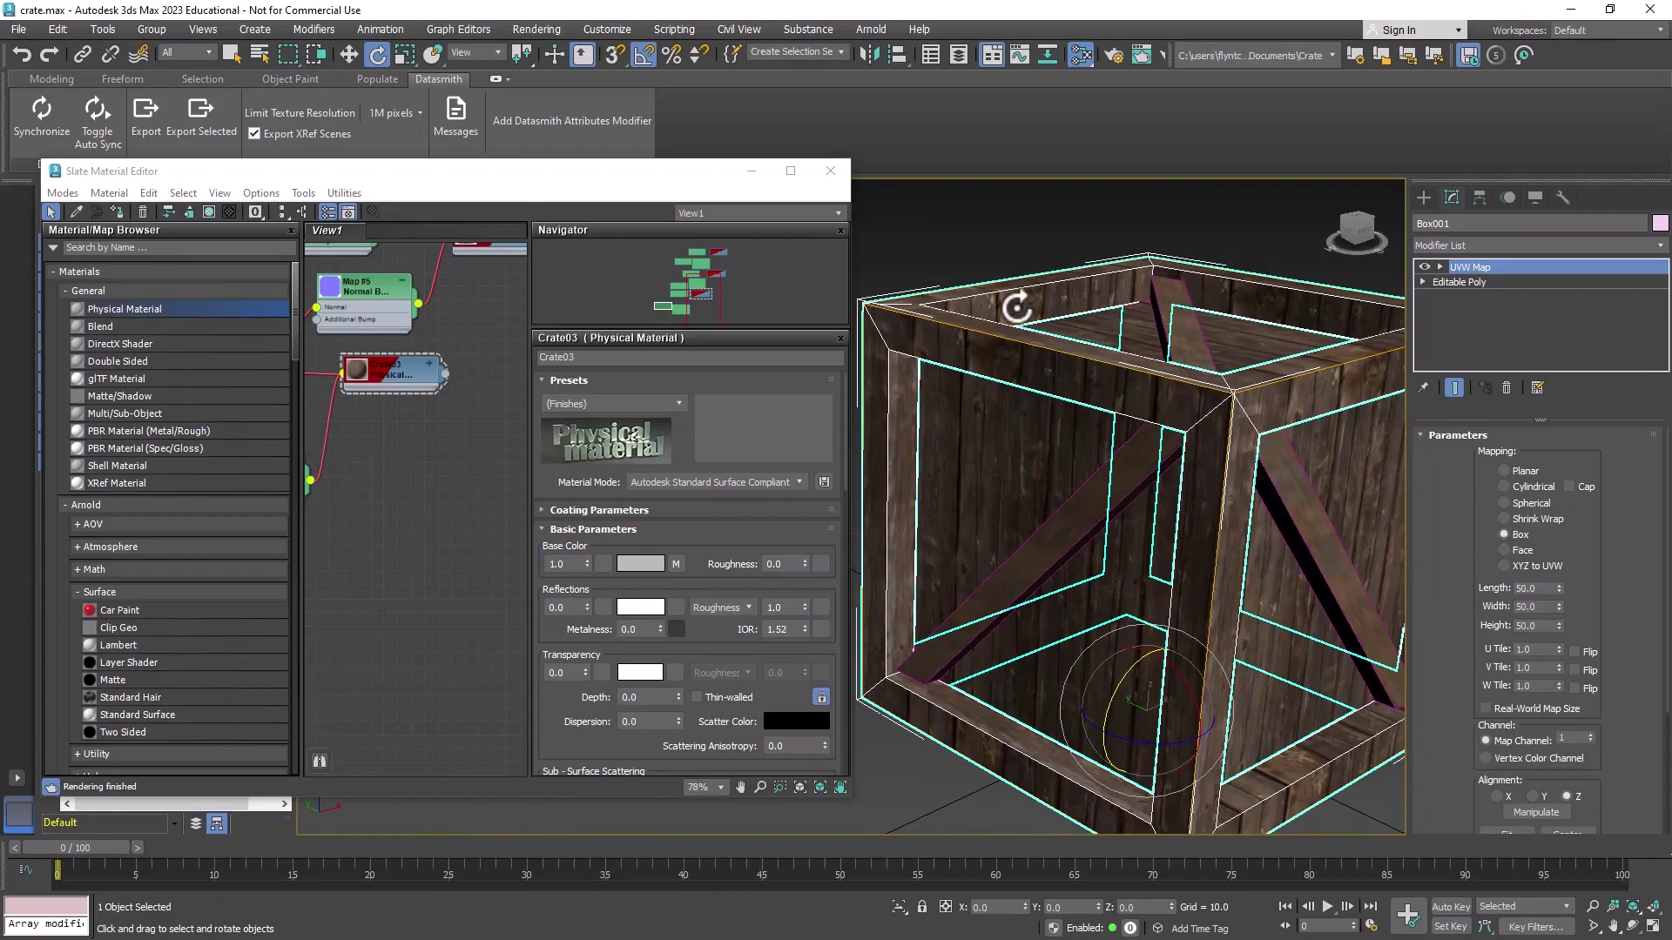
{"action": "mouse_move", "coordinate": [1290, 394]}
{"action": "middle_mouse_down", "text": "alt"}
{"action": "mouse_move", "coordinate": [1158, 384]}
{"action": "mouse_move", "coordinate": [1295, 376]}
{"action": "middle_mouse_up", "text": "alt"}
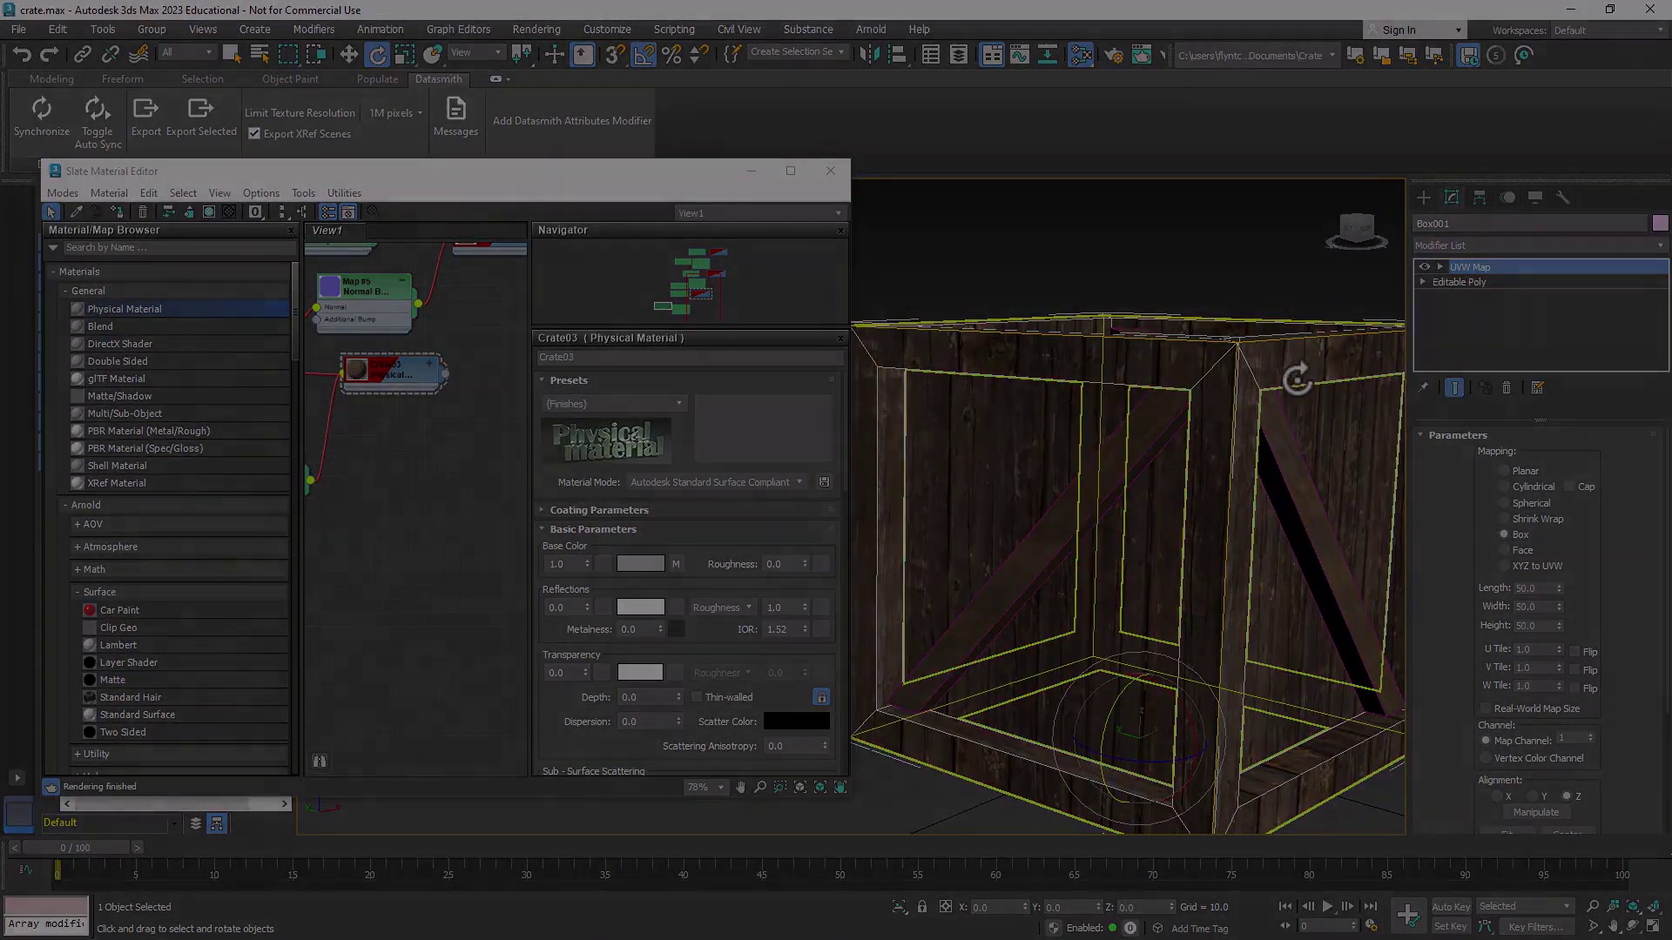